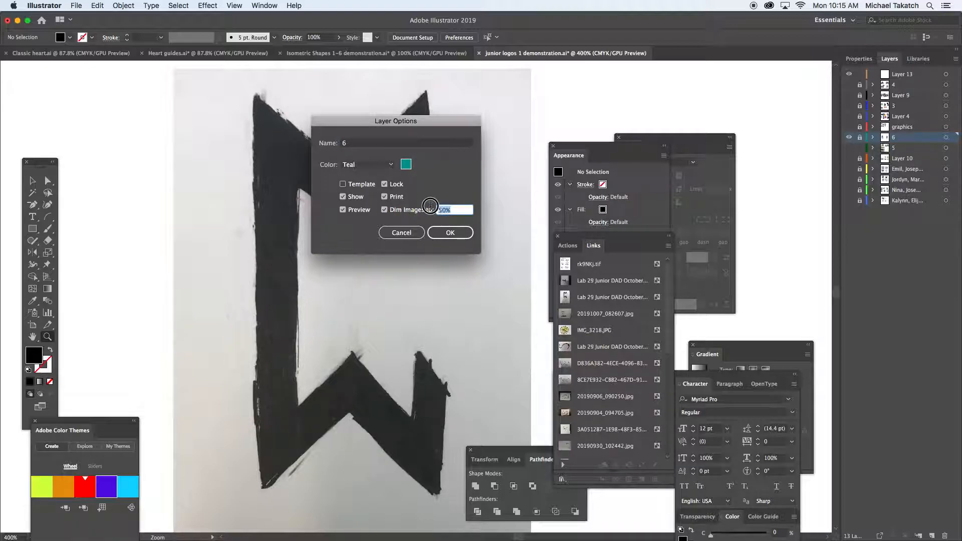
# Set the image dimming of layer 6 to 20% in its layer options.
pyautogui.write('20')
pyautogui.click(460, 233)
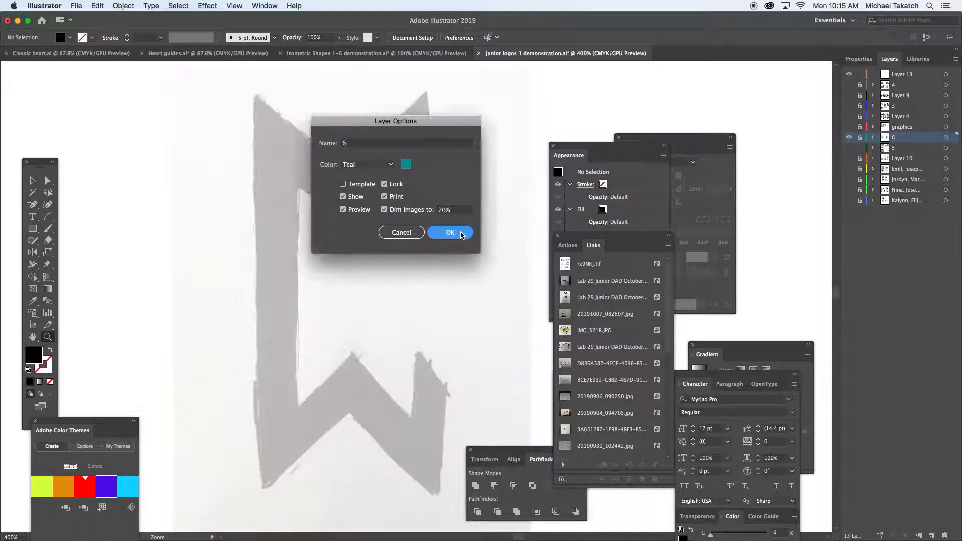
# Show the guides and the rulers, with the ruler units set to points.
pyautogui.click(235, 5)
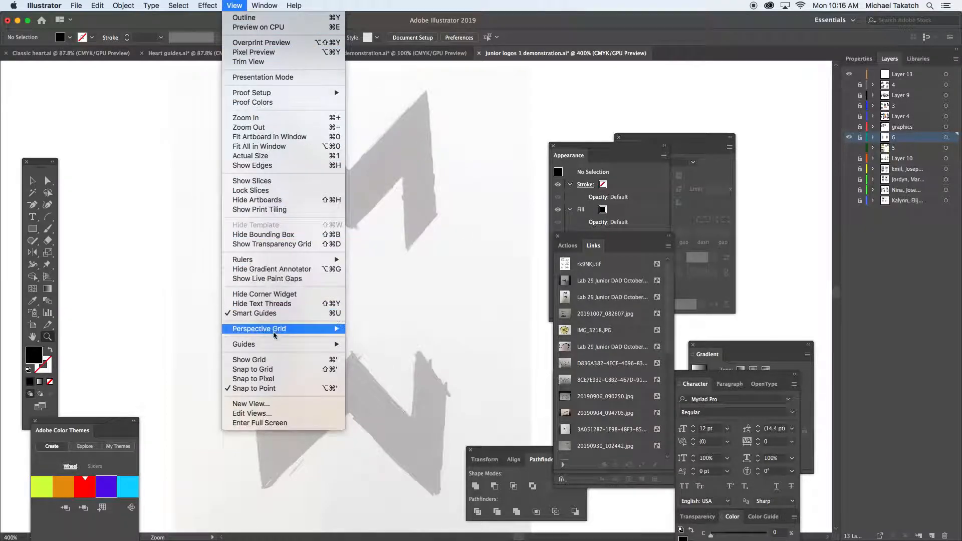
pyautogui.moveTo(279, 344)
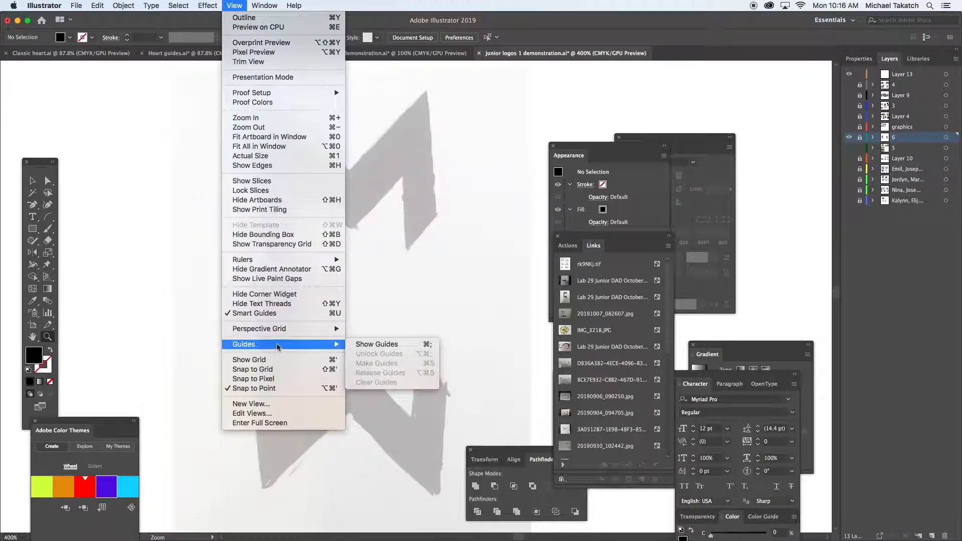
pyautogui.click(425, 346)
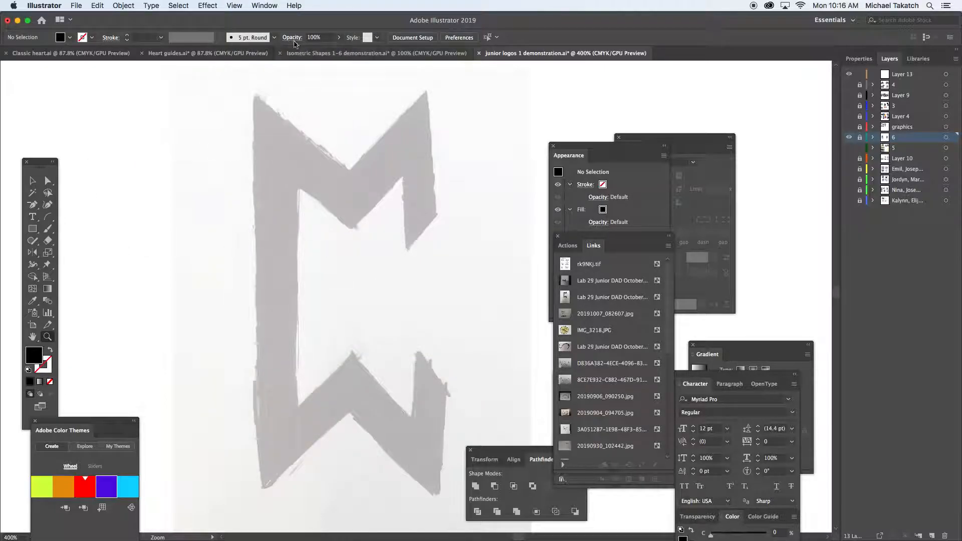
pyautogui.click(234, 5)
pyautogui.moveTo(333, 260)
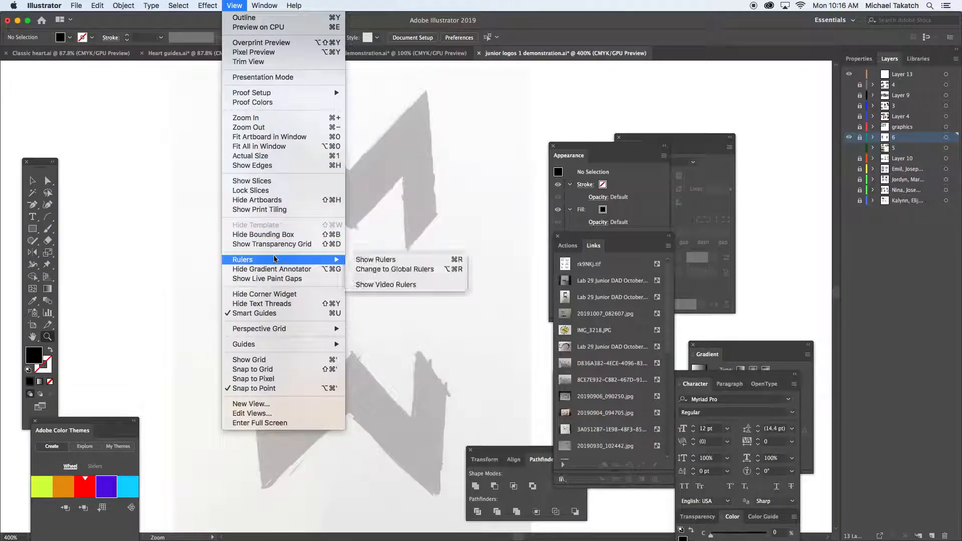
pyautogui.click(366, 259)
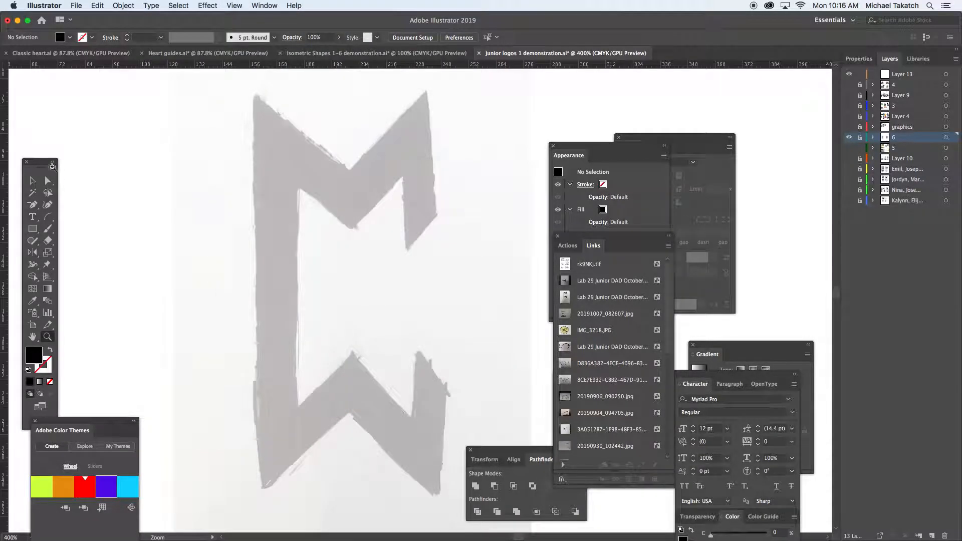
pyautogui.rightClick(6, 147)
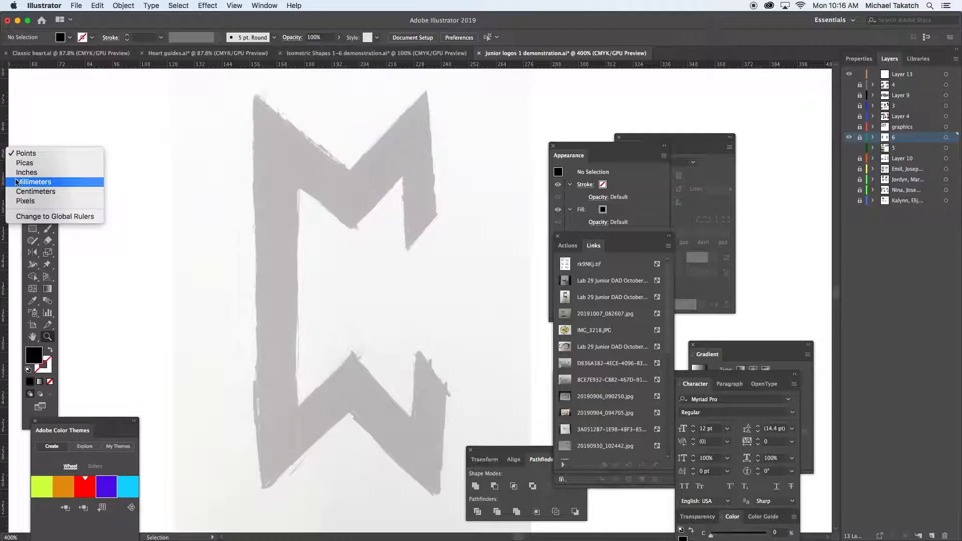
pyautogui.click(15, 154)
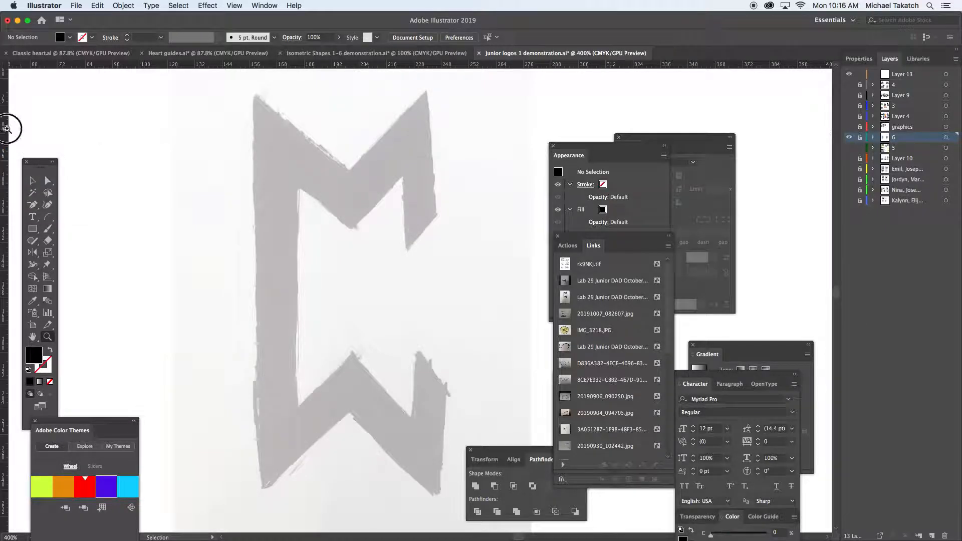
# On Layer 13, place a vertical guide at about X 157.7 pt along the outer edge of the sketched stem.
pyautogui.click(30, 177)
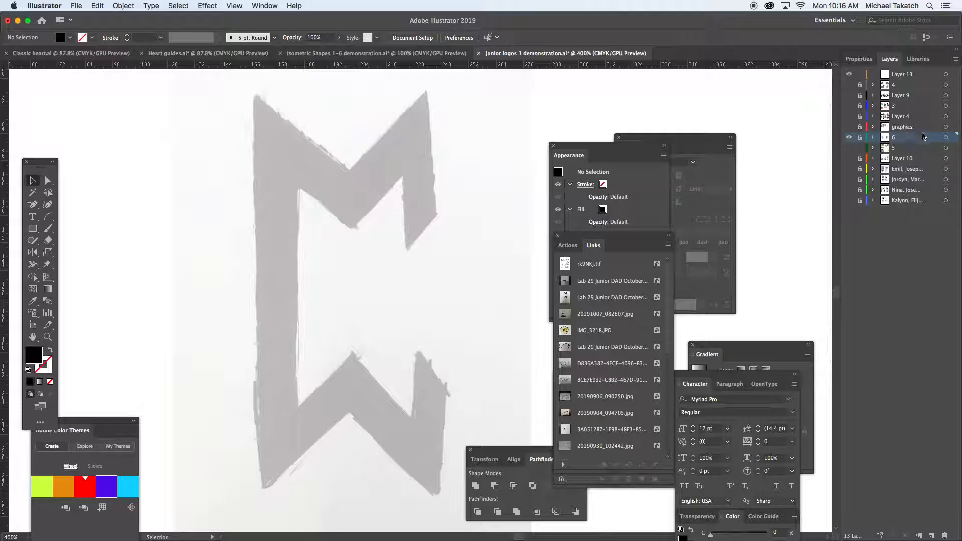
pyautogui.click(927, 74)
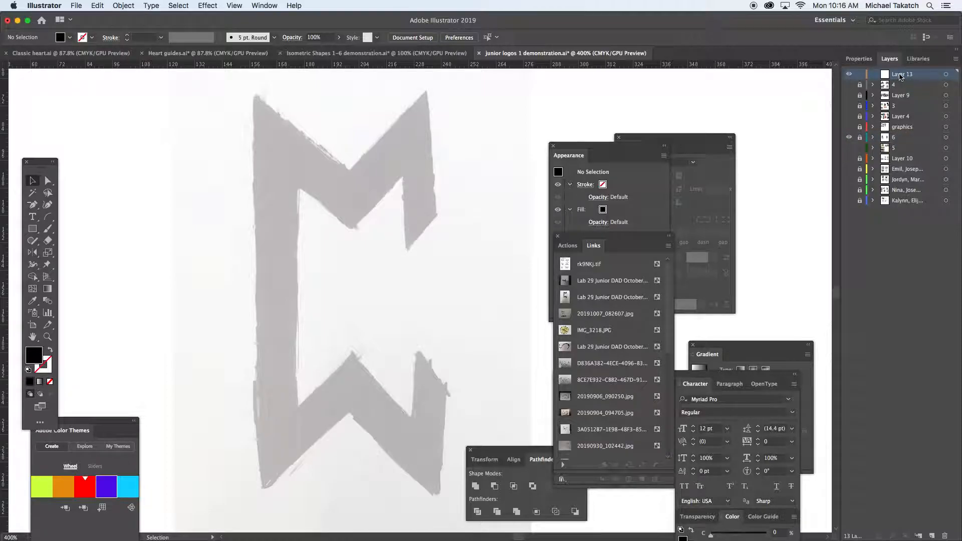
pyautogui.moveTo(4, 180)
pyautogui.mouseDown()
pyautogui.moveTo(25, 172)
pyautogui.moveTo(200, 206)
pyautogui.moveTo(254, 200)
pyautogui.mouseUp()
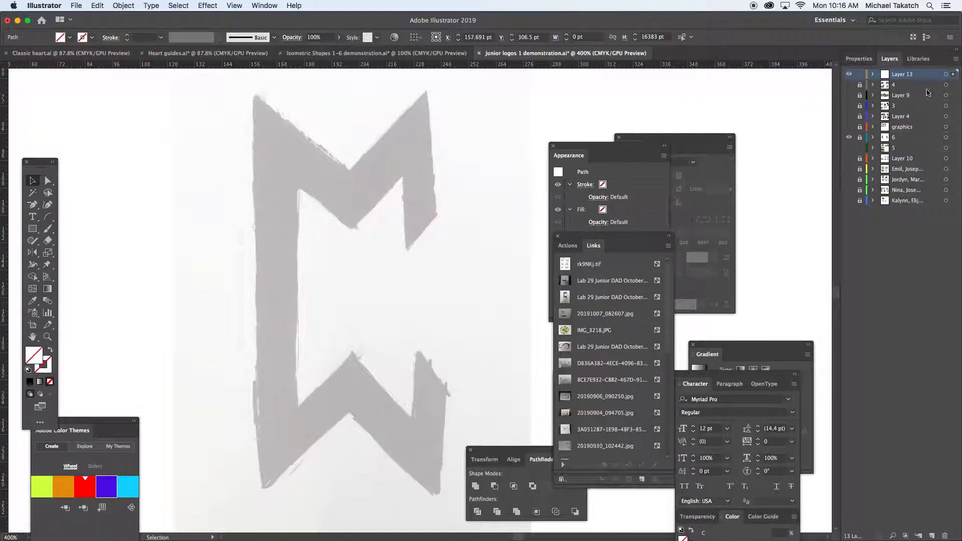
pyautogui.click(234, 5)
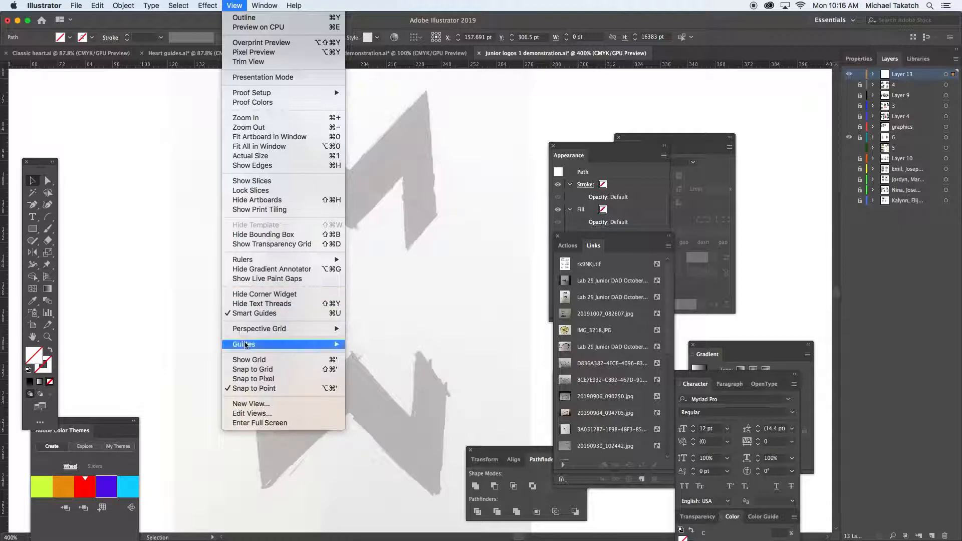
pyautogui.moveTo(245, 346)
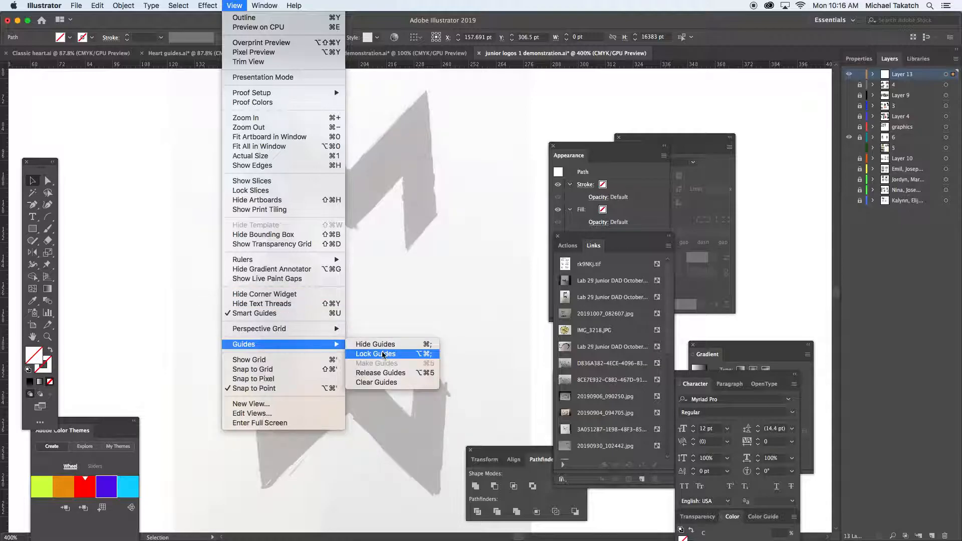
pyautogui.click(386, 303)
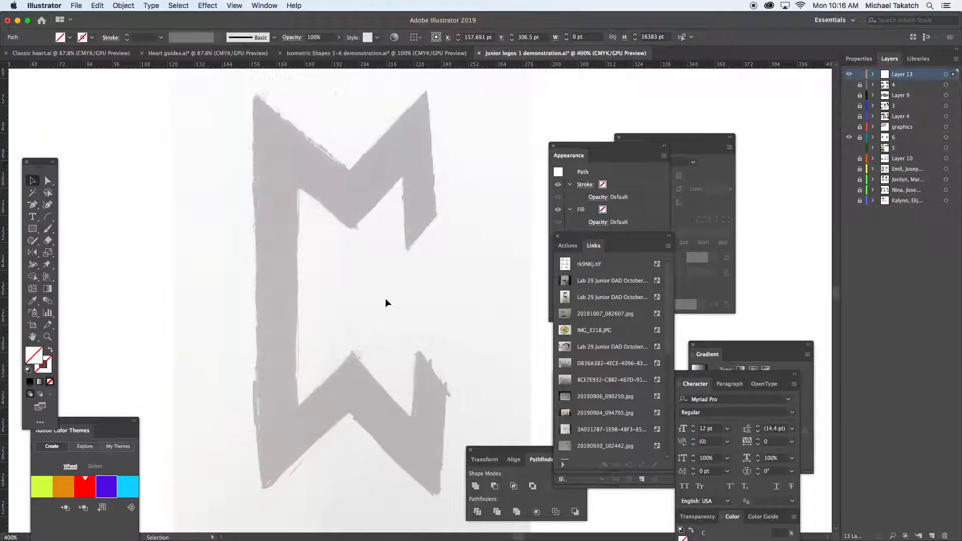
# Place two horizontal guides, one at the sketch's top points and one at the lower tip of the upper zigzag arm.
pyautogui.moveTo(353, 70); pyautogui.dragTo(355, 111)
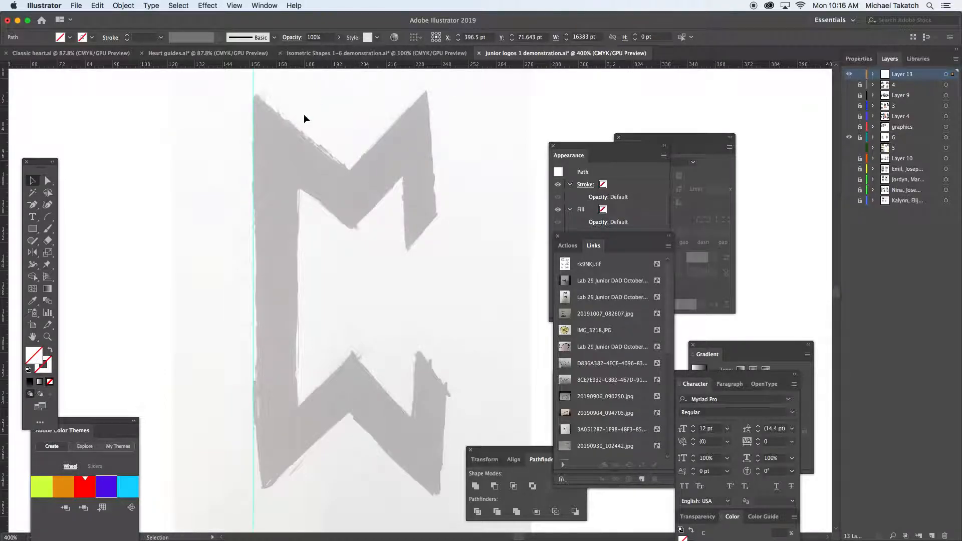
pyautogui.moveTo(284, 108); pyautogui.dragTo(284, 95)
pyautogui.click(222, 144)
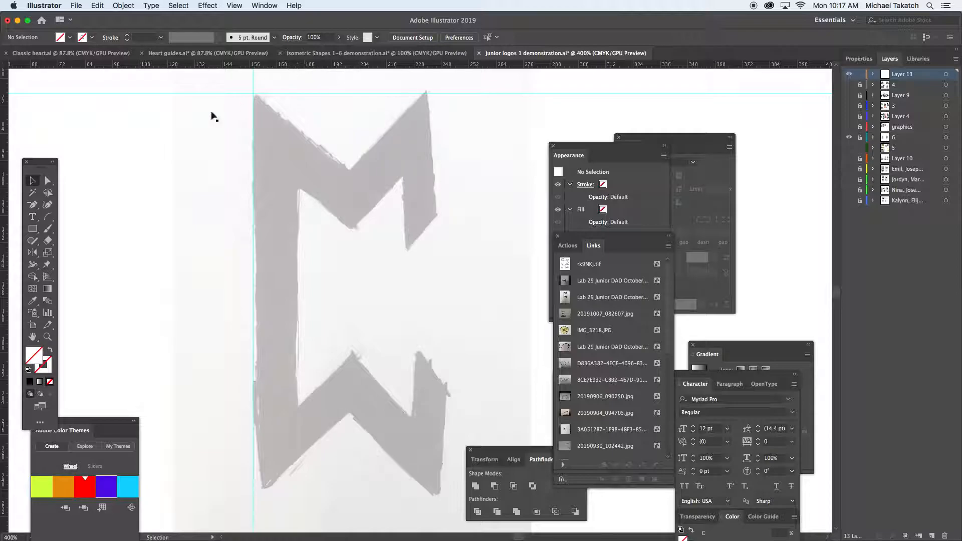
pyautogui.click(38, 228)
pyautogui.moveTo(307, 67); pyautogui.dragTo(340, 250)
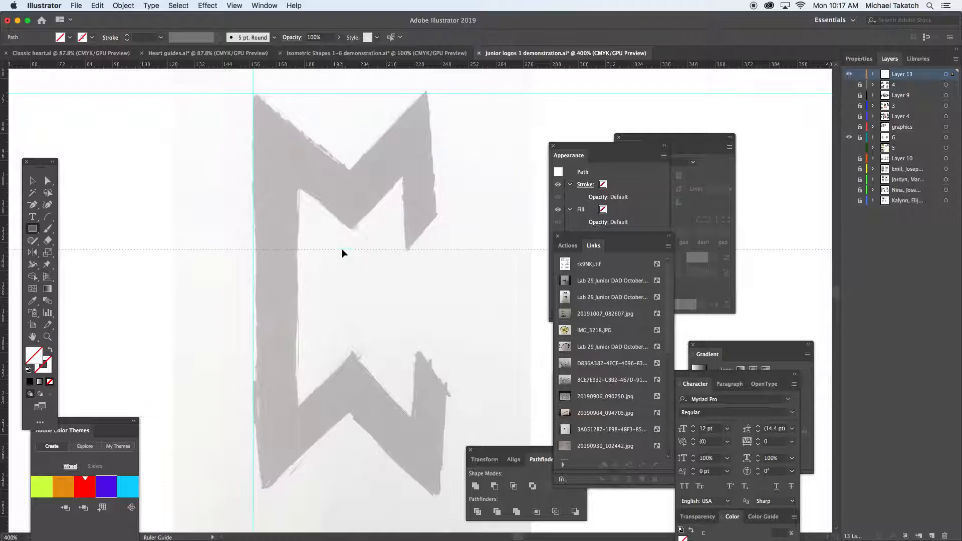
# Draw a rectangle about 18.7 by 68 pt over the stem between the guides, with the default white fill and black stroke.
pyautogui.moveTo(253, 95); pyautogui.dragTo(296, 248)
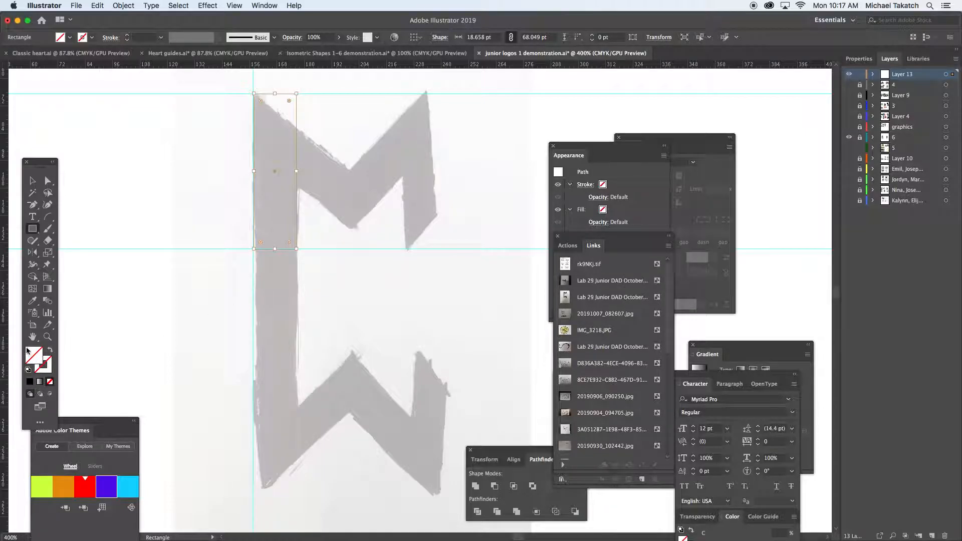
pyautogui.click(29, 369)
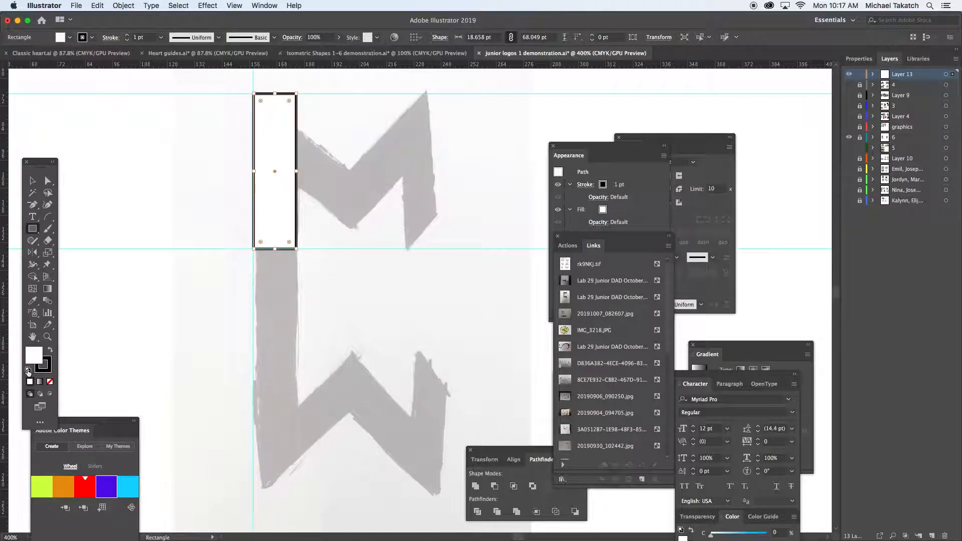
# Lower only the rectangle's upper-right anchor point by 15 pt so its top edge slants along the sketch.
pyautogui.press('super+plus')
pyautogui.press('super+plus')
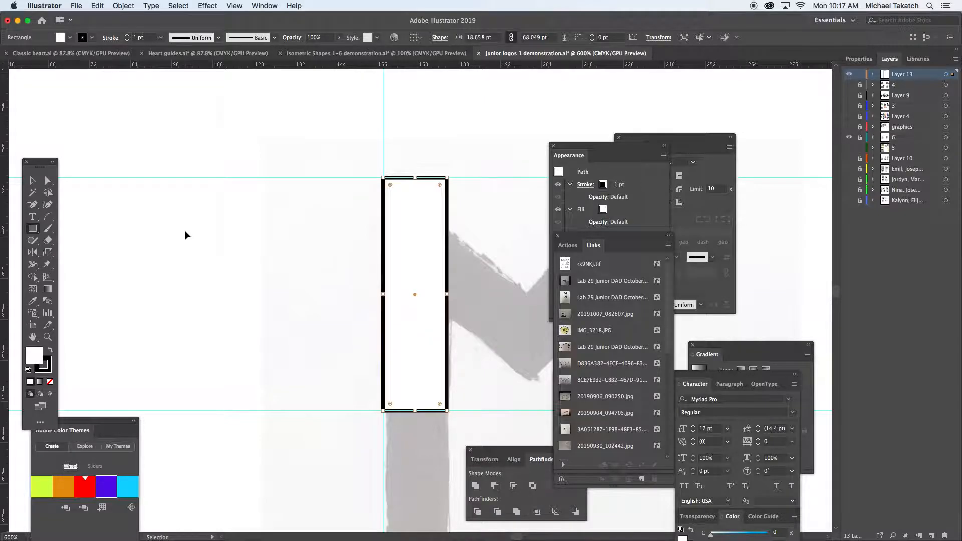
pyautogui.press('space')
pyautogui.moveTo(383, 232); pyautogui.dragTo(173, 221)
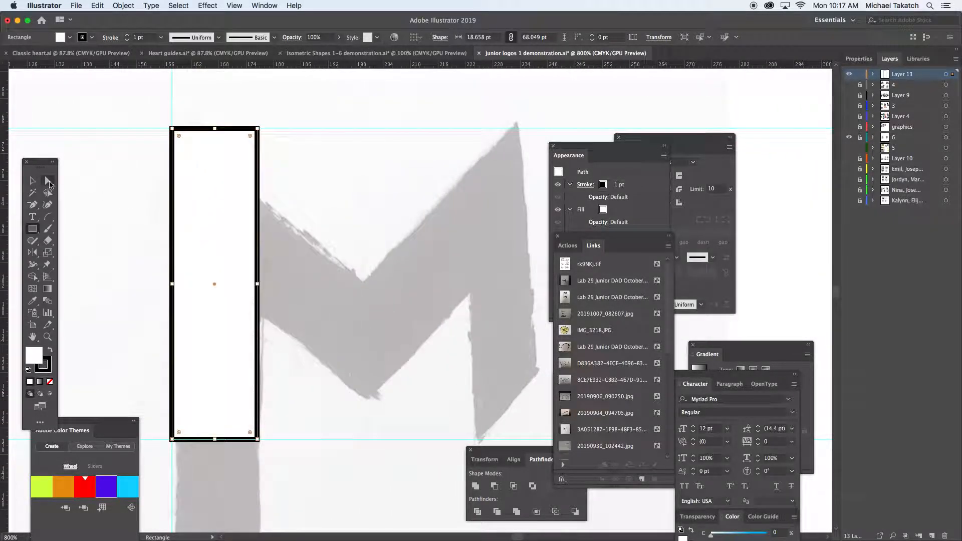
pyautogui.click(49, 183)
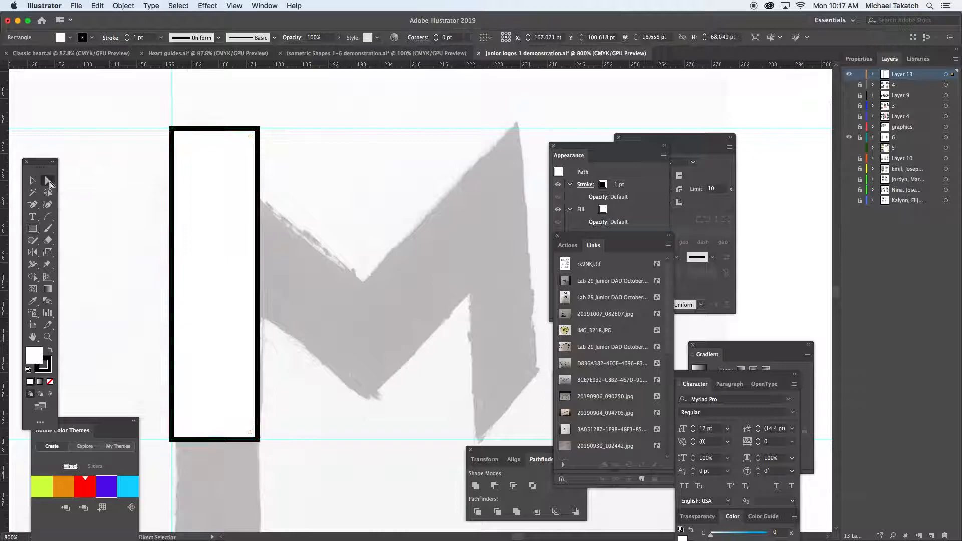
pyautogui.click(257, 130)
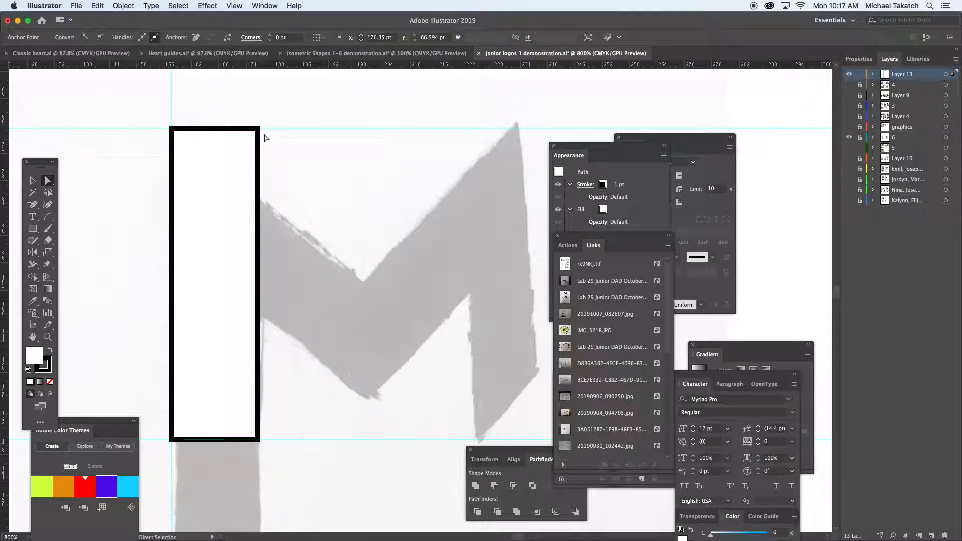
pyautogui.click(259, 130)
pyautogui.press('Down')
pyautogui.press('Down')
pyautogui.press('Down')
pyautogui.press('Down')
pyautogui.press('Down')
pyautogui.press('Down')
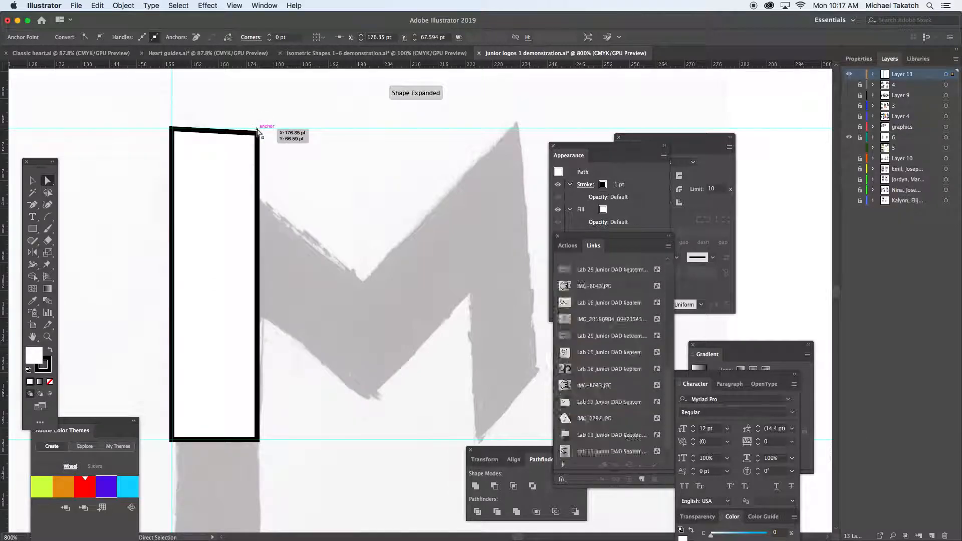
pyautogui.press('Down')
pyautogui.press('Down')
pyautogui.press('Down')
pyautogui.press('Down')
pyautogui.press('Down')
pyautogui.press('Down')
pyautogui.press('Down')
pyautogui.press('Down')
pyautogui.press('Down')
pyautogui.press('Down')
pyautogui.press('Down')
pyautogui.press('Down')
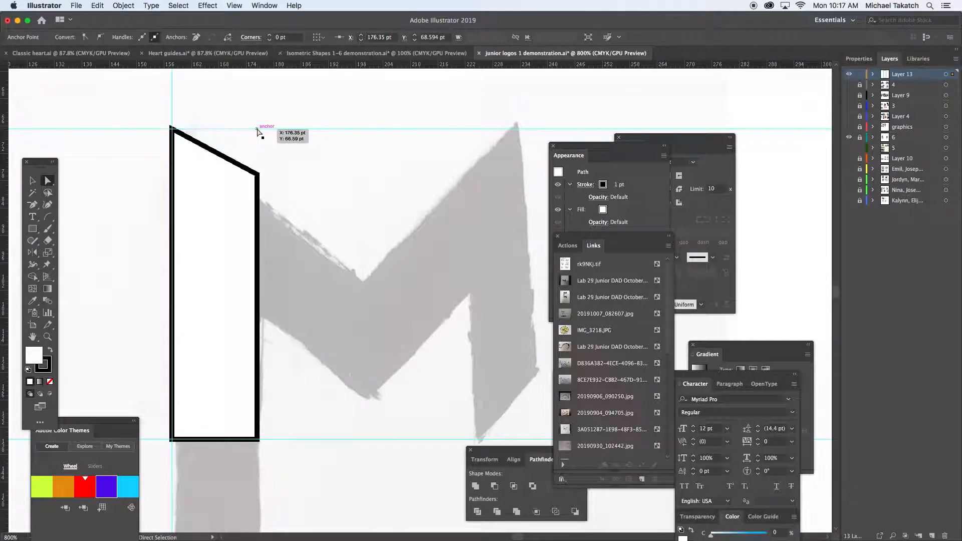
pyautogui.press('Down')
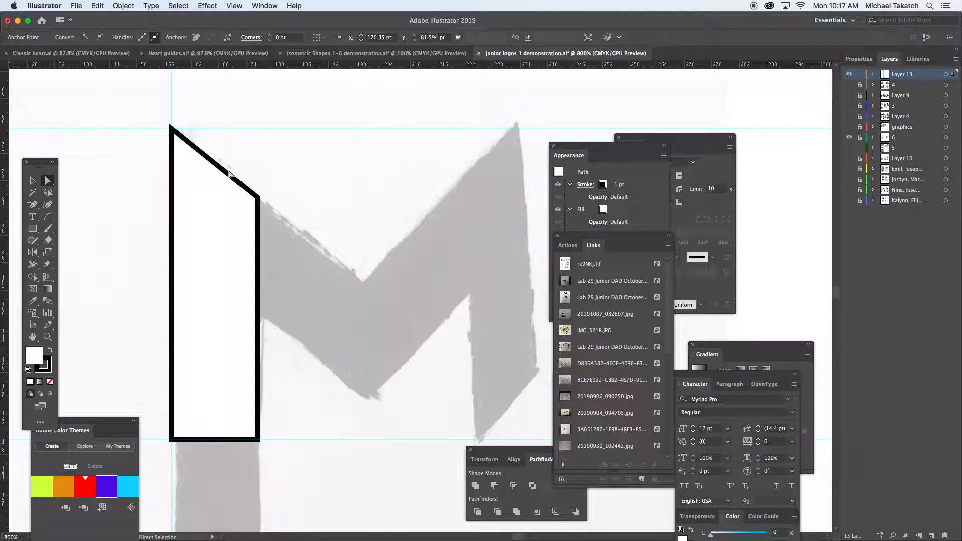
# Fill the slanted stem shape with pink and place a copy of it flush against its right side.
pyautogui.click(33, 180)
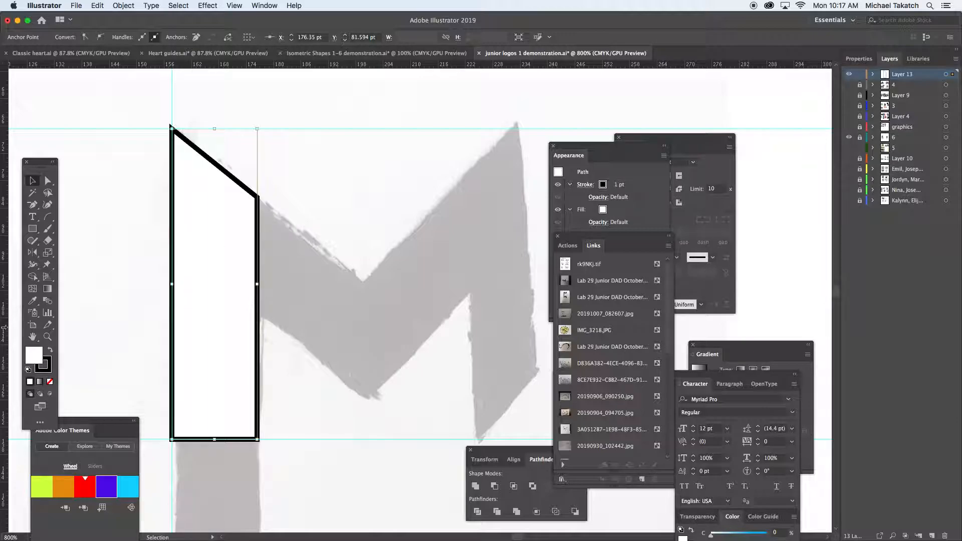
pyautogui.doubleClick(30, 357)
pyautogui.click(437, 125)
pyautogui.click(636, 123)
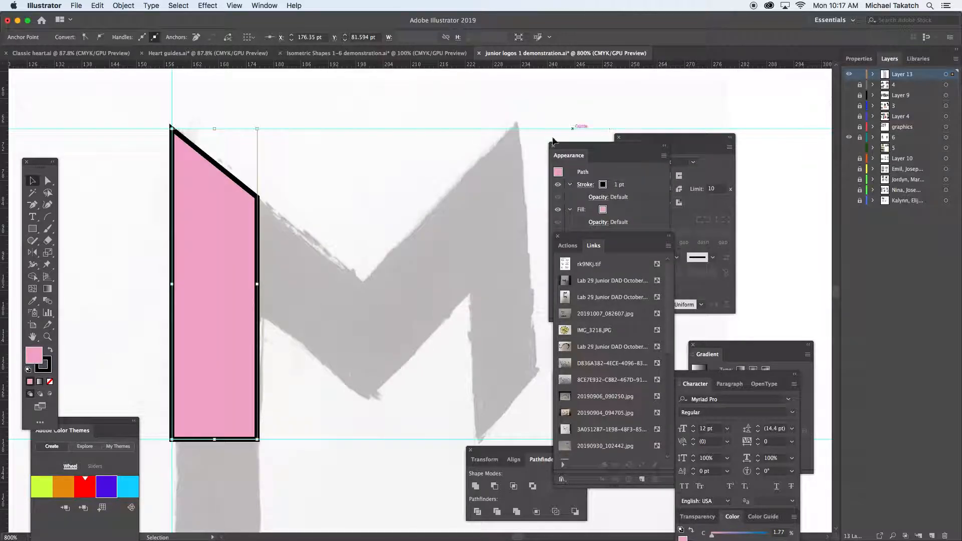
pyautogui.moveTo(207, 309); pyautogui.dragTo(291, 306)
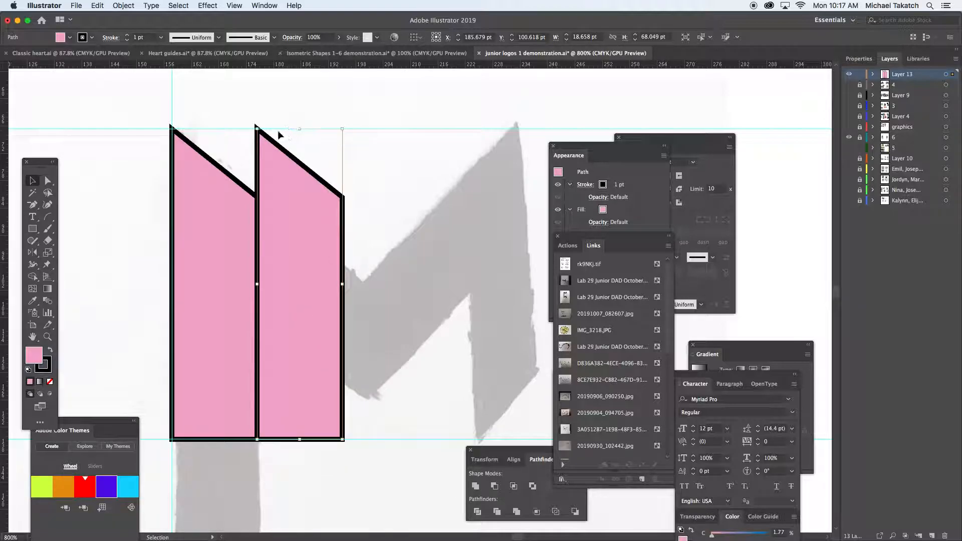
# Hide the bounding box and show it again.
pyautogui.click(234, 6)
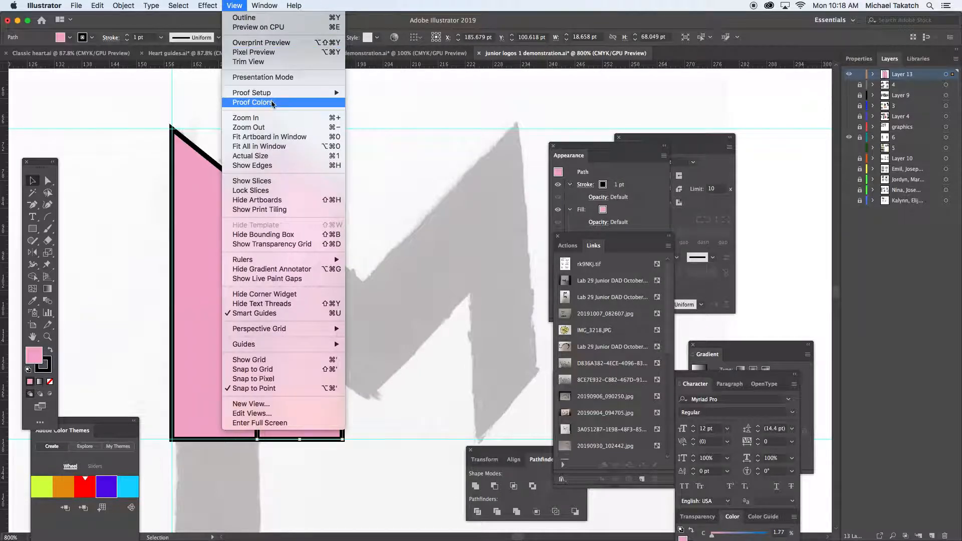
pyautogui.click(267, 234)
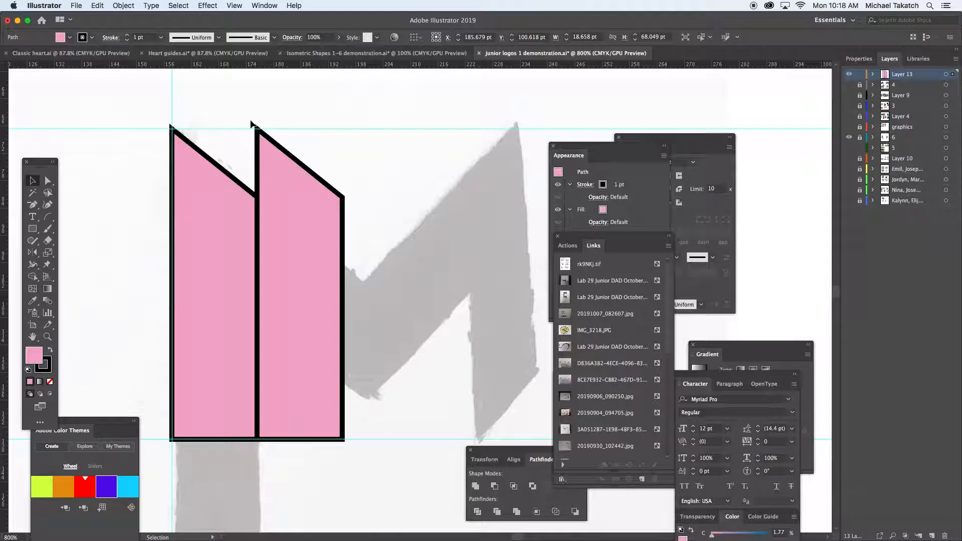
pyautogui.click(235, 5)
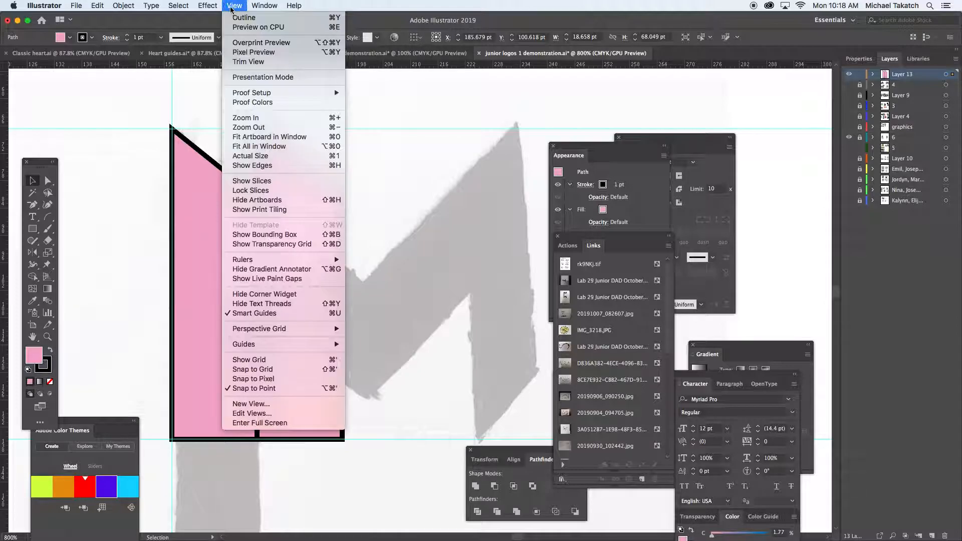
pyautogui.click(267, 234)
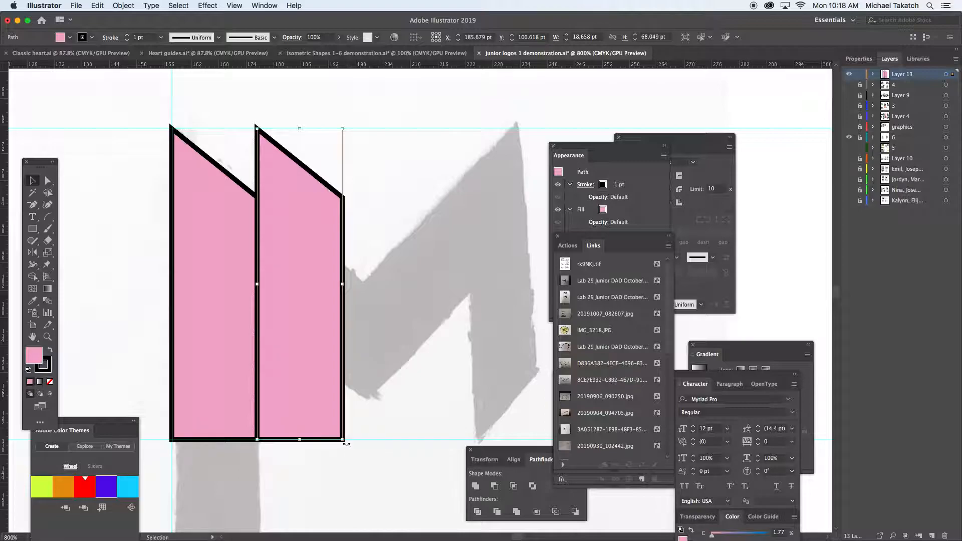
# Remove the copy's fill and rotate it to follow the sketch's first descending diagonal.
pyautogui.click(50, 382)
pyautogui.moveTo(348, 445)
pyautogui.mouseDown()
pyautogui.moveTo(393, 403)
pyautogui.moveTo(412, 334)
pyautogui.mouseUp()
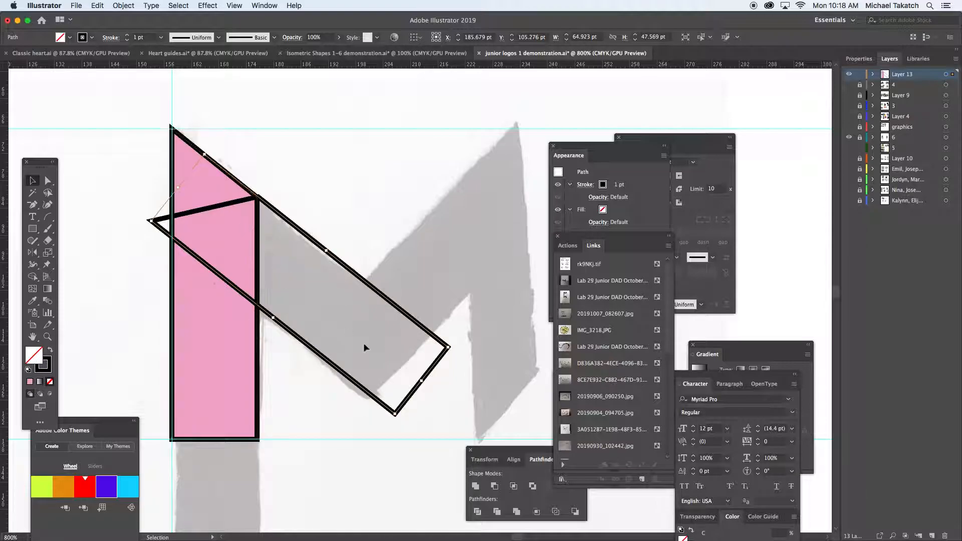
pyautogui.moveTo(417, 388); pyautogui.dragTo(398, 379)
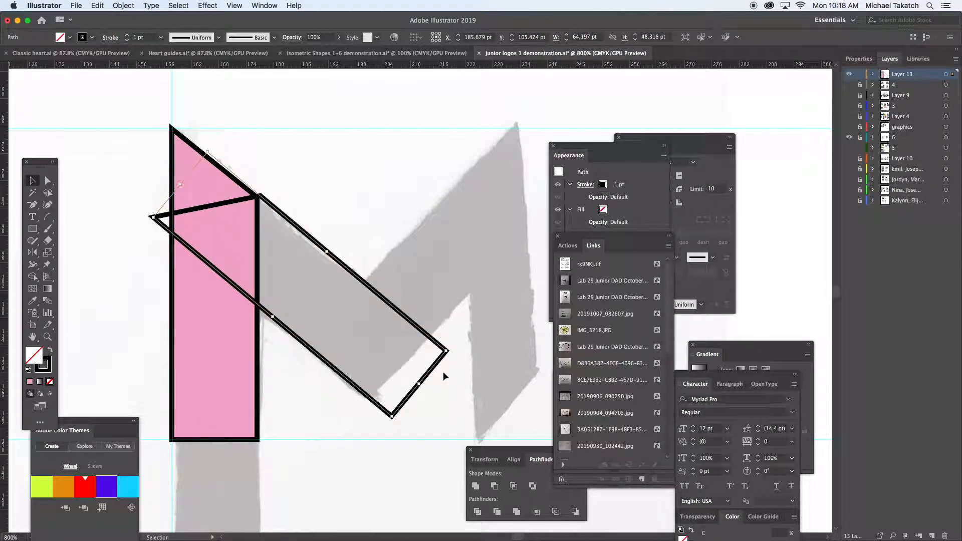
# Undo the last adjustment to the unfilled bar and nudge it about 6 pt left and slightly up onto the sketch's first descending diagonal.
pyautogui.press('super+z')
pyautogui.press('Left')
pyautogui.press('Left')
pyautogui.press('Left')
pyautogui.press('Left')
pyautogui.press('Left')
pyautogui.press('Left')
pyautogui.press('Up')
pyautogui.press('Up')
pyautogui.press('Up')
pyautogui.press('Up')
pyautogui.press('Up')
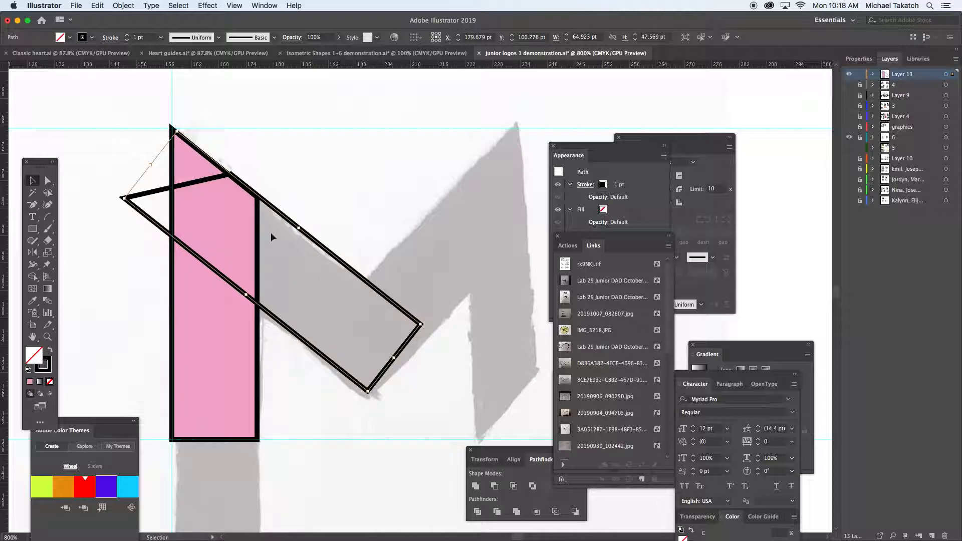
# Draw an unfilled rectangle about 29.5 by 47.2 pt over the diagonal bar's end, its left edge meeting the bar's lowest corner.
pyautogui.click(32, 230)
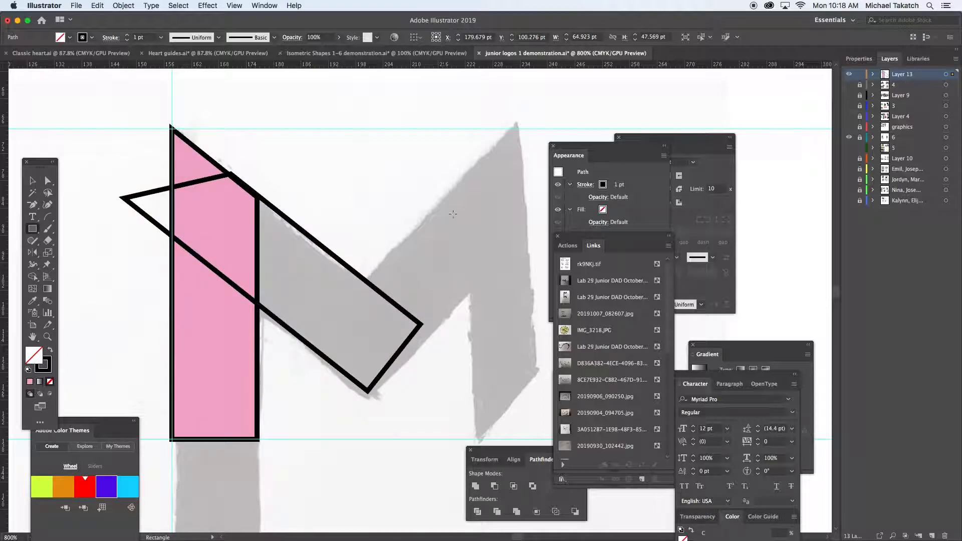
pyautogui.moveTo(504, 186); pyautogui.dragTo(369, 401)
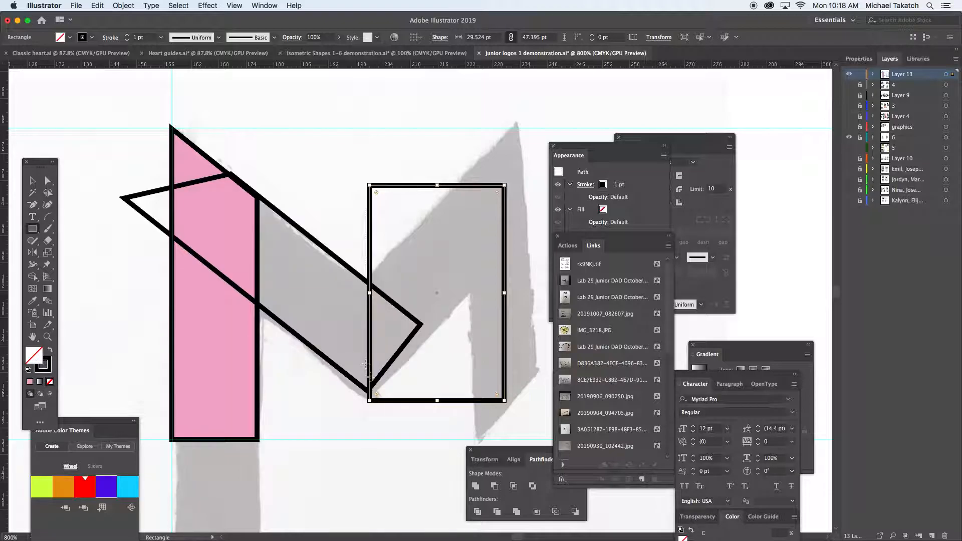
pyautogui.click(32, 180)
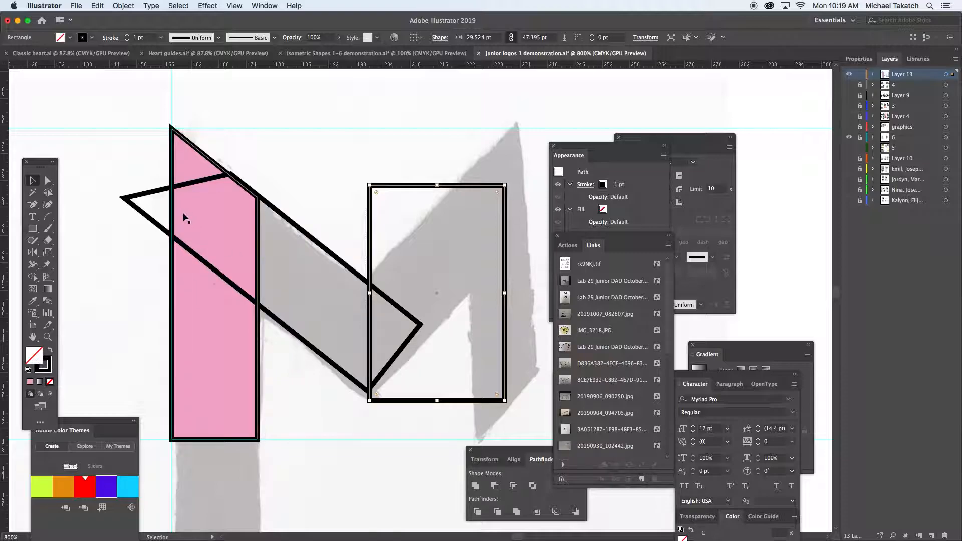
# Fill the diagonal bar with light green and the rectangle over its end with turquoise.
pyautogui.click(137, 199)
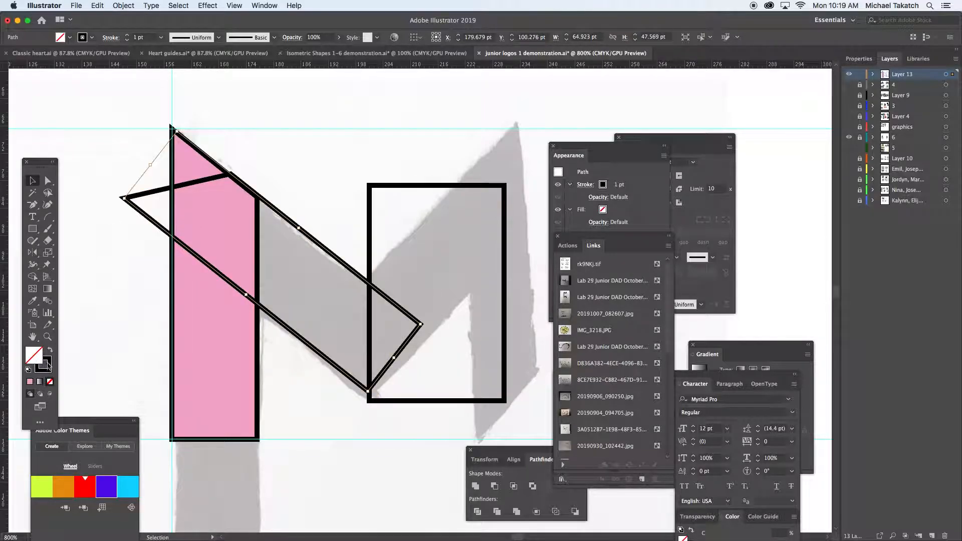
pyautogui.moveTo(633, 146); pyautogui.dragTo(553, 126)
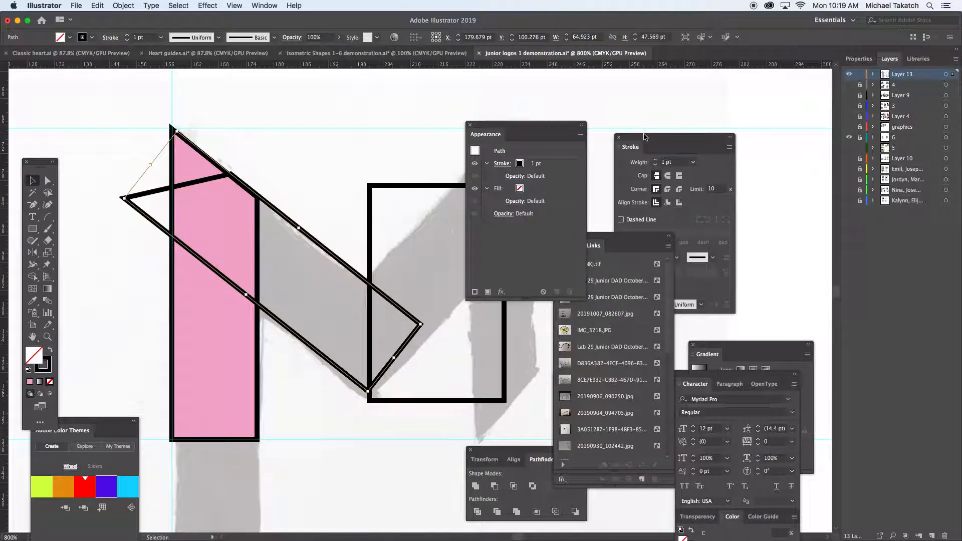
pyautogui.moveTo(645, 136); pyautogui.dragTo(659, 119)
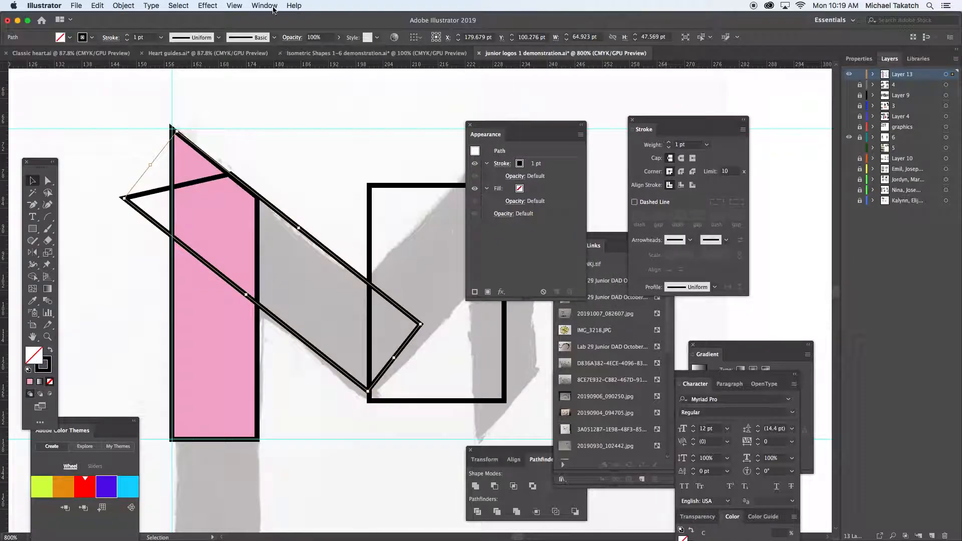
pyautogui.moveTo(704, 382)
pyautogui.mouseDown()
pyautogui.moveTo(721, 339)
pyautogui.moveTo(726, 228)
pyautogui.moveTo(728, 236)
pyautogui.mouseUp()
pyautogui.click(419, 185)
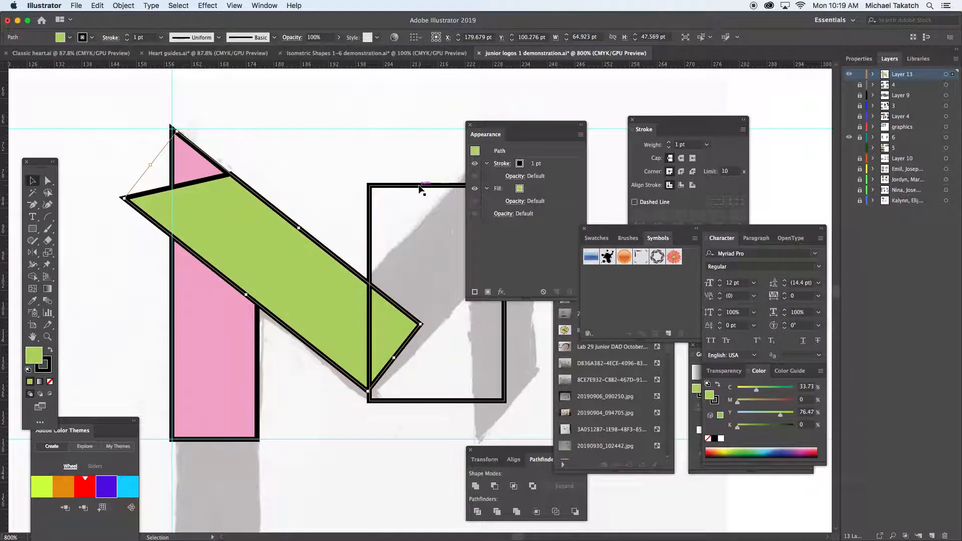
pyautogui.click(761, 449)
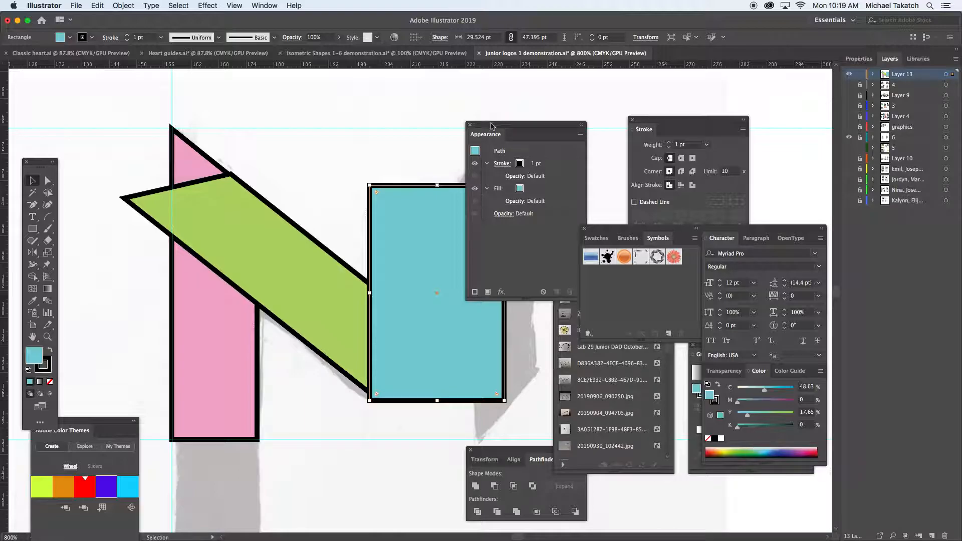
# Using Shape Builder on all three shapes, remove the overhanging bar corner, the rectangle and the bar's triangular end, and merge the rest into one shape.
pyautogui.moveTo(491, 126); pyautogui.dragTo(566, 112)
pyautogui.click(33, 181)
pyautogui.moveTo(151, 162); pyautogui.dragTo(384, 173)
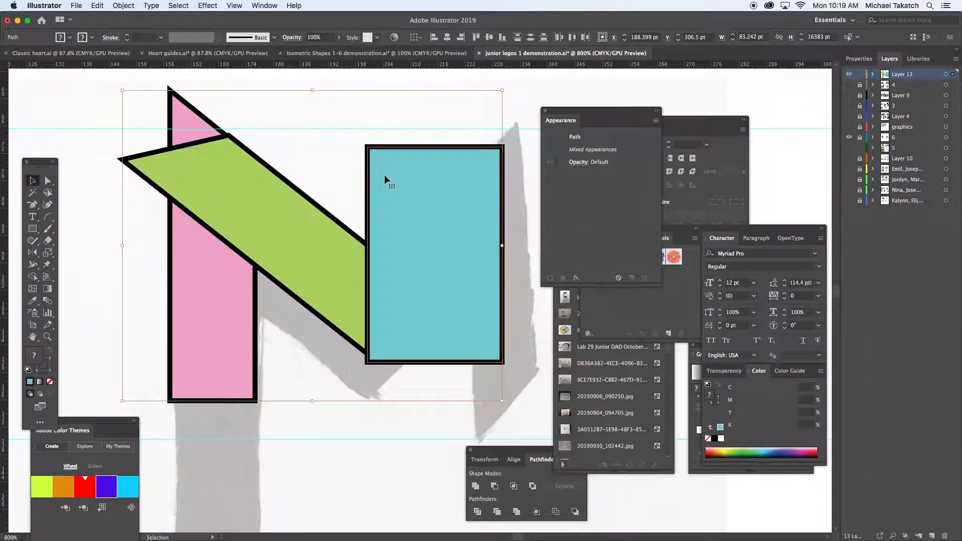
pyautogui.press('super+z')
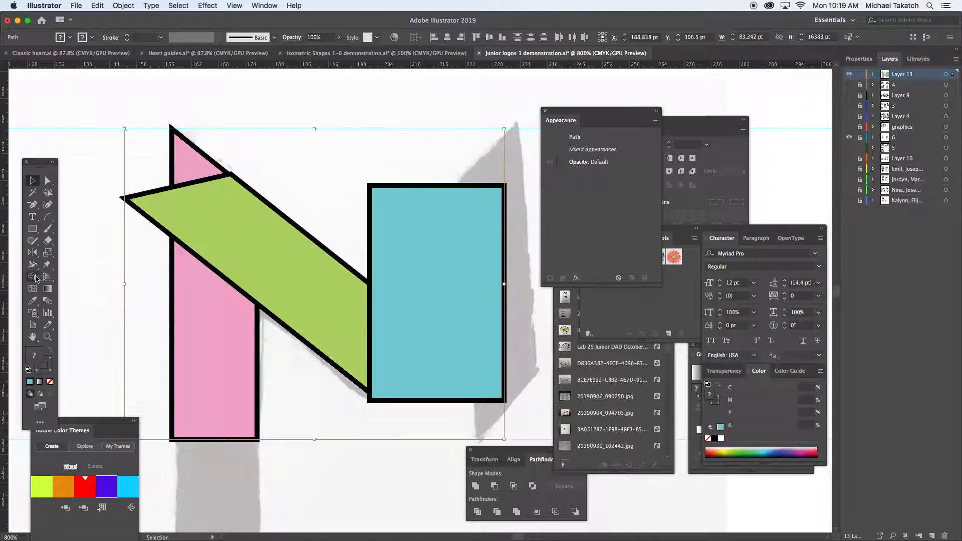
pyautogui.click(34, 277)
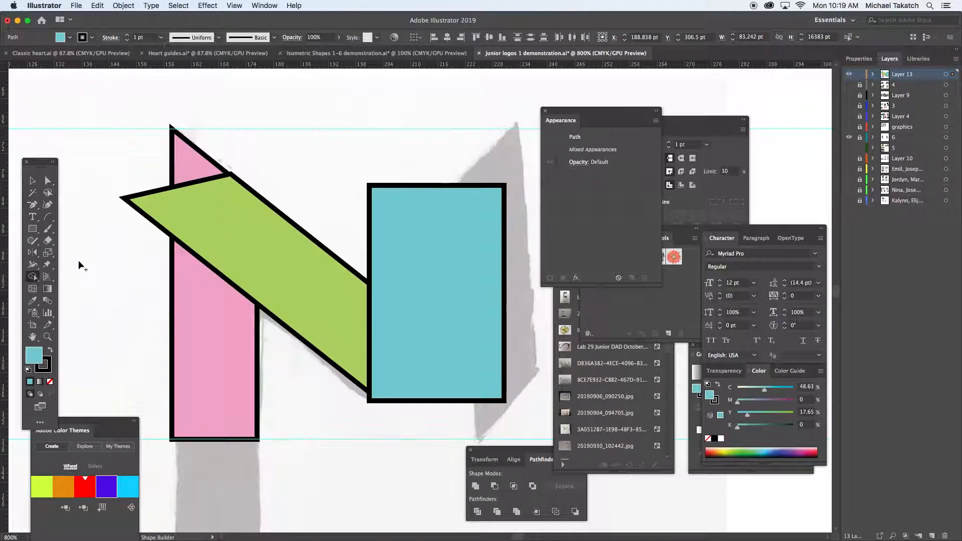
pyautogui.keyDown('alt'); pyautogui.click(157, 206); pyautogui.keyUp('alt')
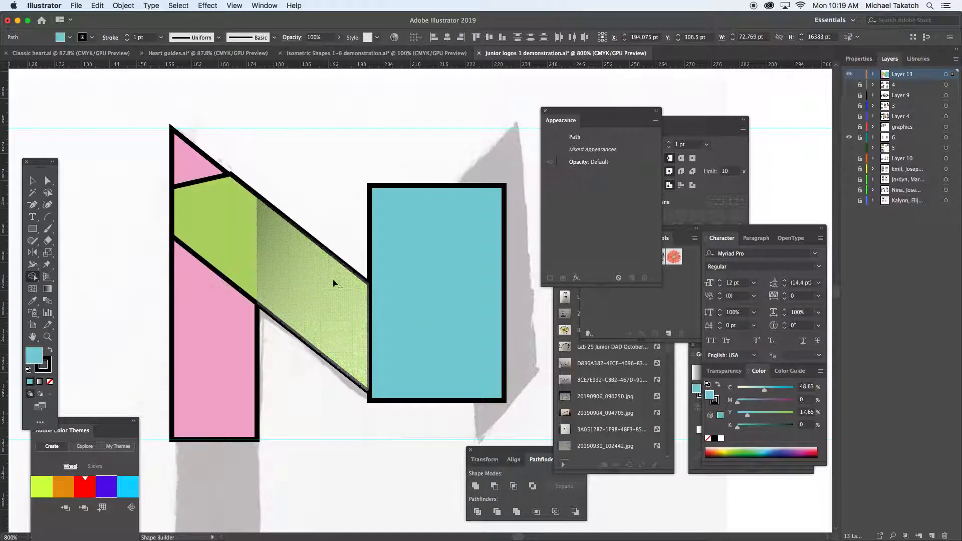
pyautogui.keyDown('alt'); pyautogui.click(411, 285); pyautogui.keyUp('alt')
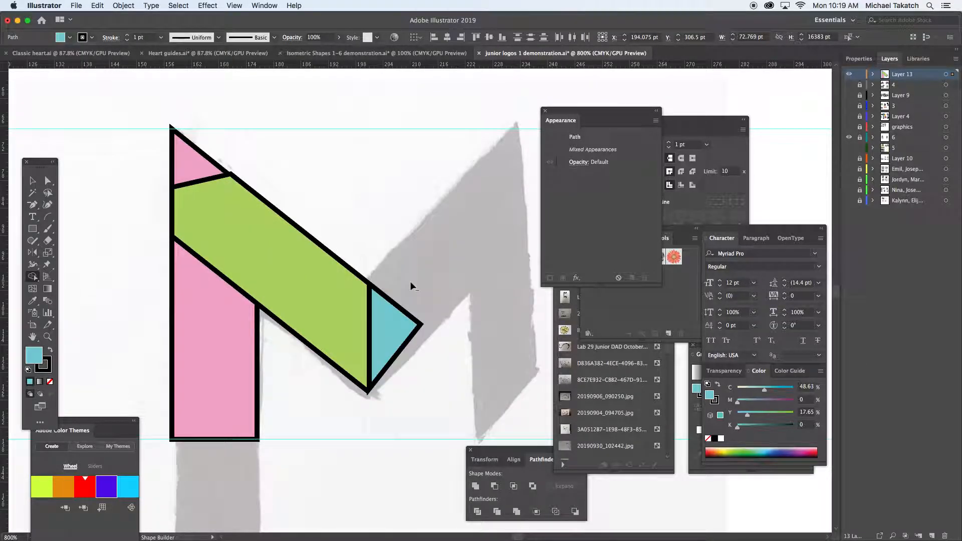
pyautogui.keyDown('alt'); pyautogui.click(397, 325); pyautogui.keyUp('alt')
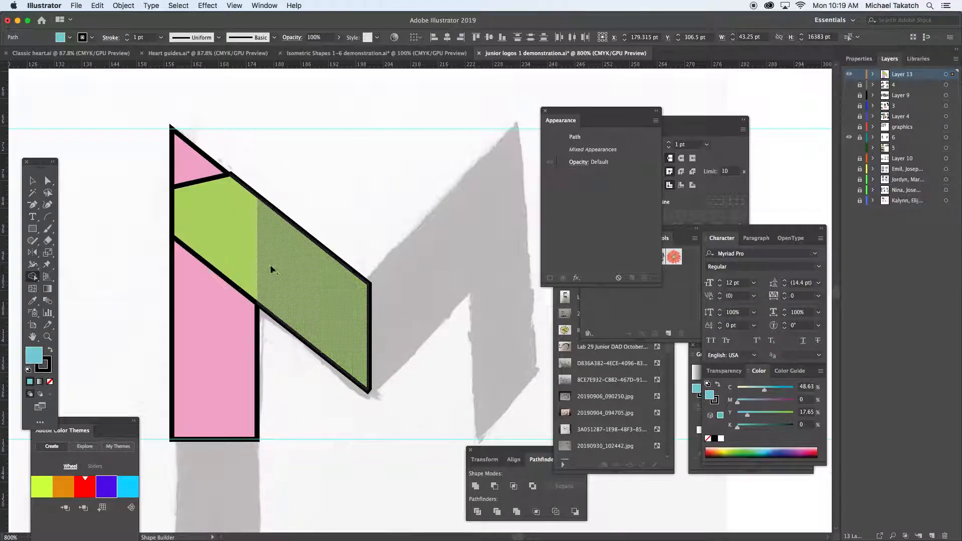
pyautogui.moveTo(271, 258)
pyautogui.mouseDown()
pyautogui.moveTo(201, 177)
pyautogui.moveTo(189, 251)
pyautogui.moveTo(200, 285)
pyautogui.mouseUp()
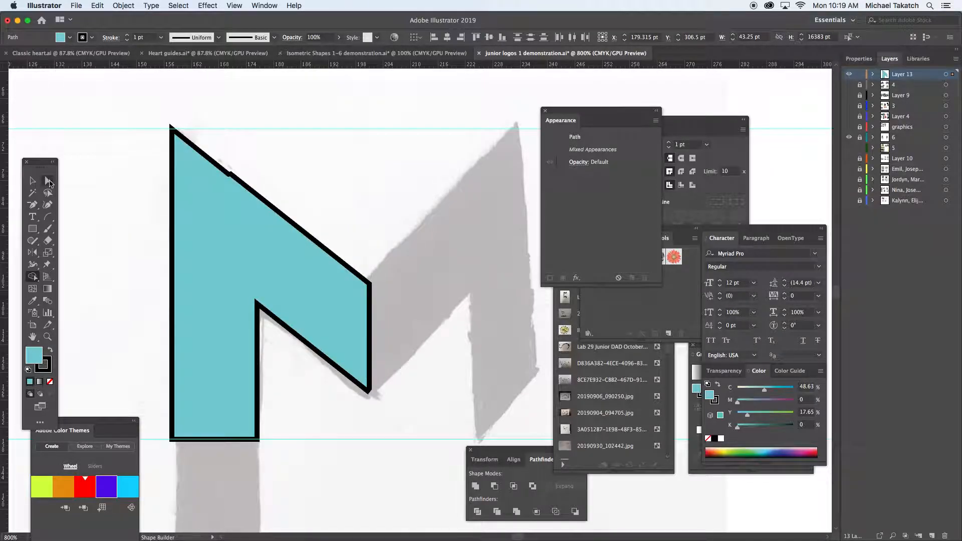
# Delete the extra anchor point on the merged shape's upper slanted edge to make the edge straight.
pyautogui.click(48, 181)
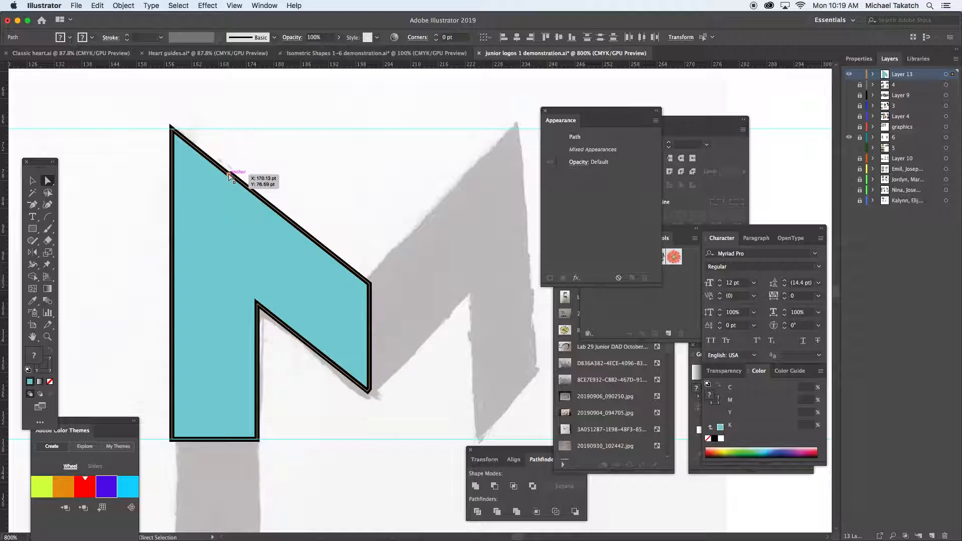
pyautogui.click(32, 205)
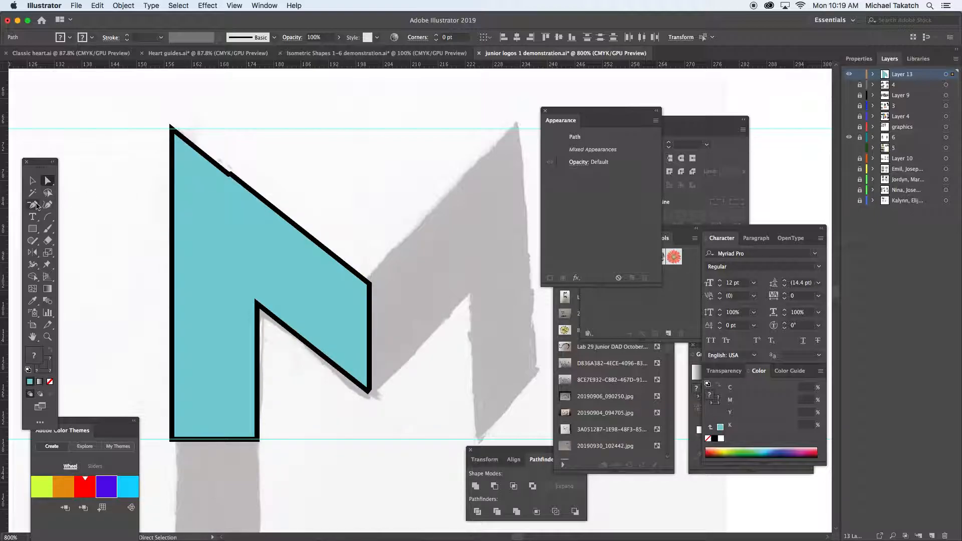
pyautogui.keyDown('super'); pyautogui.click(230, 176); pyautogui.keyUp('super')
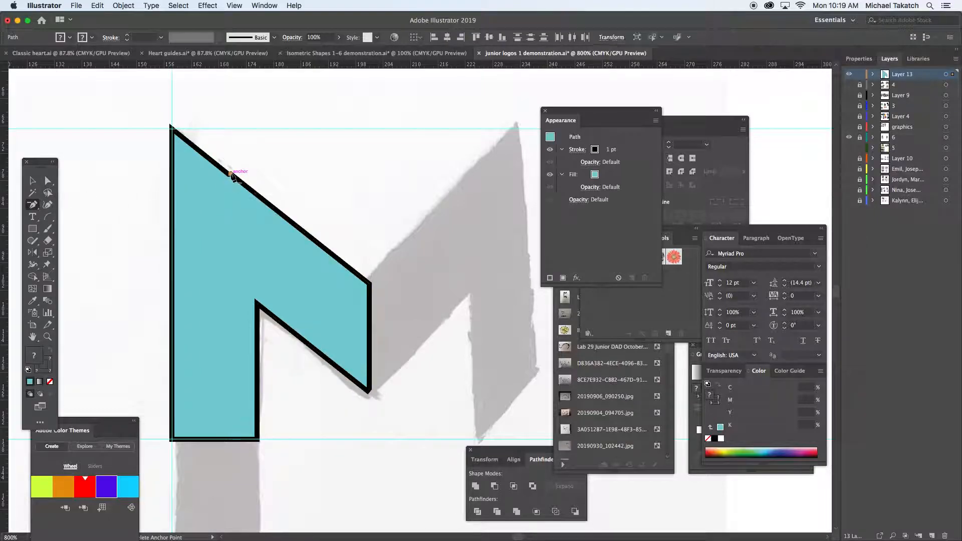
pyautogui.click(231, 177)
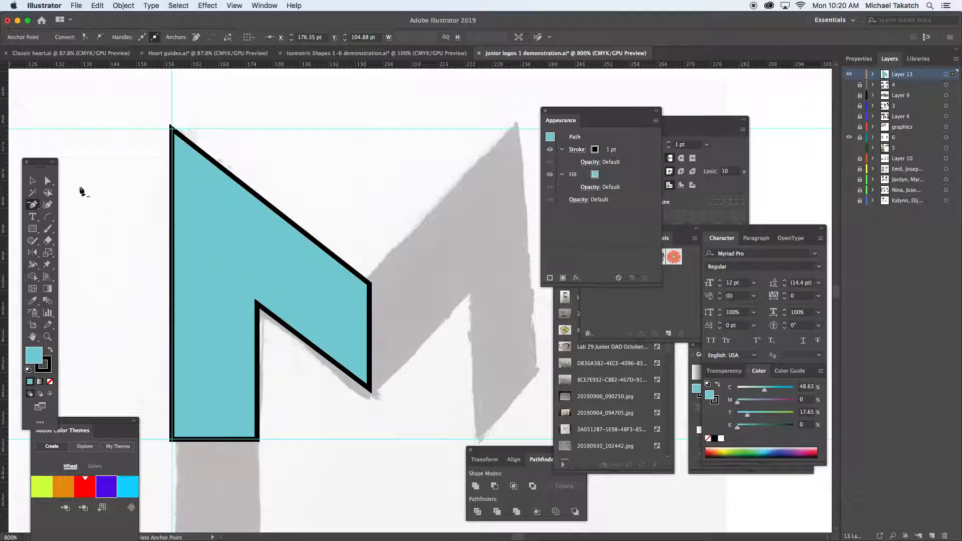
pyautogui.click(32, 180)
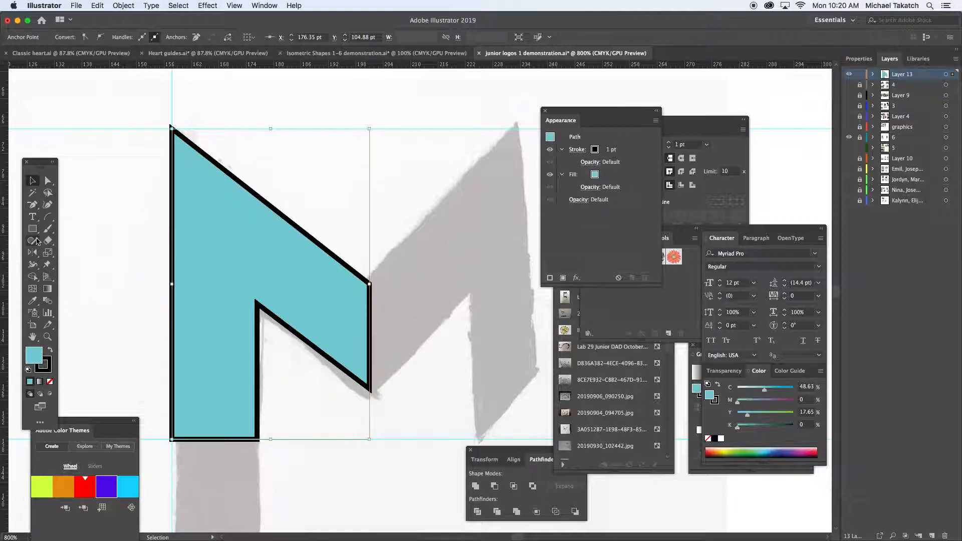
pyautogui.click(36, 253)
pyautogui.moveTo(36, 253); pyautogui.dragTo(72, 264)
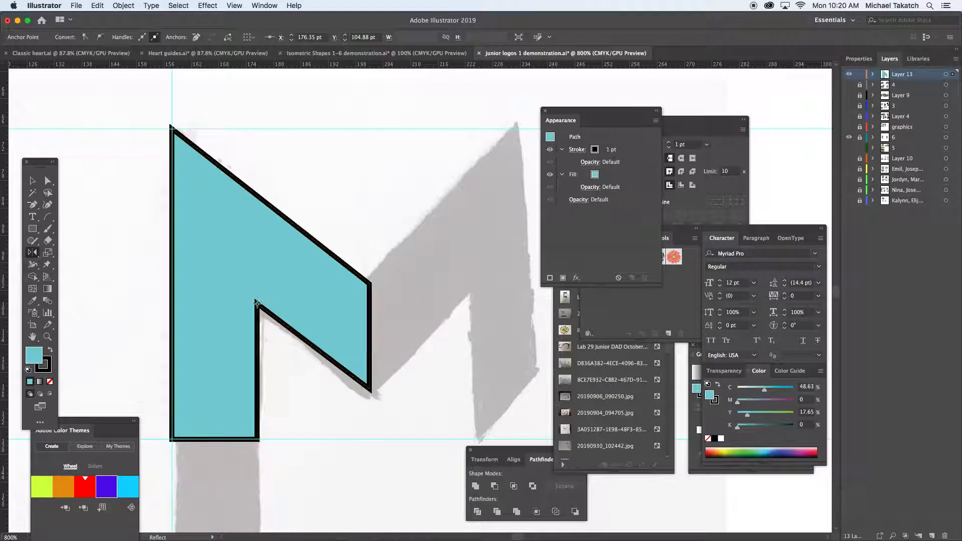
pyautogui.click(256, 301)
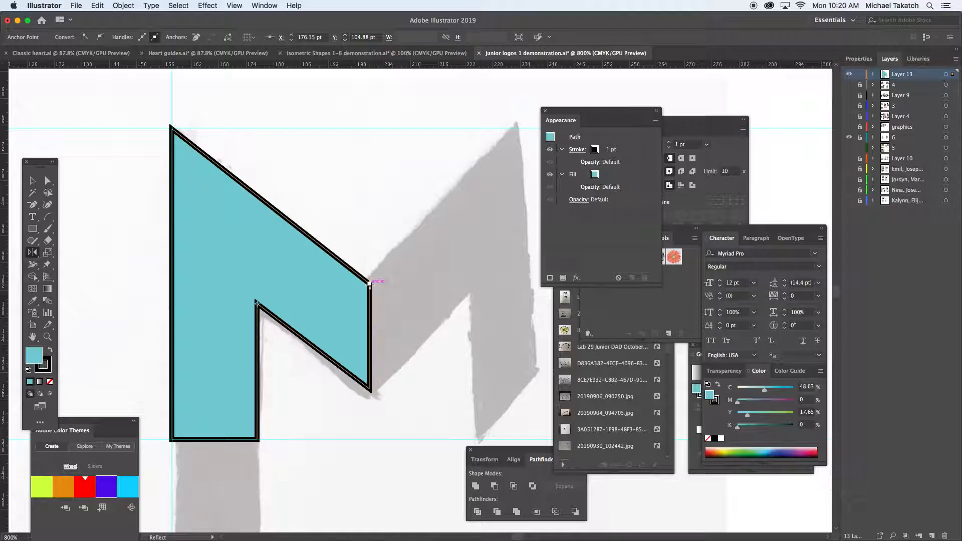
pyautogui.keyDown('alt'); pyautogui.click(369, 284); pyautogui.keyUp('alt')
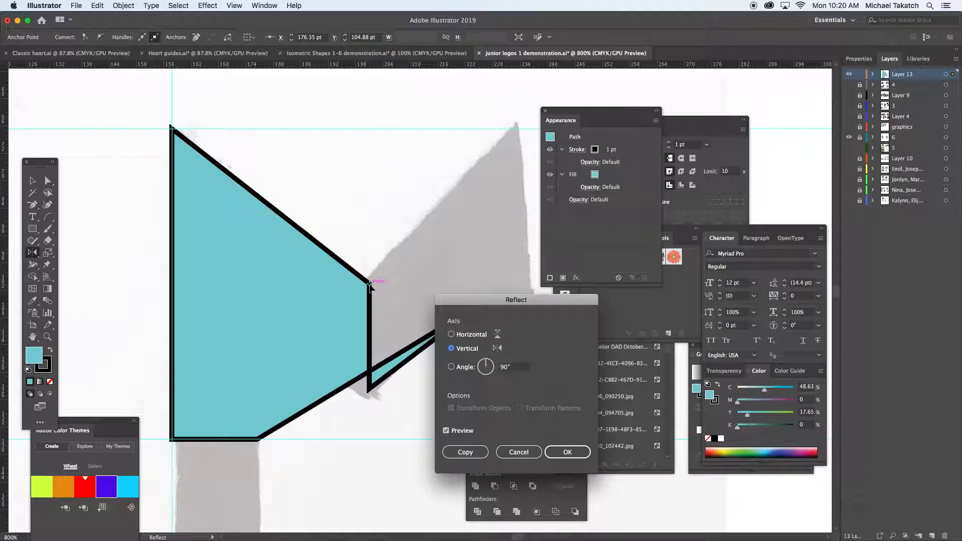
pyautogui.click(511, 453)
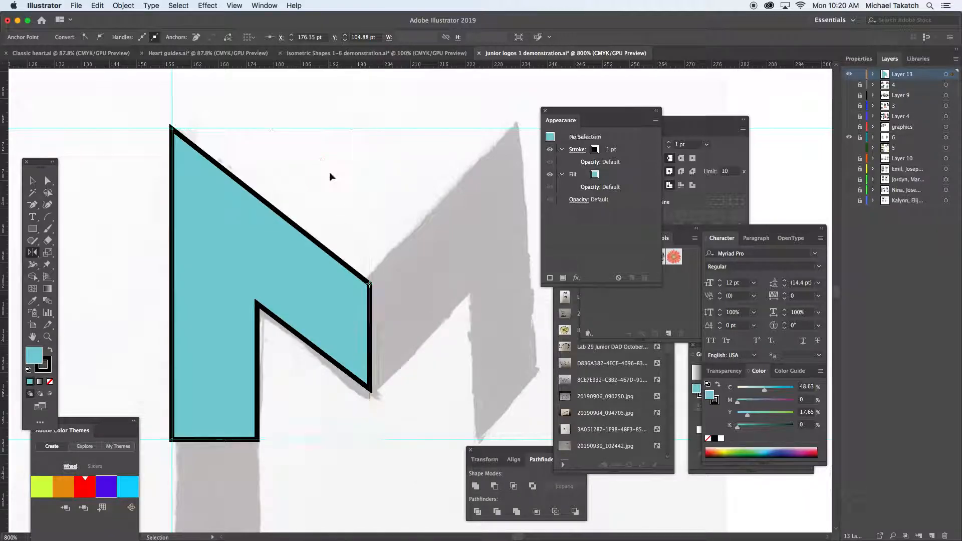
# Reflect a copy of the whole half-M across a vertical axis through its upper inner corner anchor to form the M.
pyautogui.press('super+shift+a')
pyautogui.press('v')
pyautogui.click(244, 217)
pyautogui.click(32, 252)
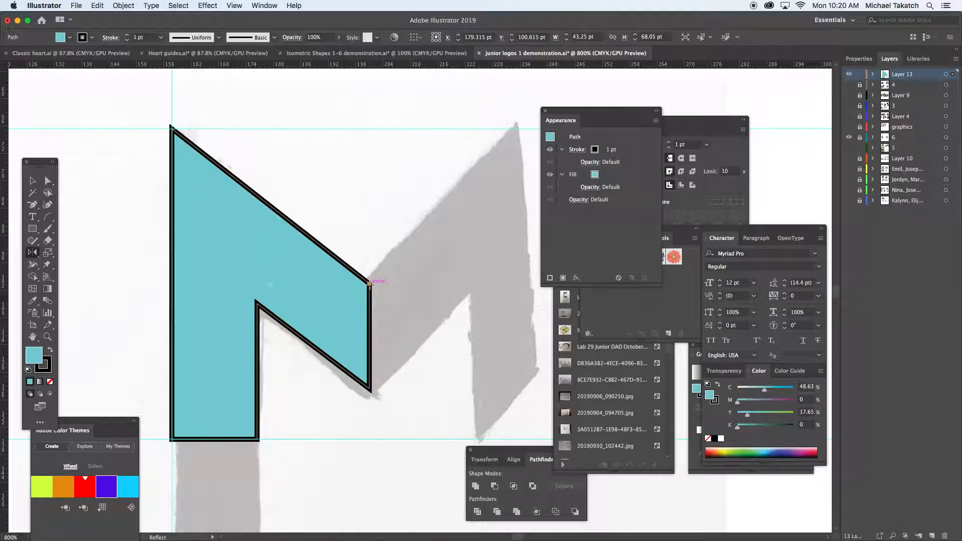
pyautogui.keyDown('alt'); pyautogui.click(369, 283); pyautogui.keyUp('alt')
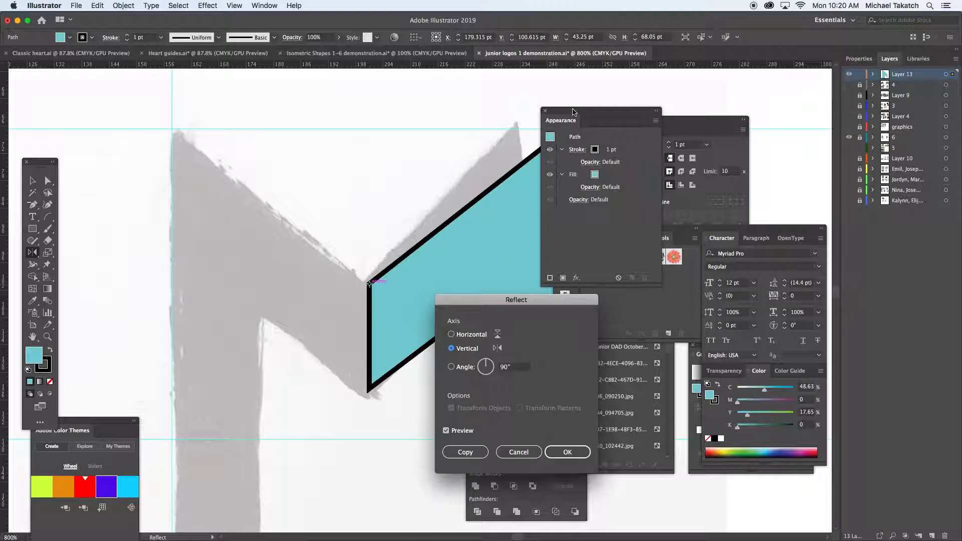
pyautogui.moveTo(511, 301); pyautogui.dragTo(132, 210)
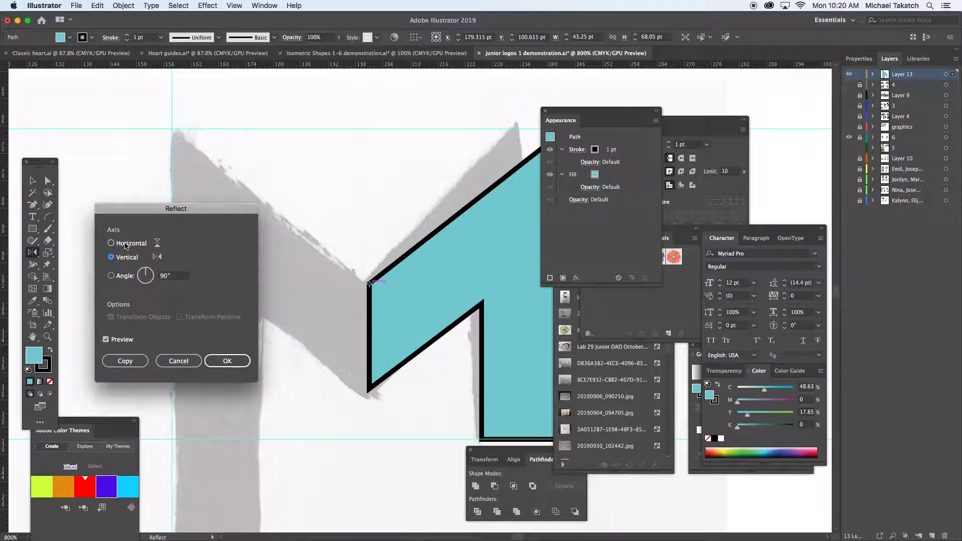
pyautogui.click(128, 244)
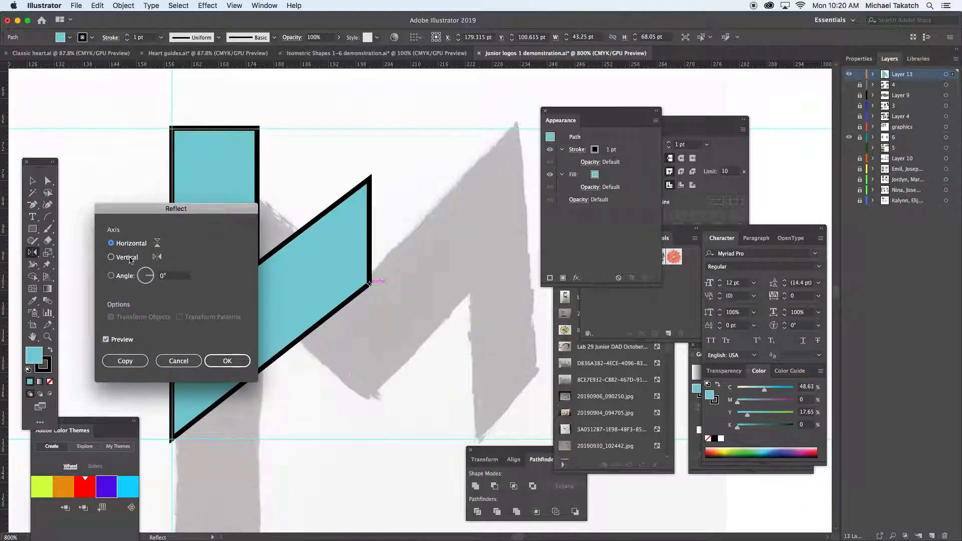
pyautogui.click(127, 258)
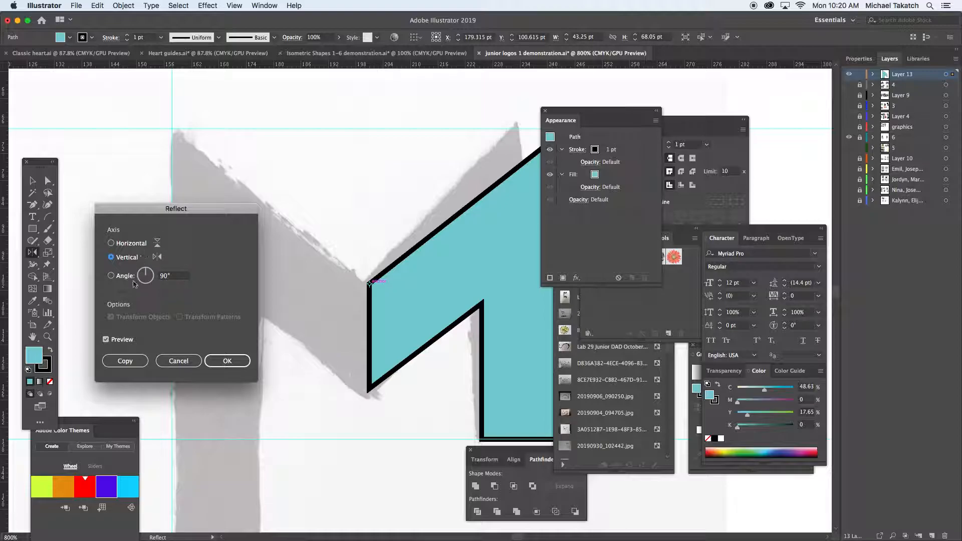
pyautogui.click(135, 361)
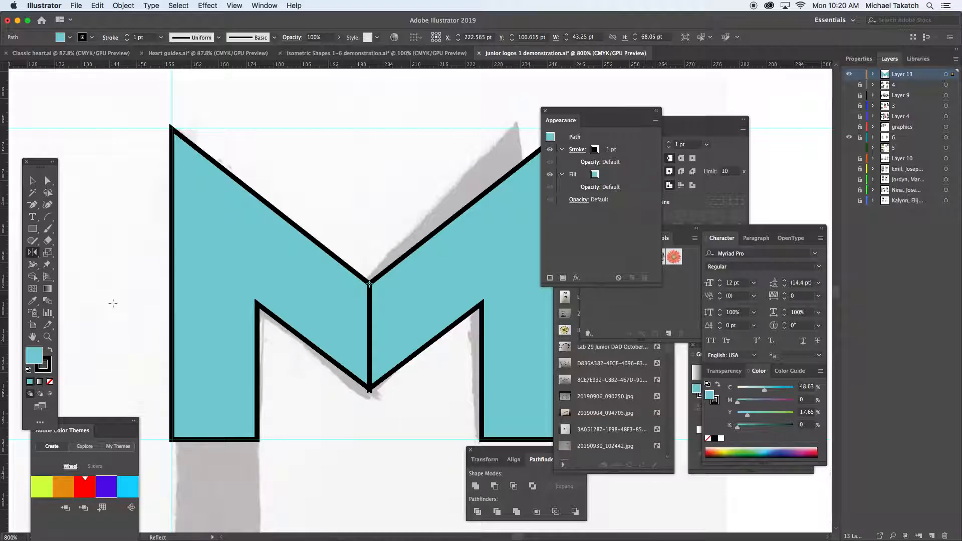
# Select both halves of the M and place a duplicate beside the original, centred at about X 307.7 pt, Y 113.7 pt.
pyautogui.click(32, 181)
pyautogui.keyDown('shift'); pyautogui.click(217, 258); pyautogui.keyUp('shift')
pyautogui.moveTo(328, 233); pyautogui.dragTo(389, 305)
pyautogui.click(320, 167)
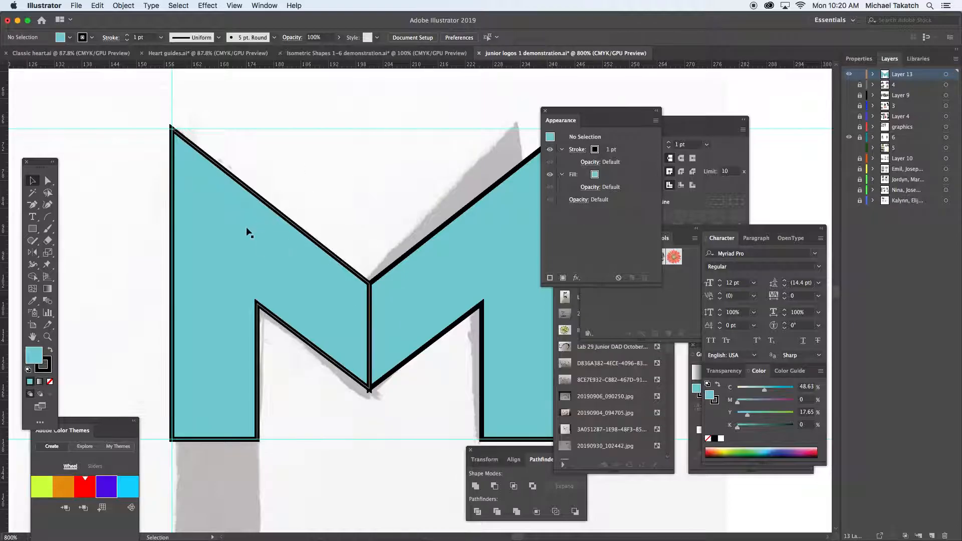
pyautogui.moveTo(311, 208); pyautogui.dragTo(431, 299)
pyautogui.moveTo(201, 329); pyautogui.dragTo(686, 389)
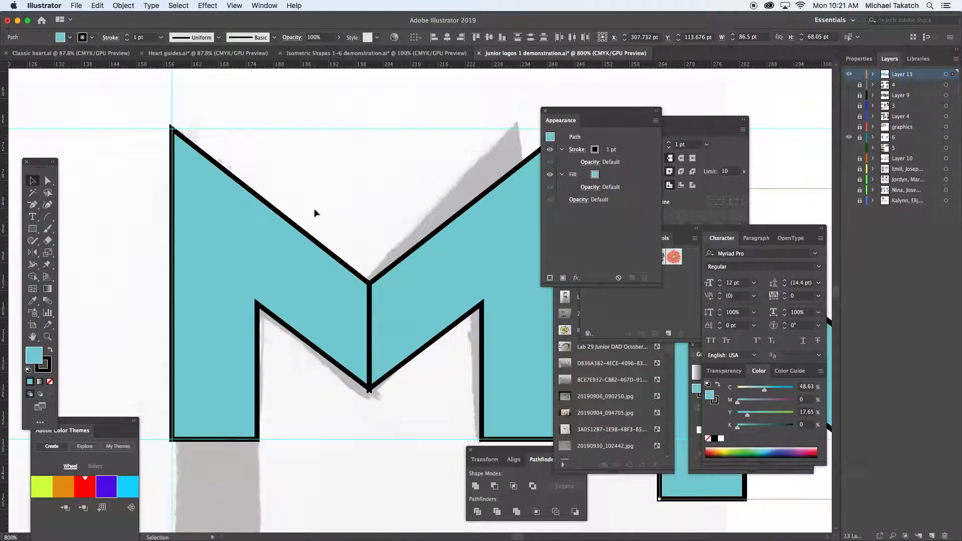
pyautogui.press('super+minus')
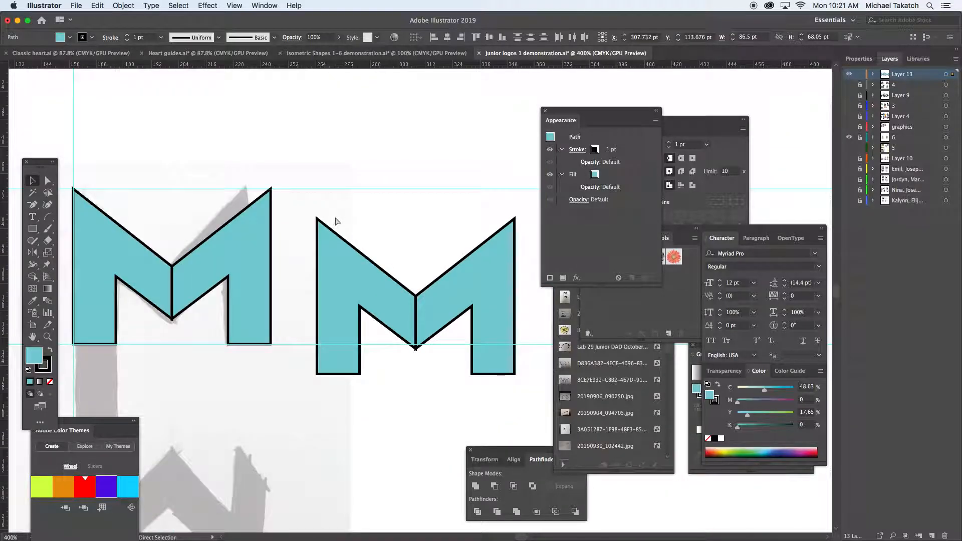
pyautogui.moveTo(278, 265); pyautogui.dragTo(369, 253)
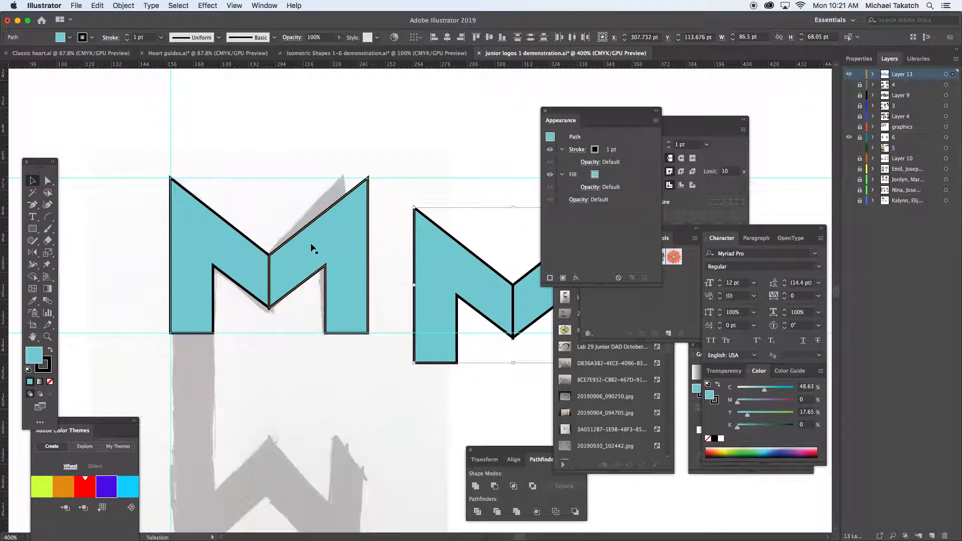
# Select both halves of the original M over the template and unite them into a single shape.
pyautogui.moveTo(206, 187); pyautogui.dragTo(294, 267)
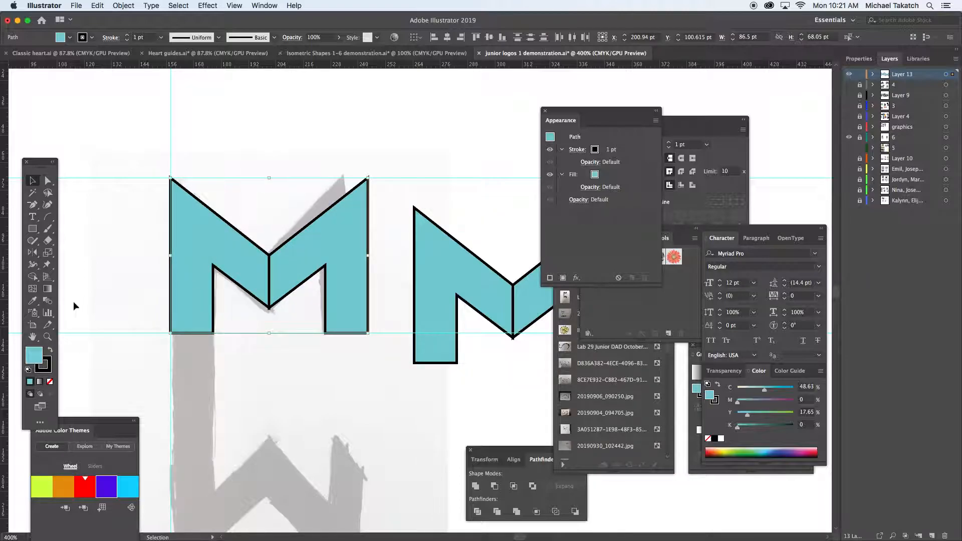
pyautogui.press('a')
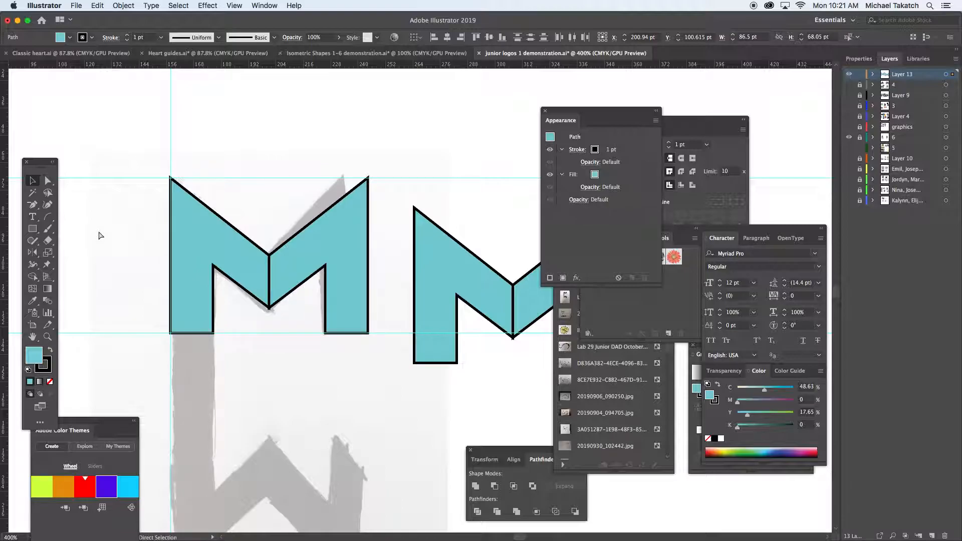
pyautogui.press('super+j')
pyautogui.click(577, 301)
pyautogui.press('v')
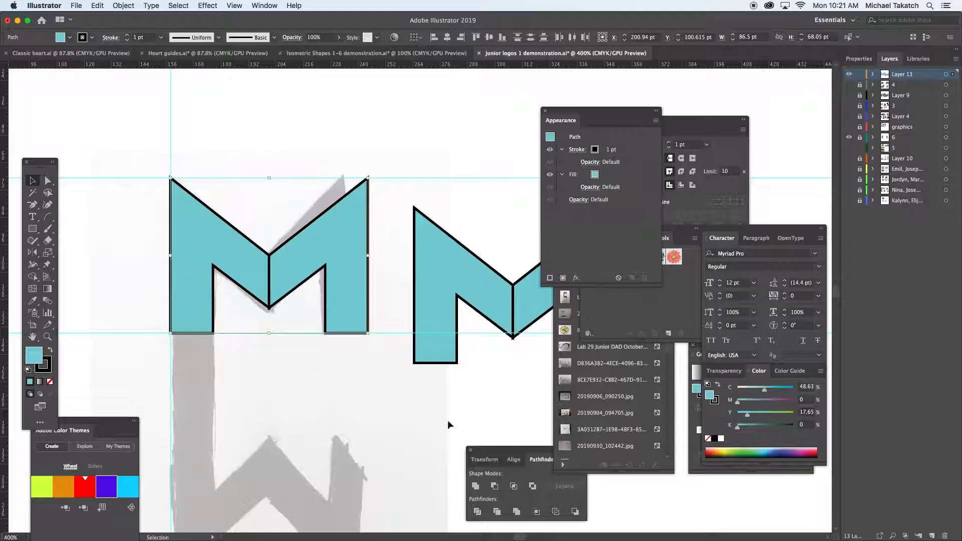
pyautogui.click(476, 486)
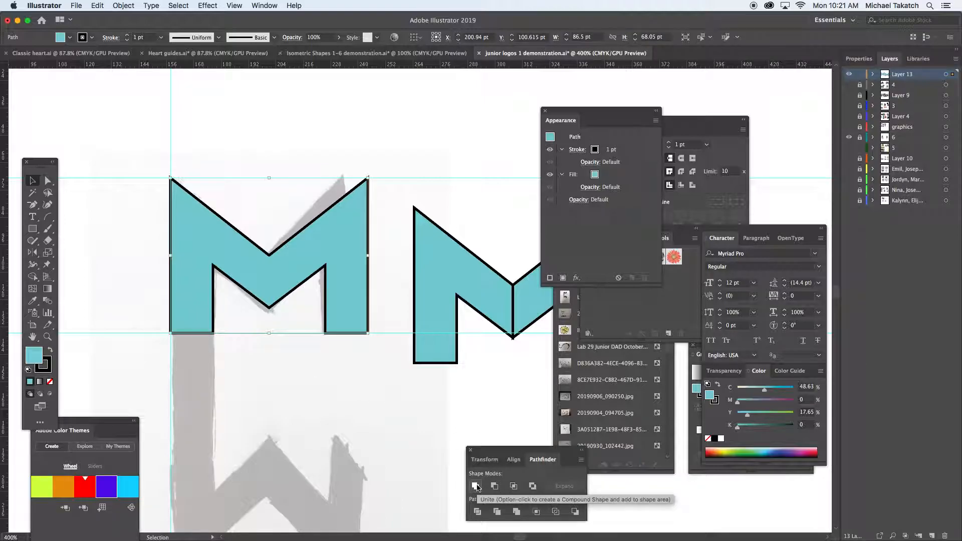
pyautogui.moveTo(493, 452); pyautogui.dragTo(262, 371)
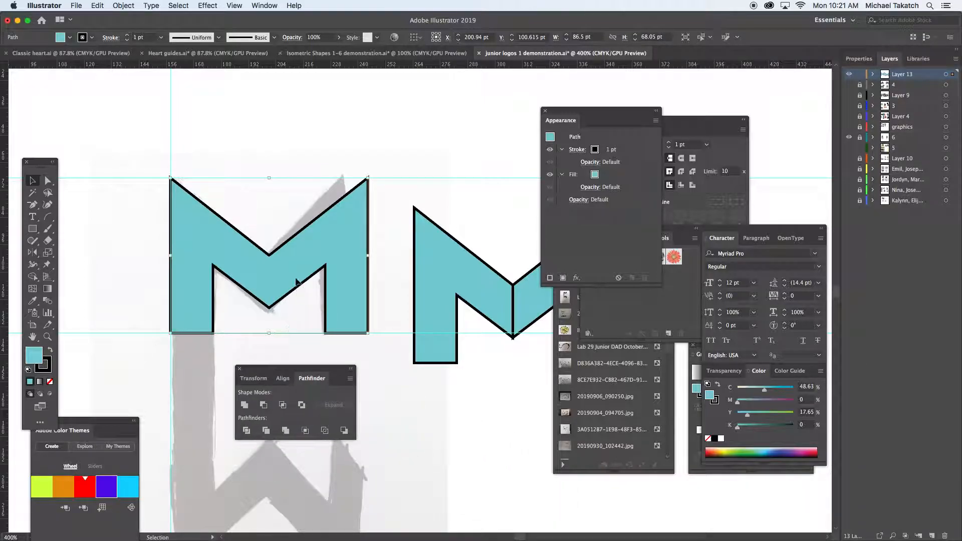
pyautogui.moveTo(295, 371); pyautogui.dragTo(445, 121)
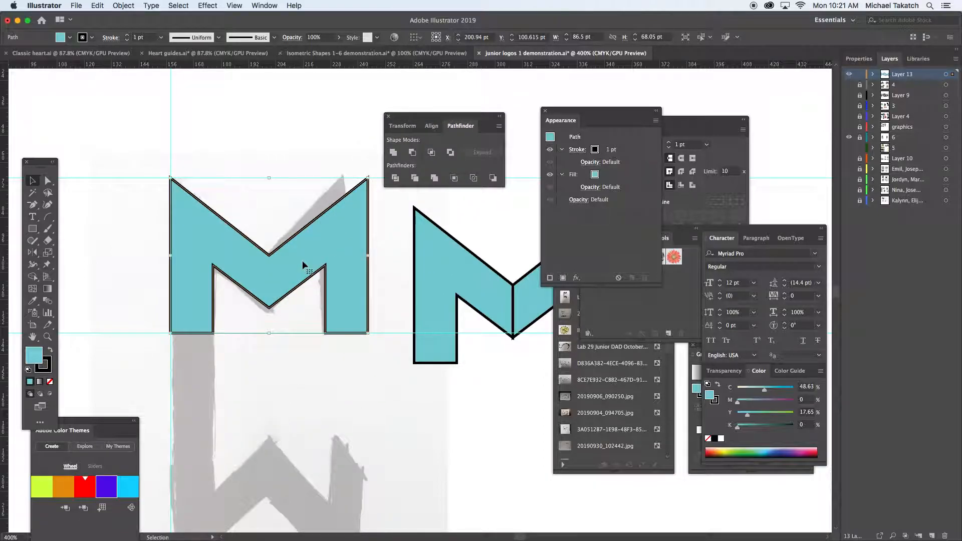
# Reflect a copy of the united M across a horizontal axis below it, onto the lower half of the template.
pyautogui.scroll(-3, 304, 264)
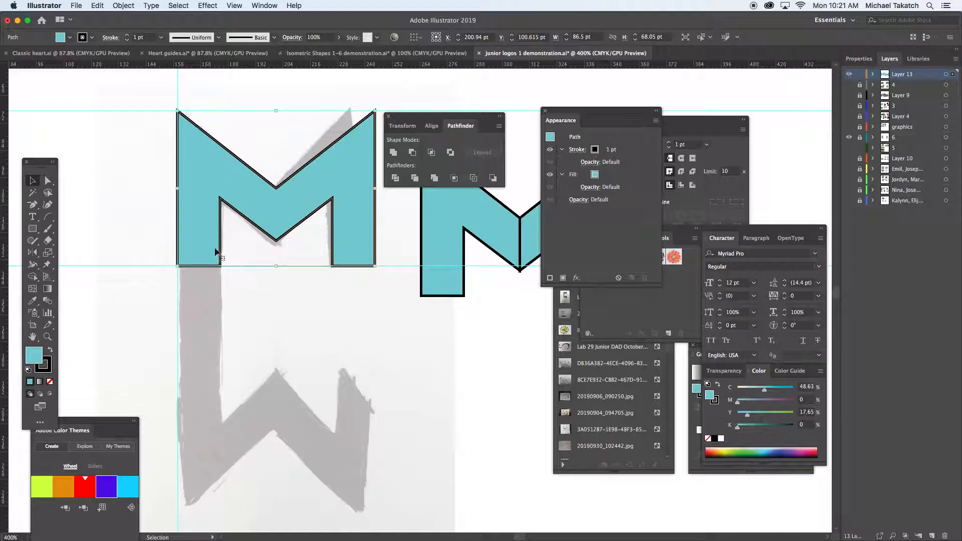
pyautogui.click(32, 252)
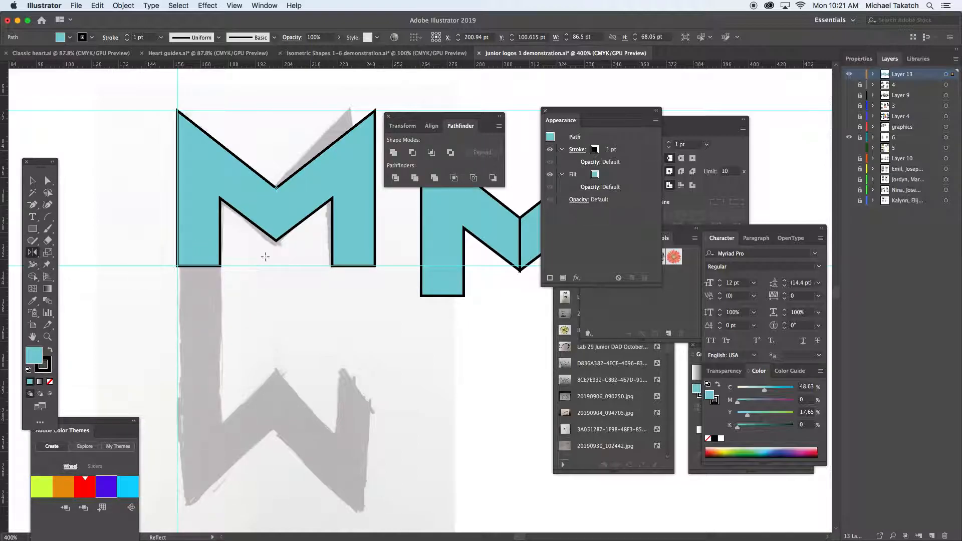
pyautogui.keyDown('alt'); pyautogui.click(275, 317); pyautogui.keyUp('alt')
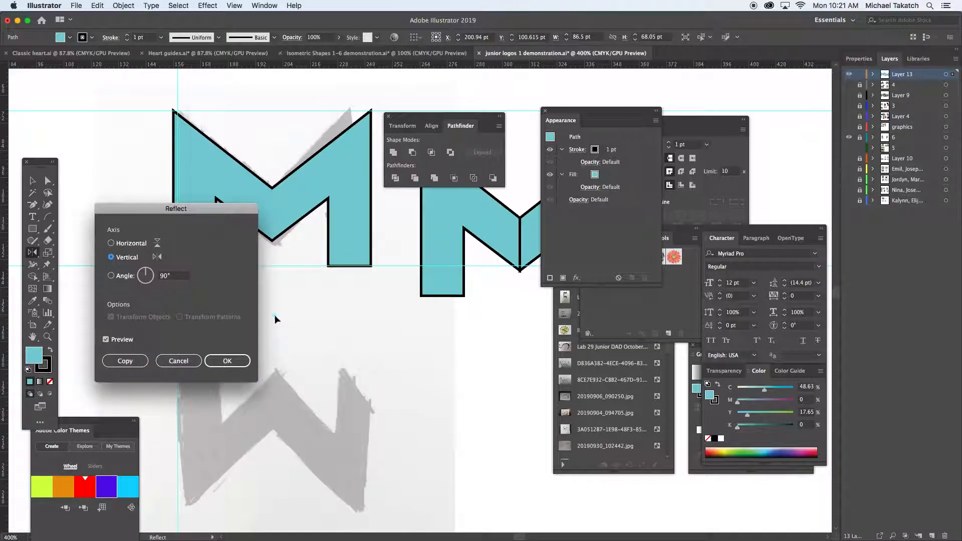
pyautogui.moveTo(229, 215); pyautogui.dragTo(526, 240)
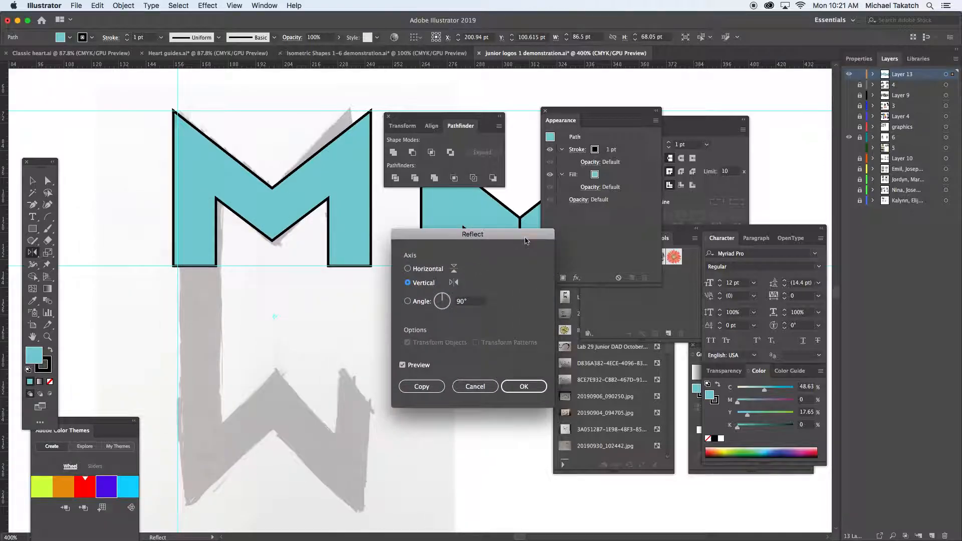
pyautogui.click(429, 270)
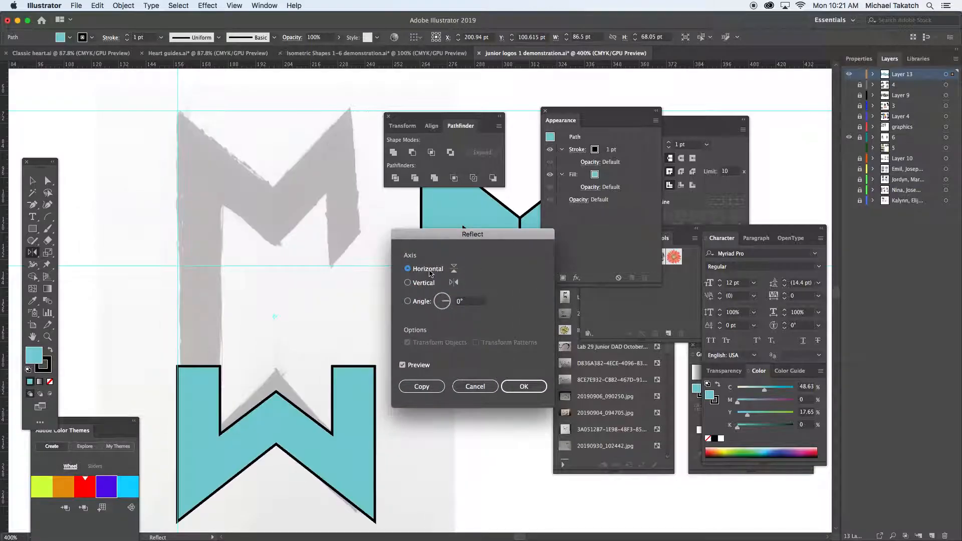
pyautogui.click(427, 386)
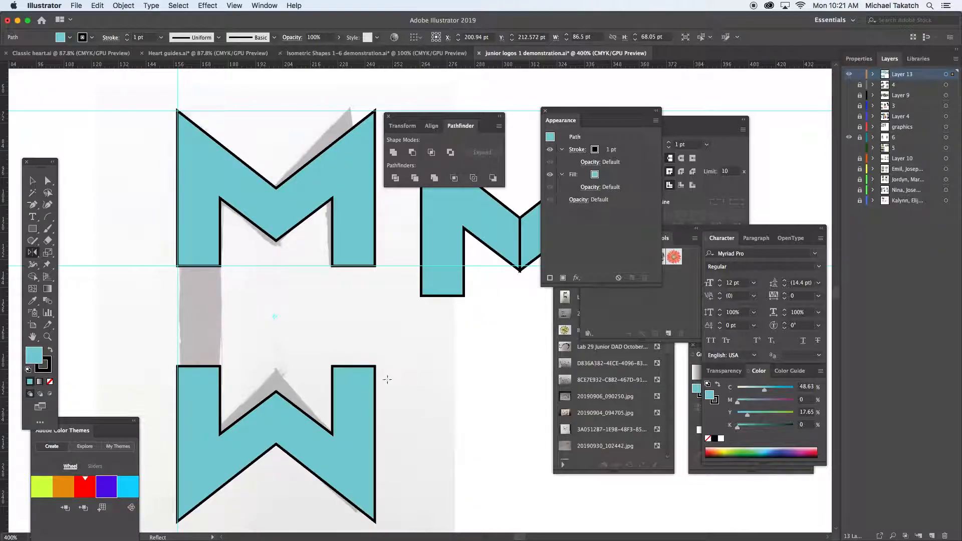
# Extend the mirrored lower shape's left leg up to overlap the upper M's left leg, and fill the lower shape yellow-green.
pyautogui.click(32, 180)
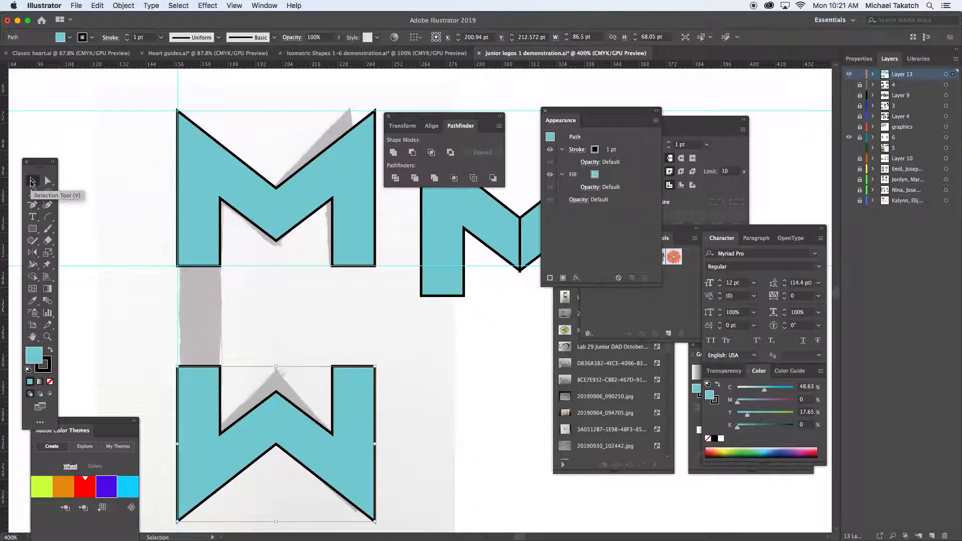
pyautogui.click(206, 251)
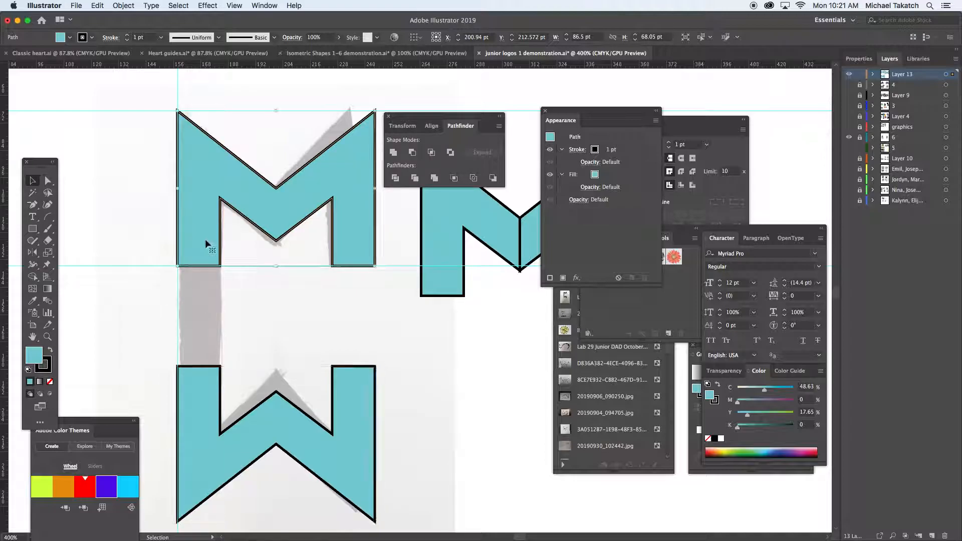
pyautogui.click(195, 382)
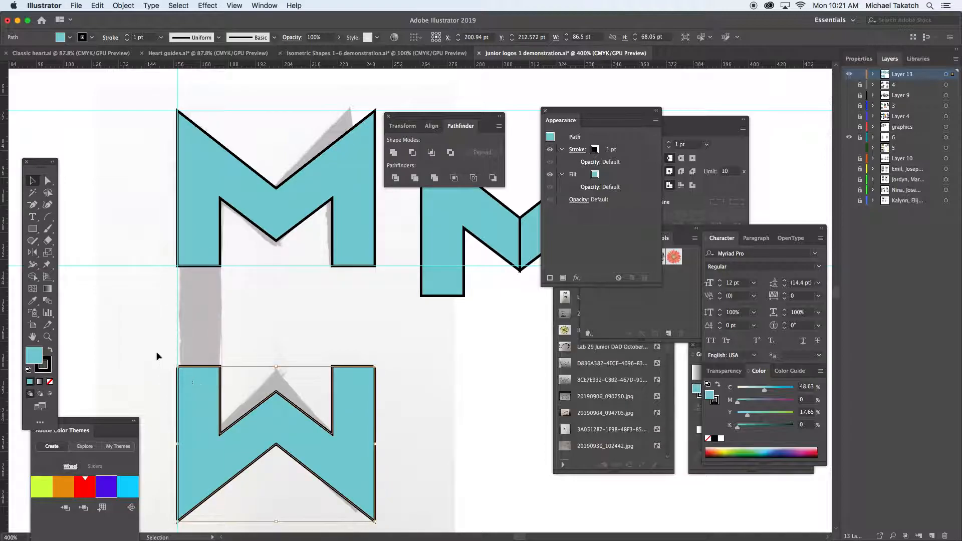
pyautogui.click(48, 181)
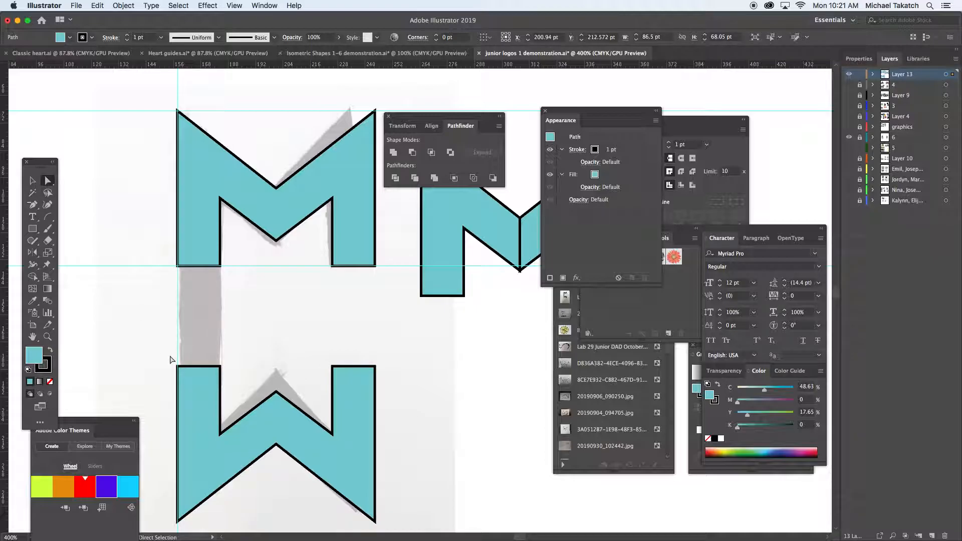
pyautogui.moveTo(171, 359); pyautogui.dragTo(186, 254)
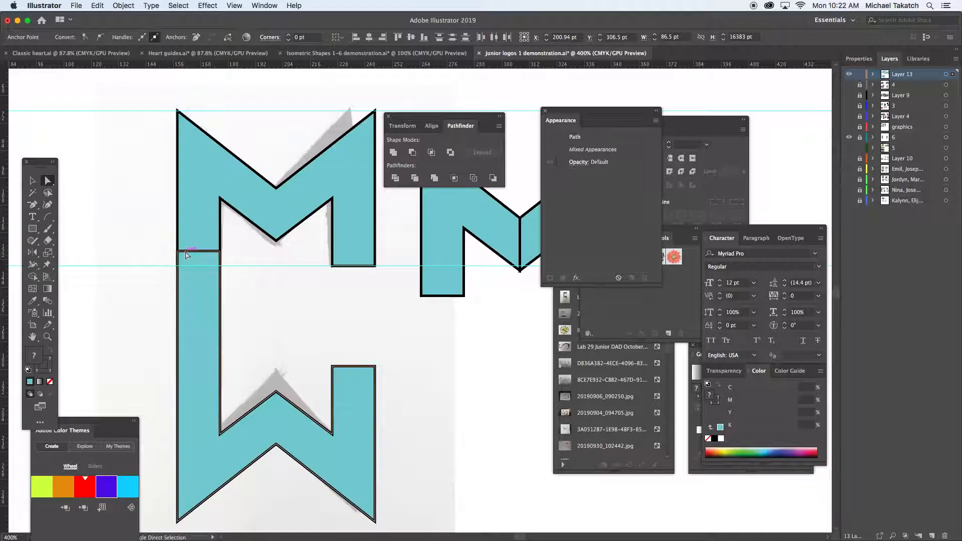
pyautogui.click(355, 286)
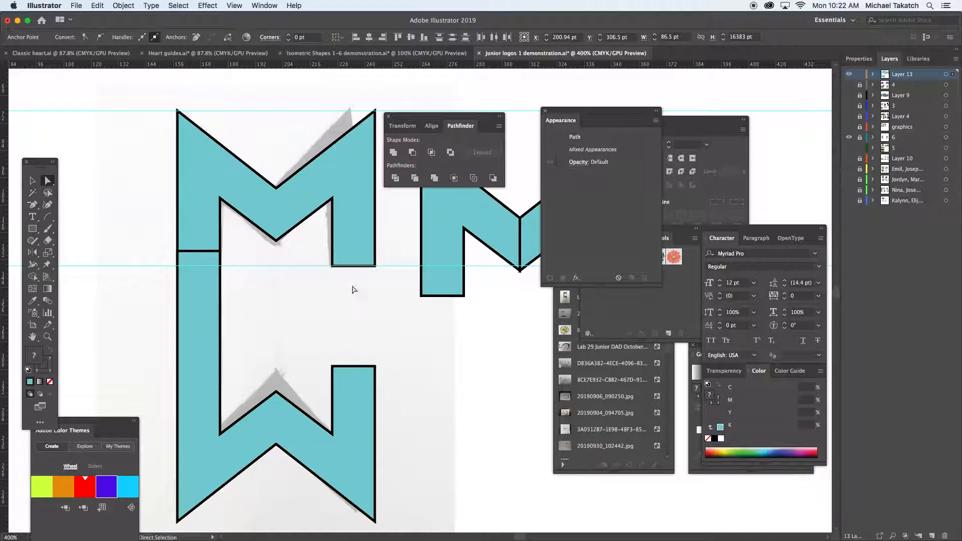
pyautogui.click(732, 448)
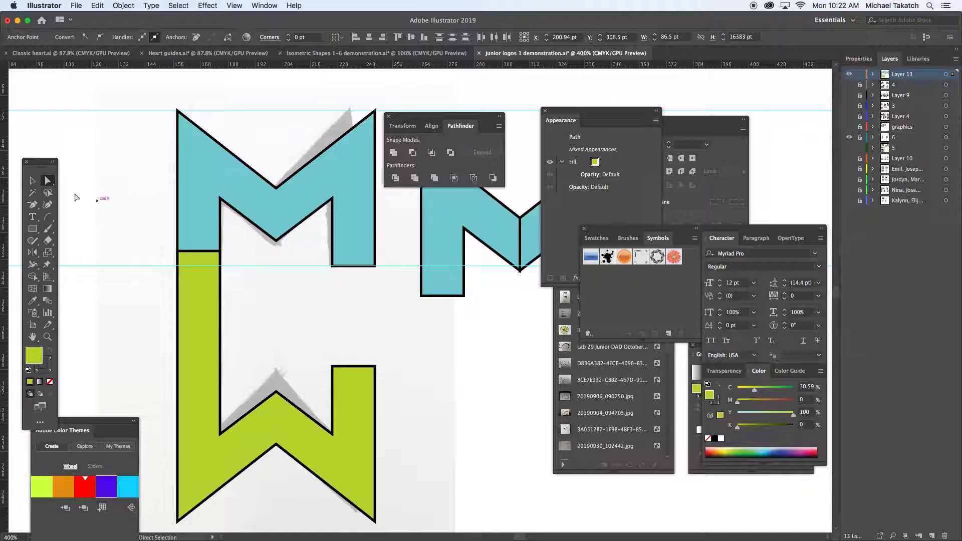
# Shift the upper M aside to check how the two shapes overlap, and undo the move.
pyautogui.click(33, 181)
pyautogui.click(98, 196)
pyautogui.click(196, 219)
pyautogui.moveTo(196, 219); pyautogui.dragTo(181, 221)
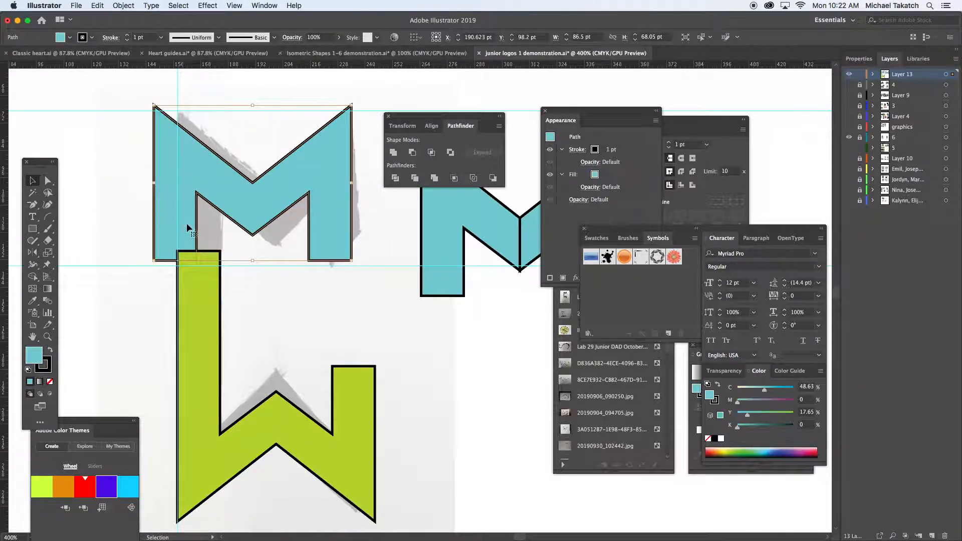
pyautogui.click(98, 6)
pyautogui.click(214, 19)
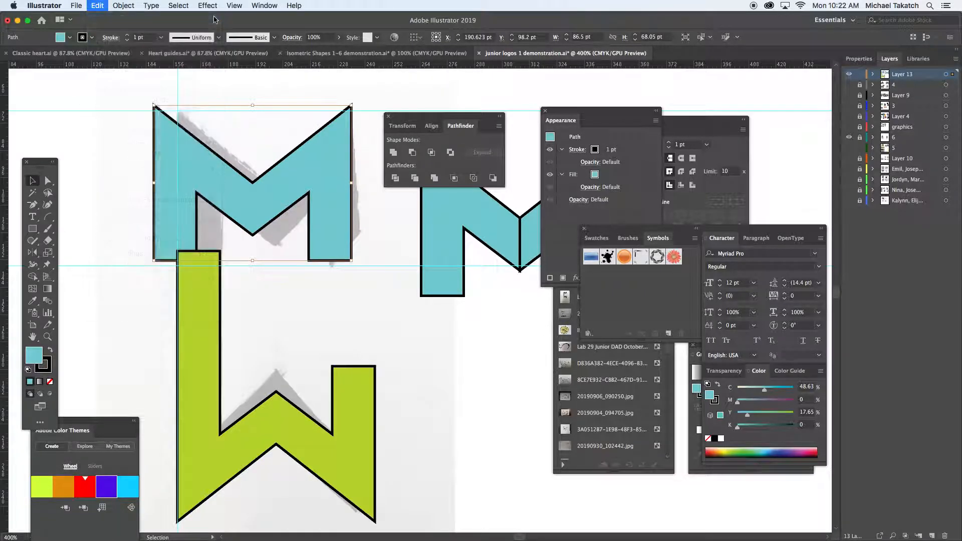
pyautogui.press('super+z')
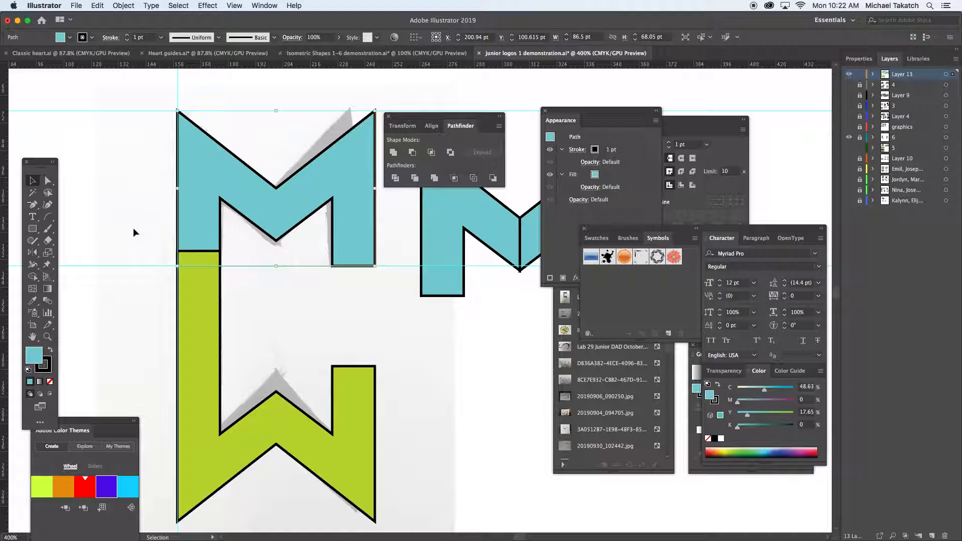
# Place a duplicate of the overlapping blue and green shapes to the lower right, and unite the original pair into one shape.
pyautogui.keyDown('shift'); pyautogui.click(199, 269); pyautogui.keyUp('shift')
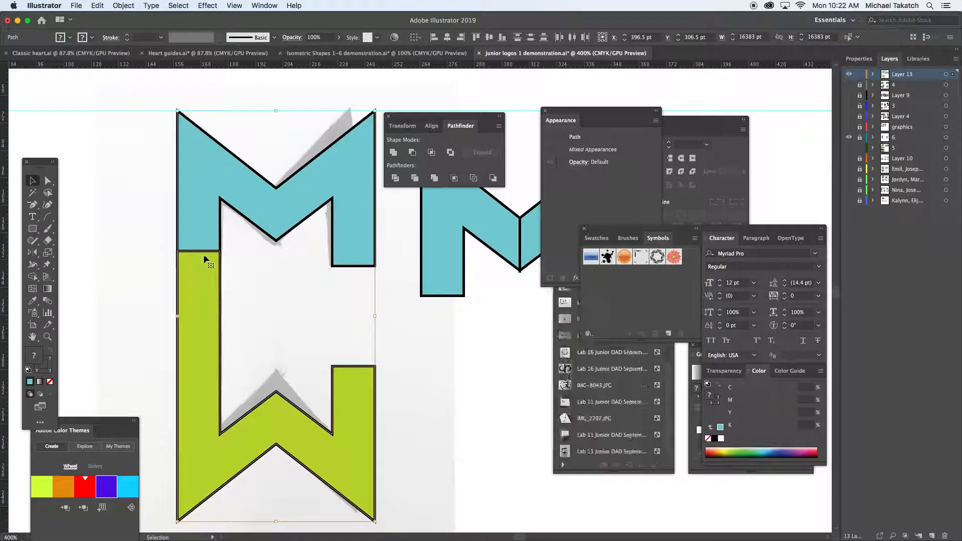
pyautogui.moveTo(196, 231); pyautogui.dragTo(483, 433)
pyautogui.moveTo(161, 223); pyautogui.dragTo(211, 299)
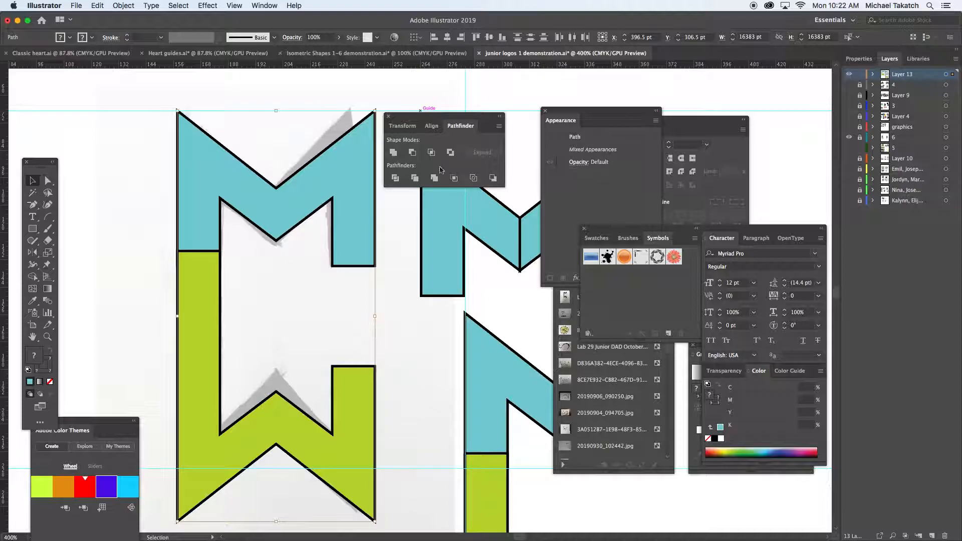
pyautogui.click(394, 153)
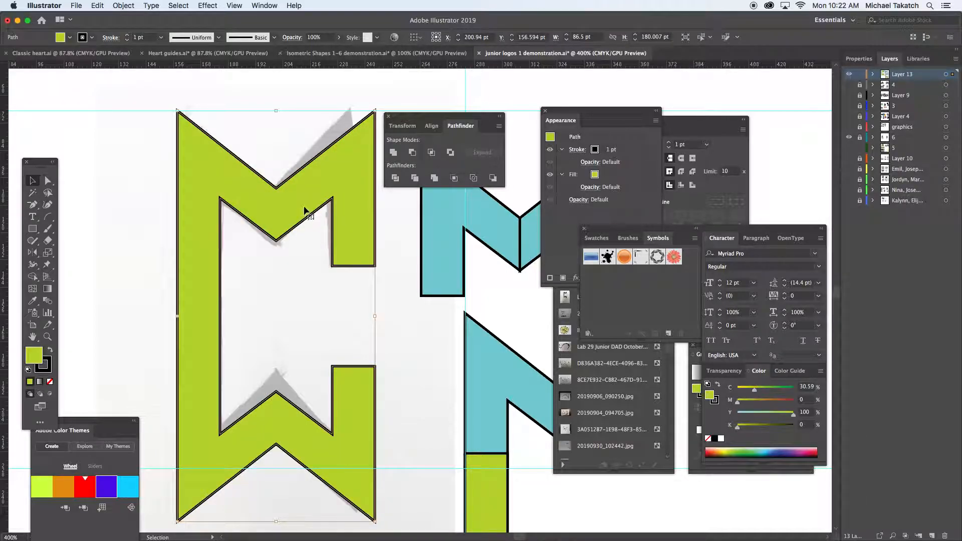
# Place a duplicate of the united logo to the left of the template, centred at about X 64.8 pt, Y 156.6 pt.
pyautogui.press('super+minus')
pyautogui.press('super+minus')
pyautogui.moveTo(422, 238); pyautogui.dragTo(266, 243)
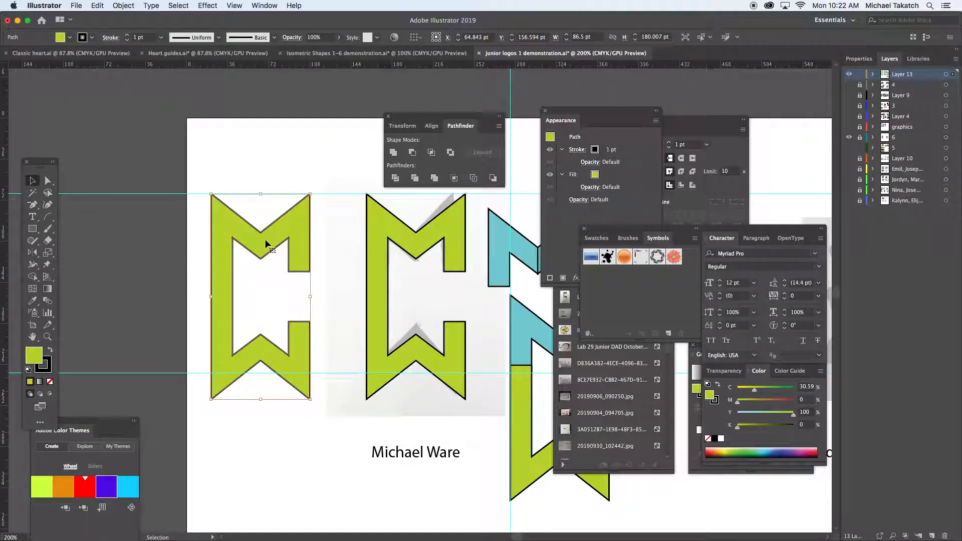
pyautogui.moveTo(346, 249); pyautogui.dragTo(262, 255)
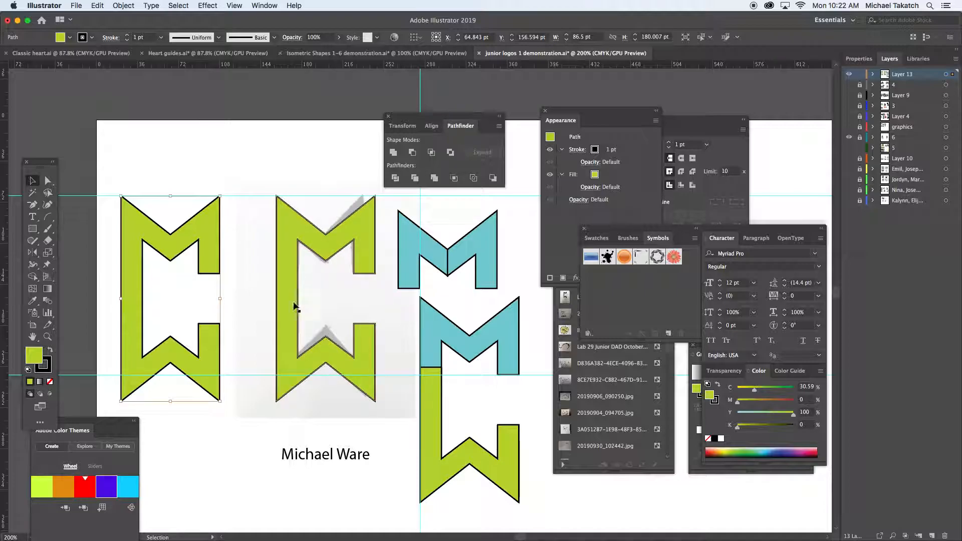
# Move the united logo off the template to look at the scan underneath, and return it to its place.
pyautogui.moveTo(289, 380); pyautogui.dragTo(356, 395)
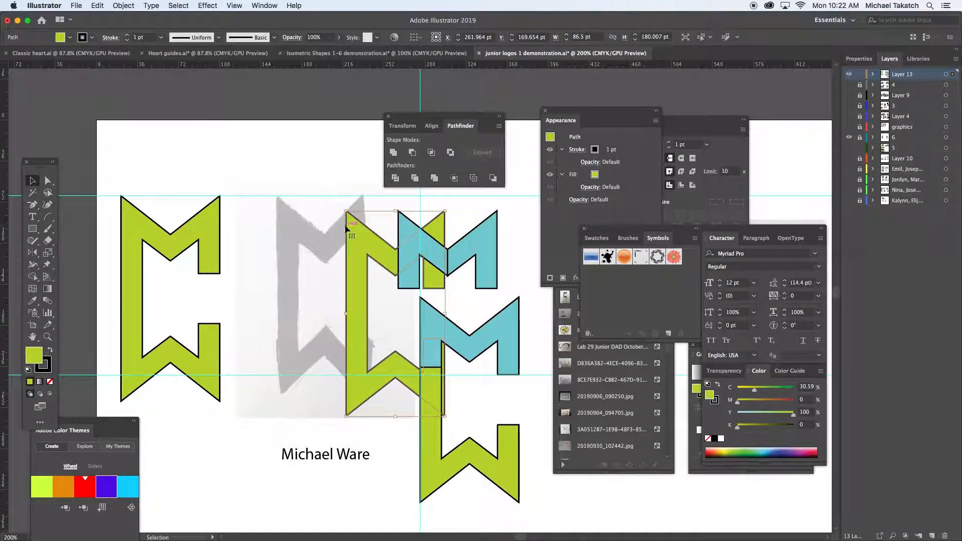
pyautogui.moveTo(361, 350); pyautogui.dragTo(291, 336)
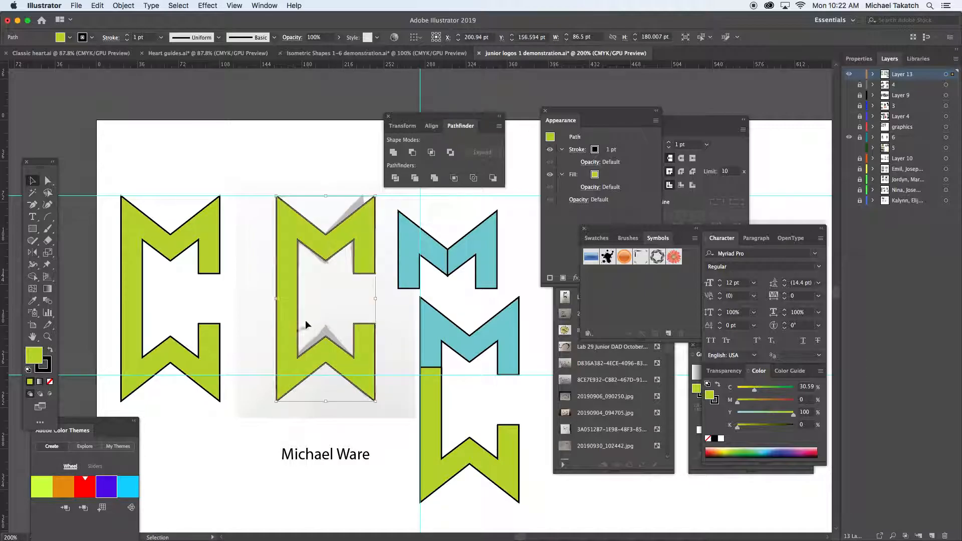
pyautogui.press('super+minus')
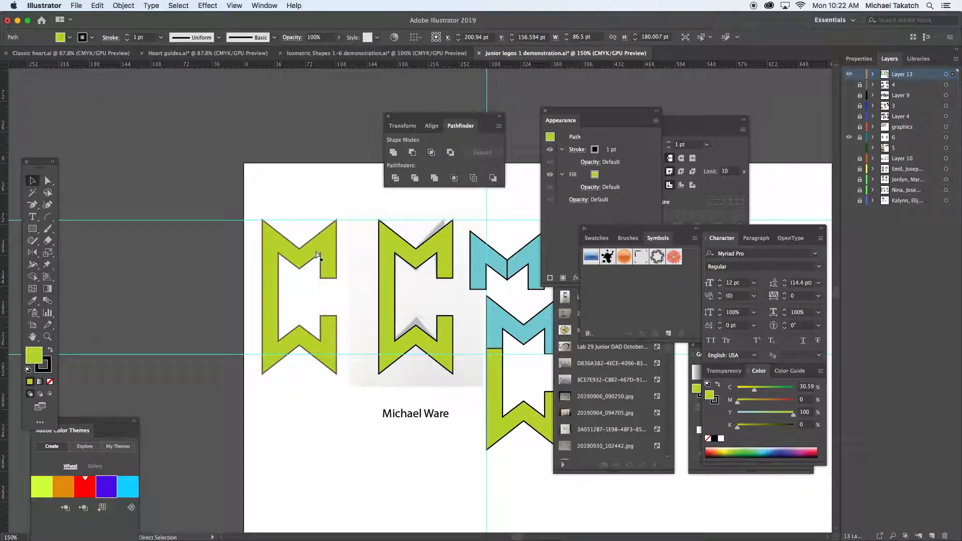
# Set the stroke weight of the united logo over the template to 5 pt.
pyautogui.press('super+plus')
pyautogui.press('super+plus')
pyautogui.moveTo(350, 239); pyautogui.dragTo(293, 265)
pyautogui.press('v')
pyautogui.click(50, 366)
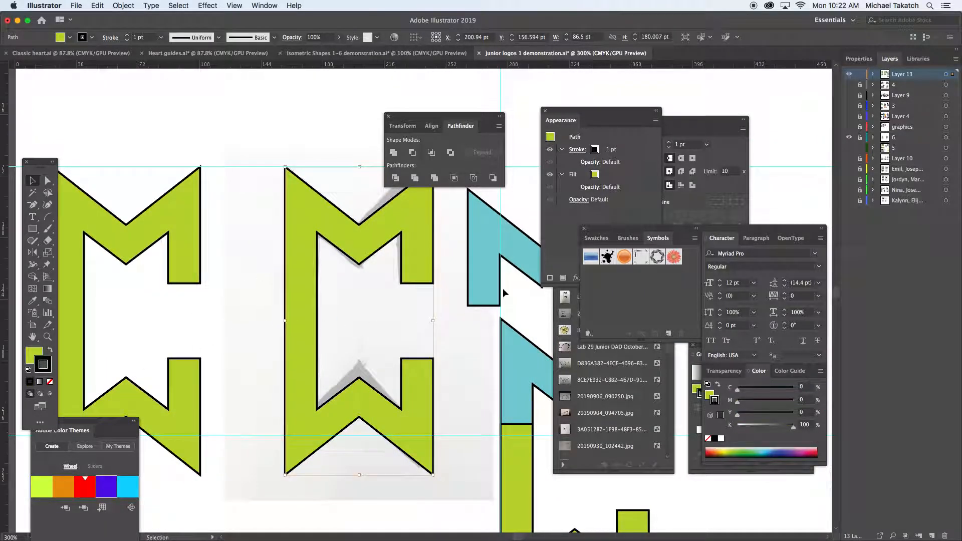
pyautogui.click(695, 124)
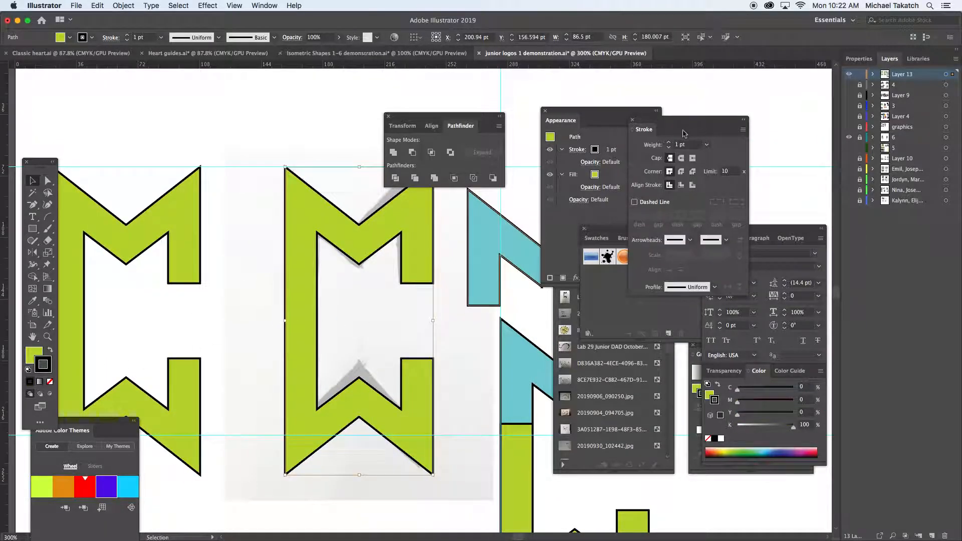
pyautogui.click(668, 143)
pyautogui.click(668, 143)
pyautogui.click(668, 143)
pyautogui.click(668, 143)
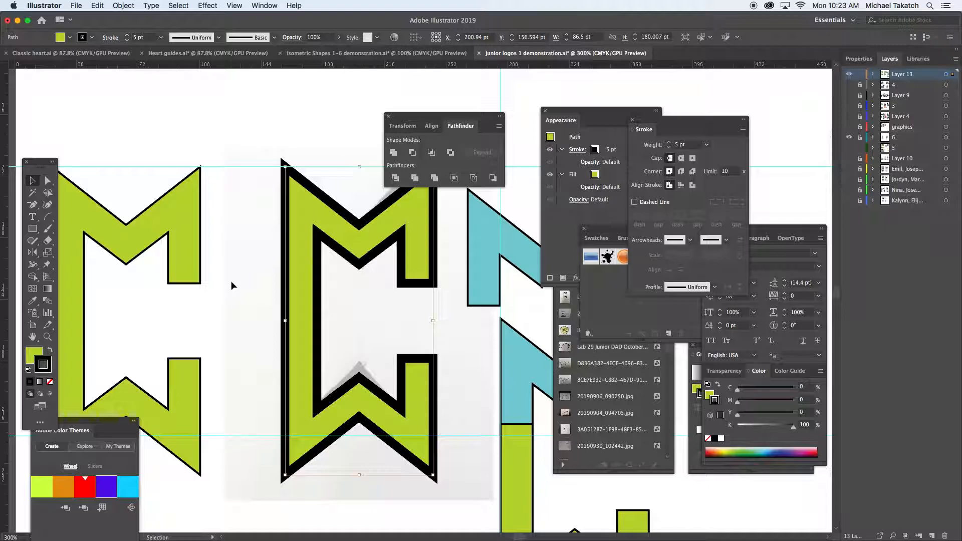
# Select both green logos, move them up and left off the template, and place a duplicate pair below, centred at X 0 pt, Y 283.5 pt.
pyautogui.press('super+minus')
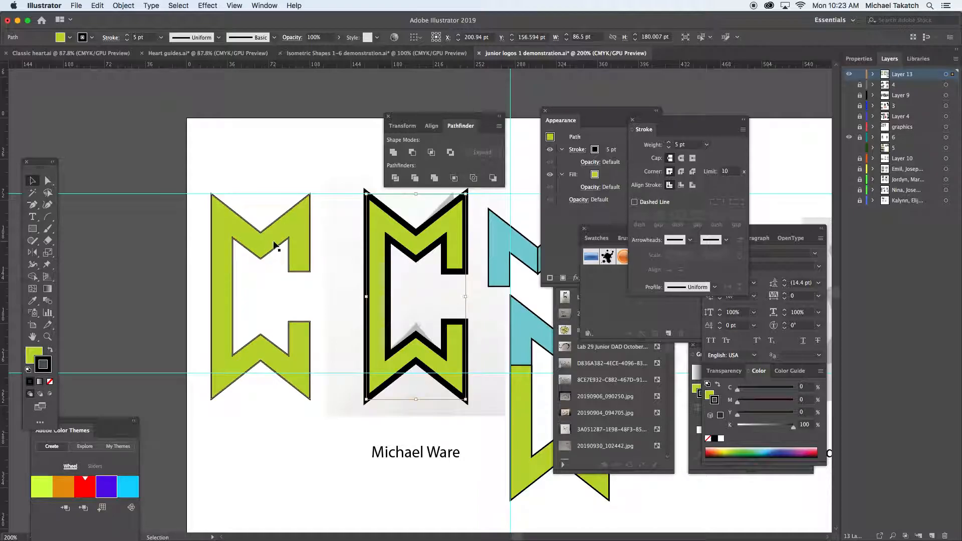
pyautogui.keyDown('shift'); pyautogui.click(307, 245); pyautogui.keyUp('shift')
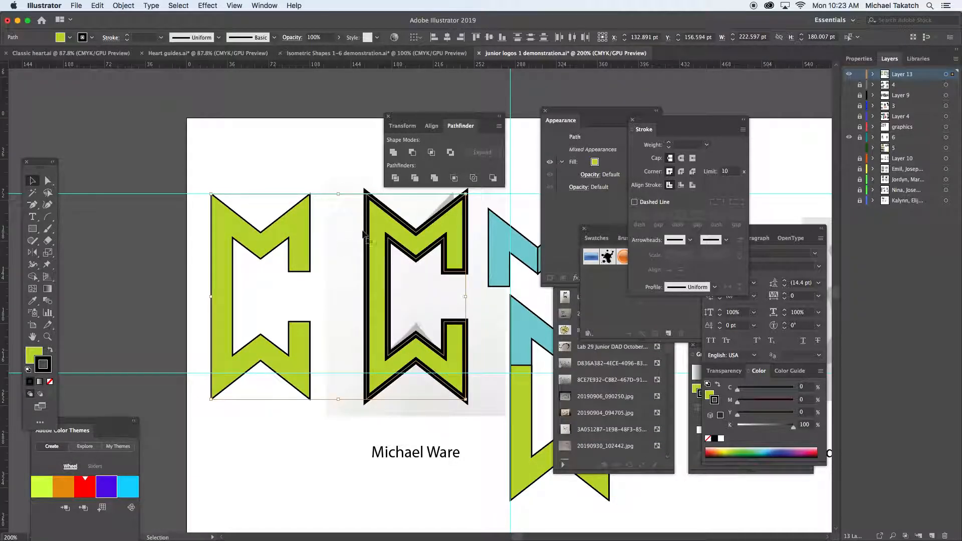
pyautogui.moveTo(351, 212); pyautogui.dragTo(230, 365)
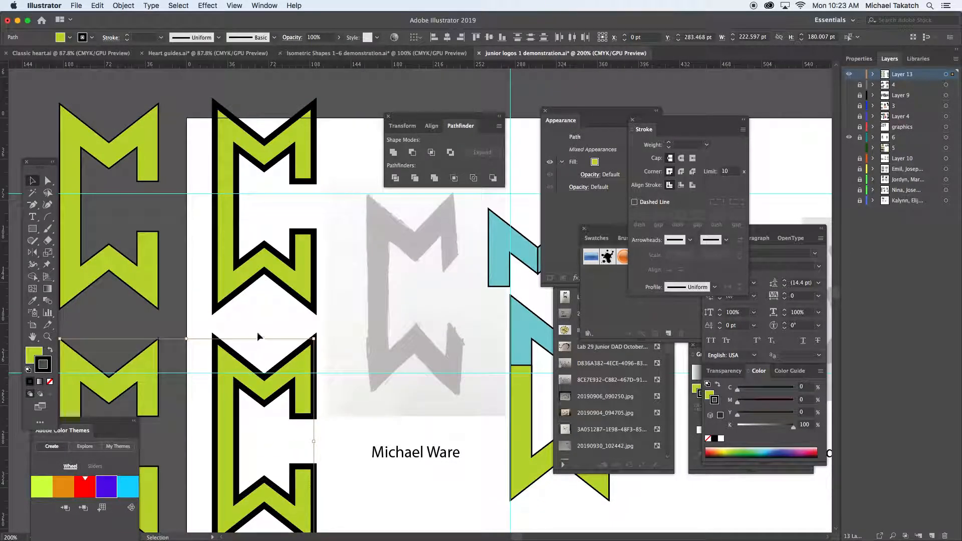
# Apply Width Profile 2 to the 5 pt stroke of the lower duplicate logo on the artboard.
pyautogui.scroll(-5, 257, 333)
pyautogui.click(235, 280)
pyautogui.click(272, 275)
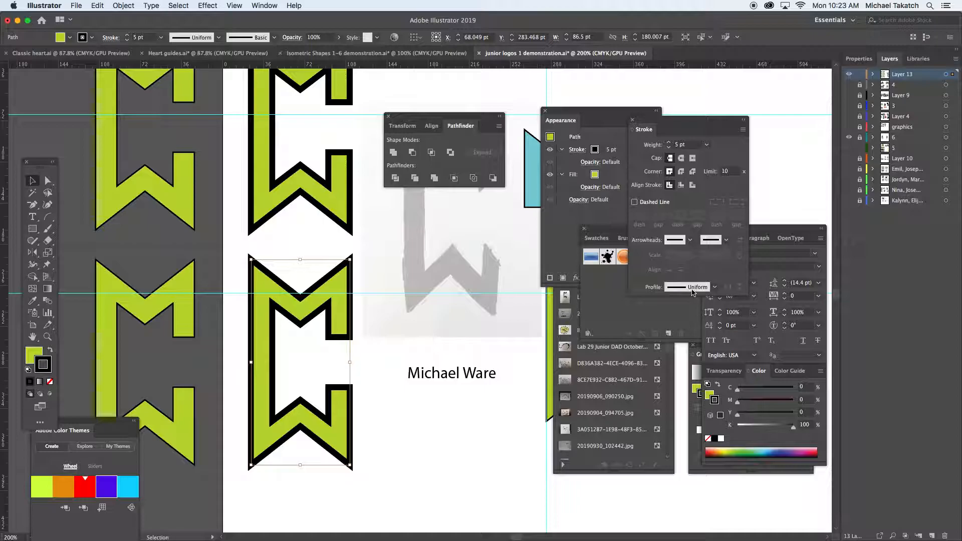
pyautogui.click(692, 288)
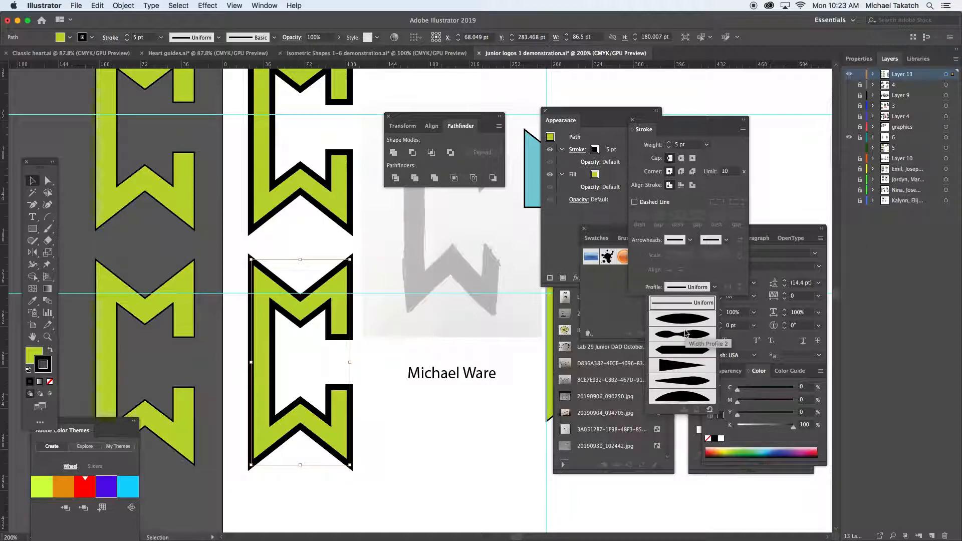
pyautogui.click(685, 333)
pyautogui.click(379, 486)
pyautogui.press('super+z')
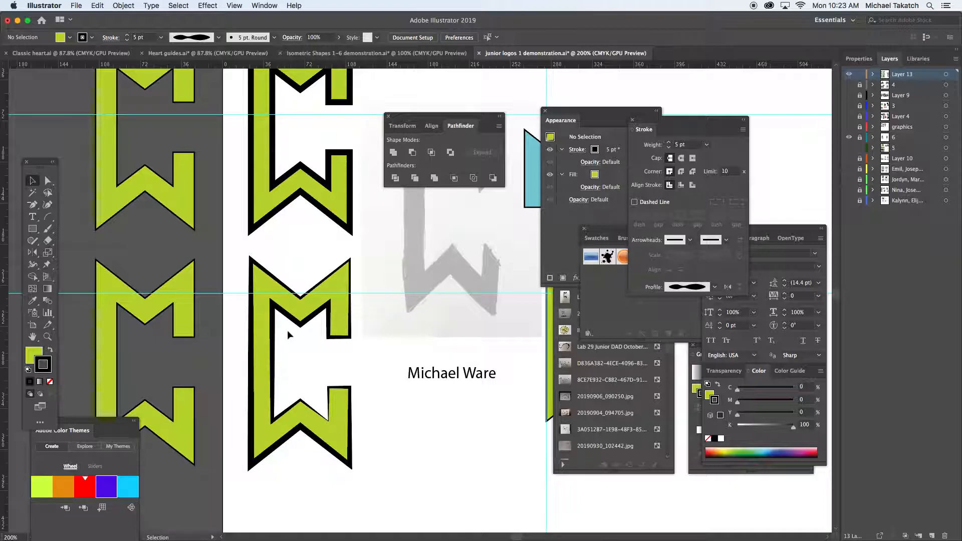
# Recolour the lower logo on the artboard with an orange-red stroke (M 83.53, Y 98.04) and a blue fill (C 86.67, M 76.08).
pyautogui.click(264, 289)
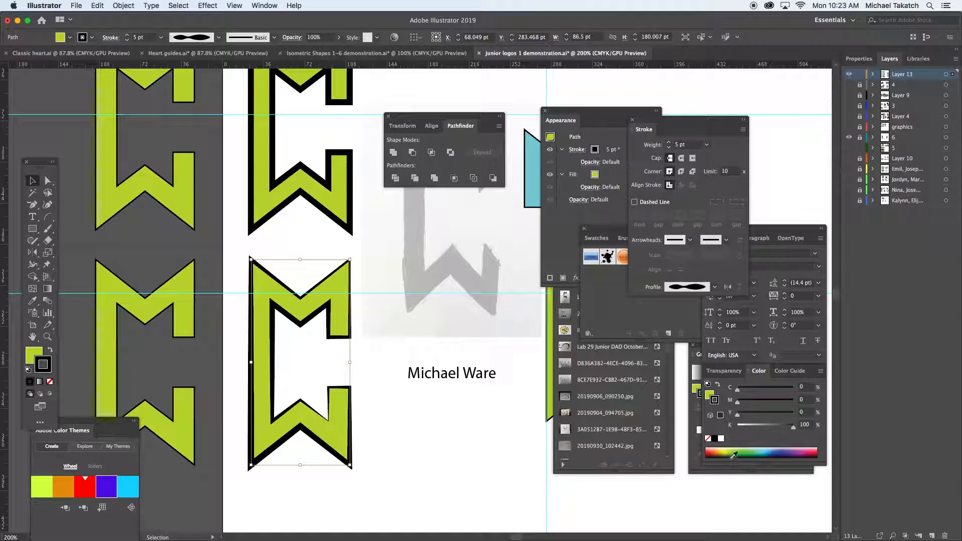
pyautogui.click(711, 451)
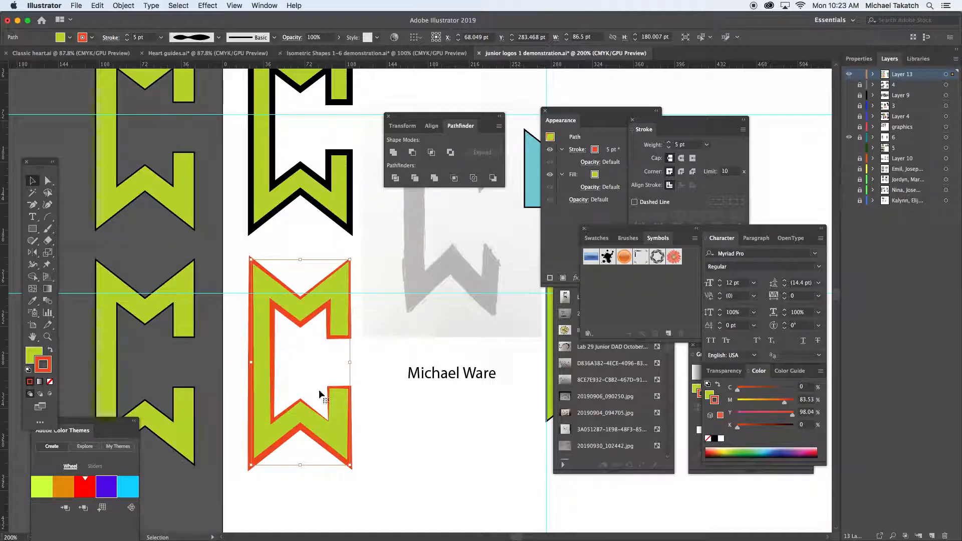
pyautogui.click(32, 354)
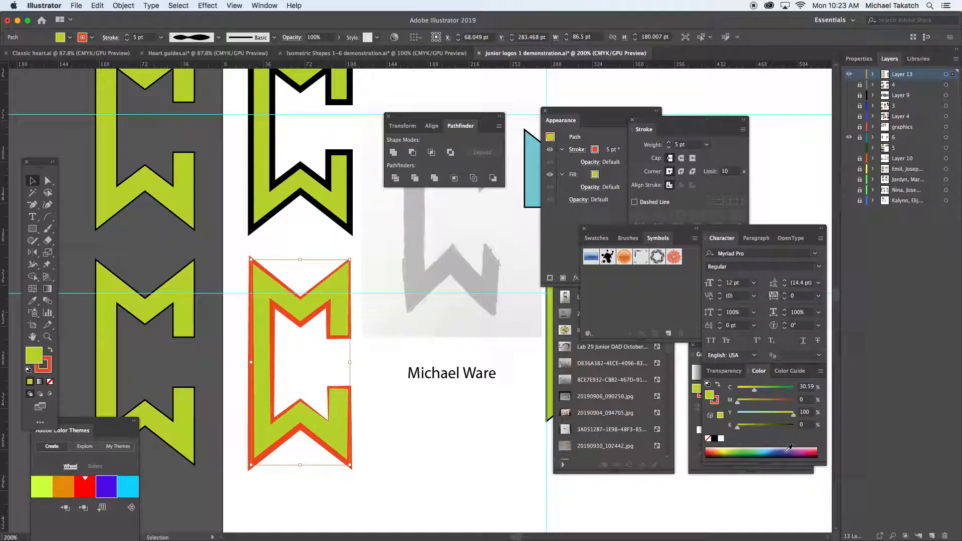
pyautogui.click(779, 451)
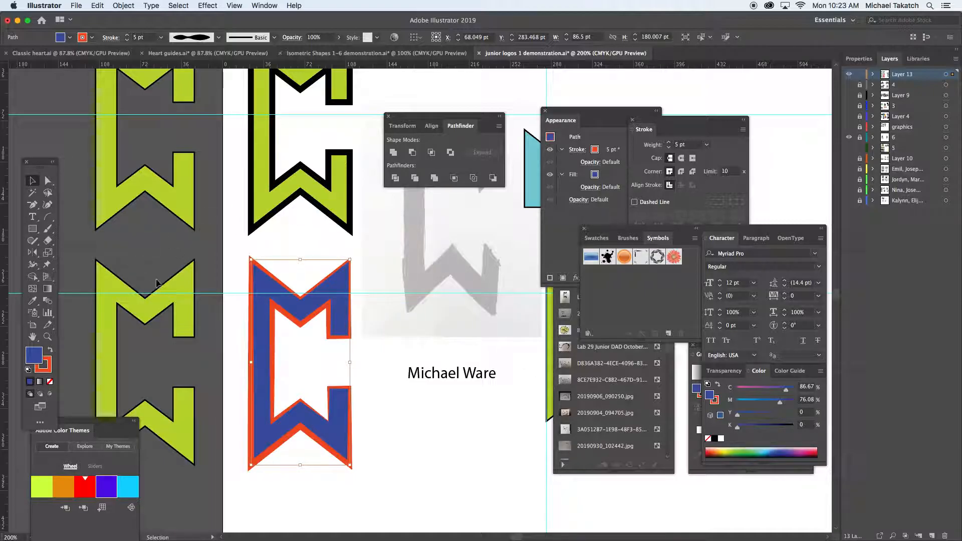
# Fill the lower green logo beside the artboard with the pink New Gradient Swatch 1, moving the panels that cover the gradient settings.
pyautogui.click(175, 285)
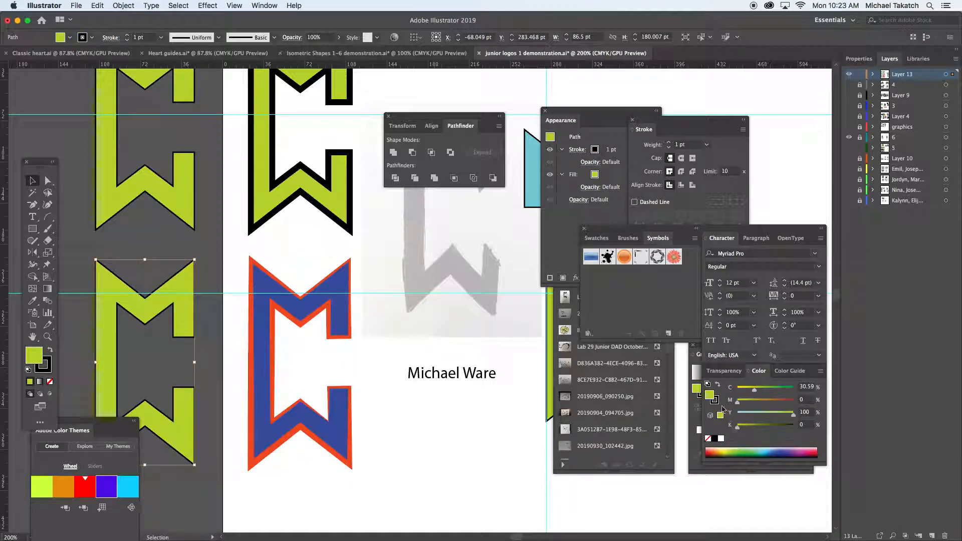
pyautogui.moveTo(735, 228); pyautogui.dragTo(789, 160)
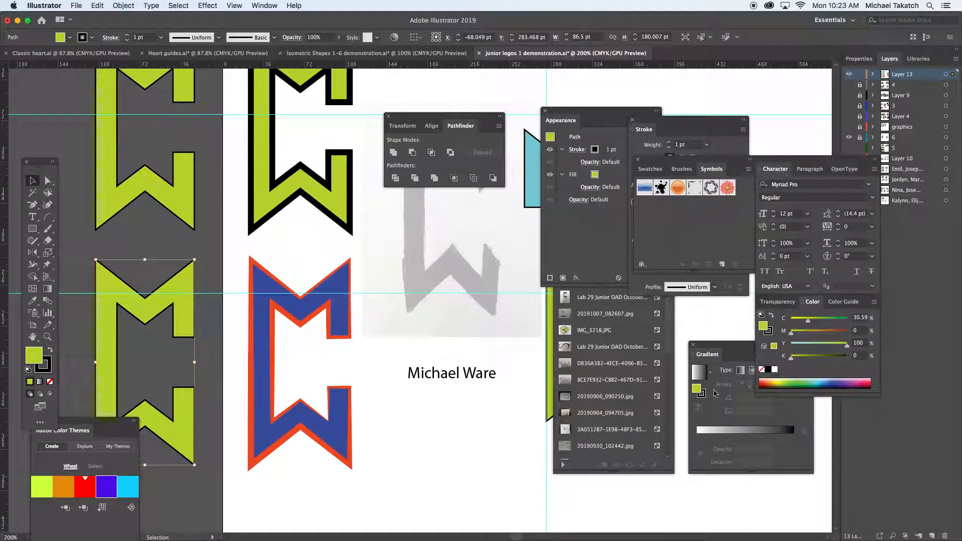
pyautogui.click(704, 374)
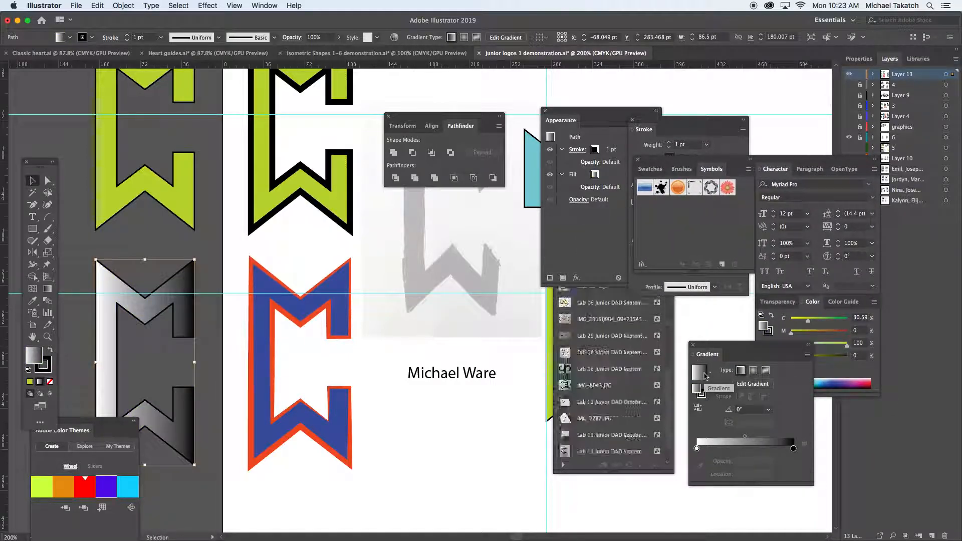
pyautogui.click(711, 373)
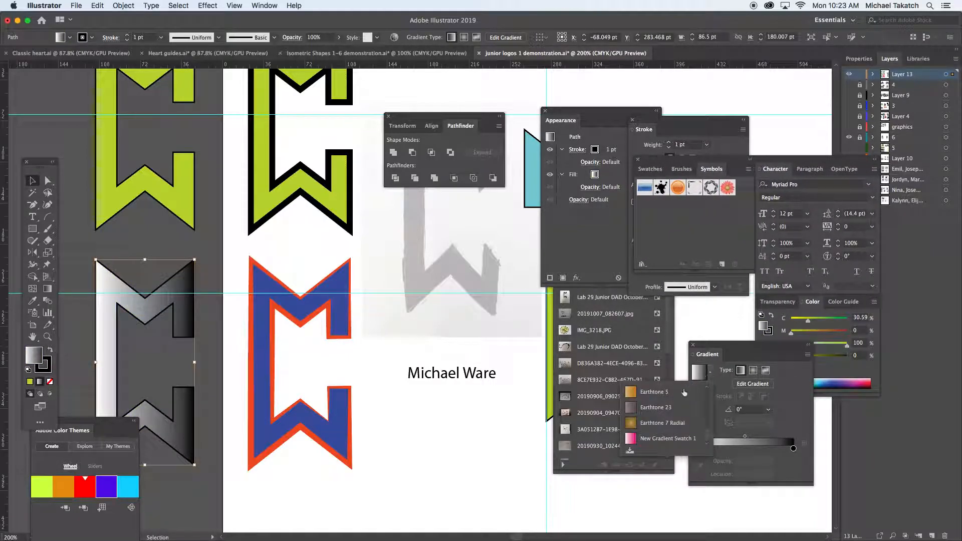
pyautogui.click(661, 439)
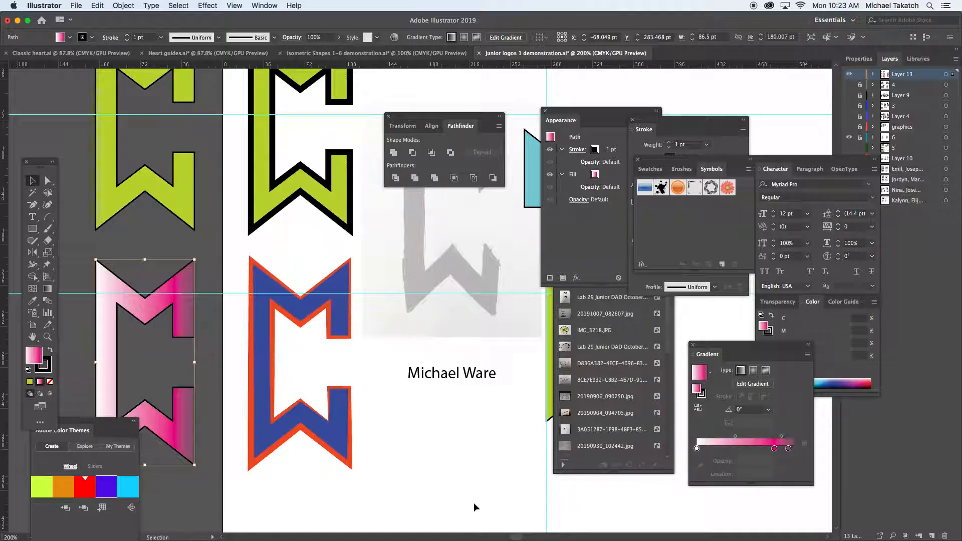
pyautogui.click(413, 456)
# Set the fill of the left half of the upper turquoise M to dark teal 094B4C.
pyautogui.moveTo(465, 253); pyautogui.dragTo(280, 374)
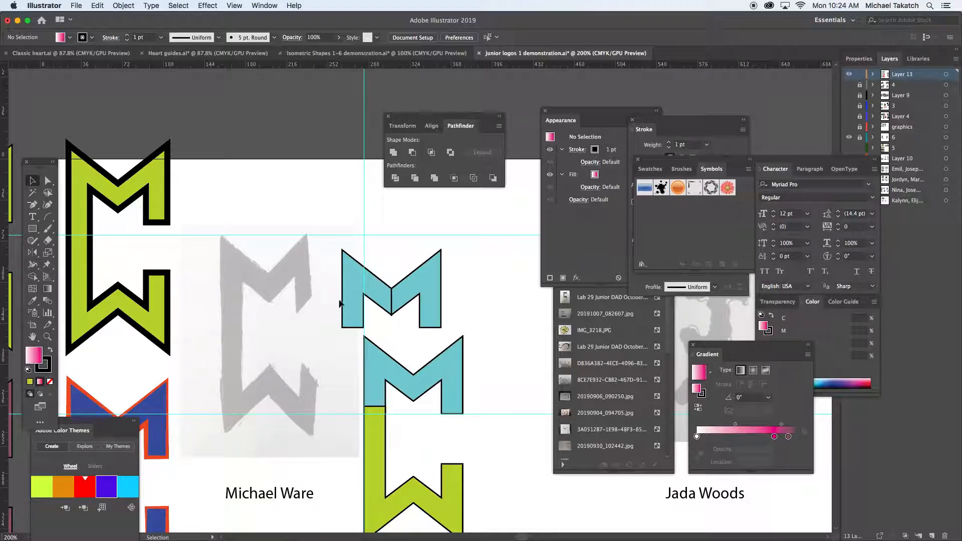
pyautogui.click(375, 282)
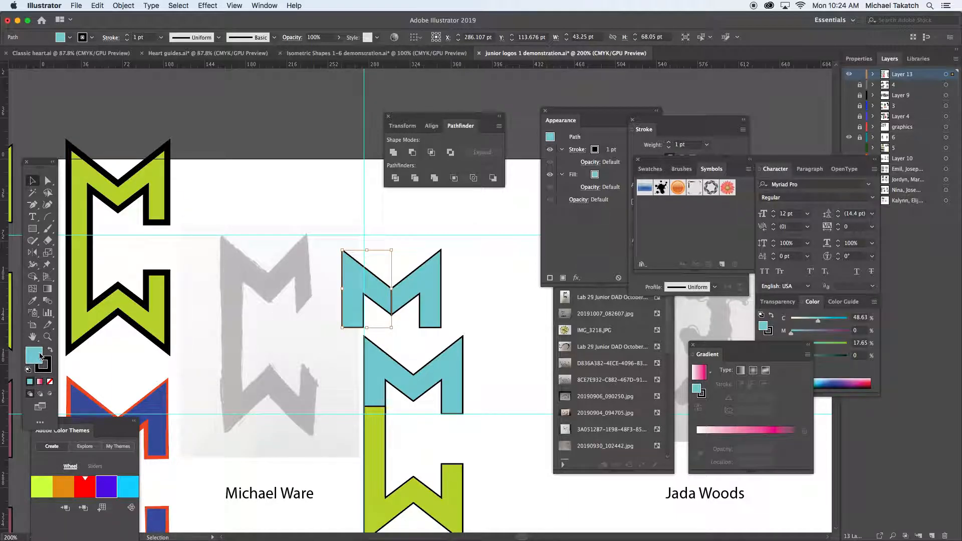
pyautogui.doubleClick(35, 355)
pyautogui.click(511, 199)
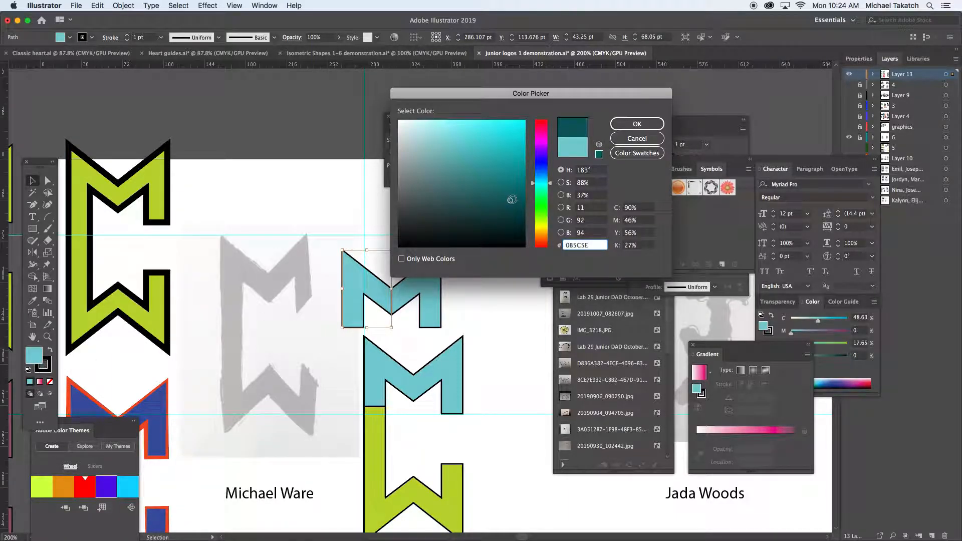
pyautogui.click(511, 209)
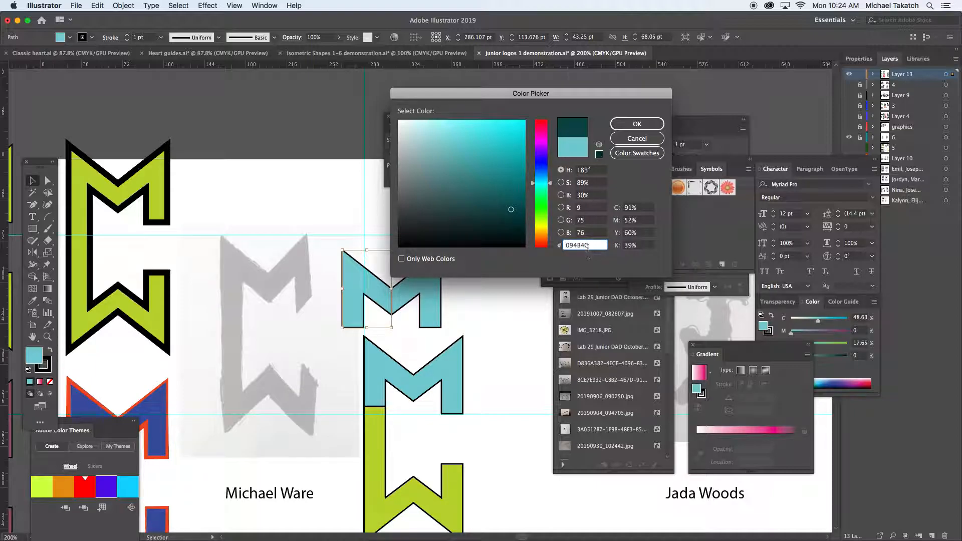
pyautogui.moveTo(589, 246); pyautogui.dragTo(559, 245)
pyautogui.click(637, 124)
# Select both halves of the two-tone M and place a duplicate directly above it, centred at X 307.732 pt, Y 35.749 pt.
pyautogui.moveTo(463, 271); pyautogui.dragTo(387, 300)
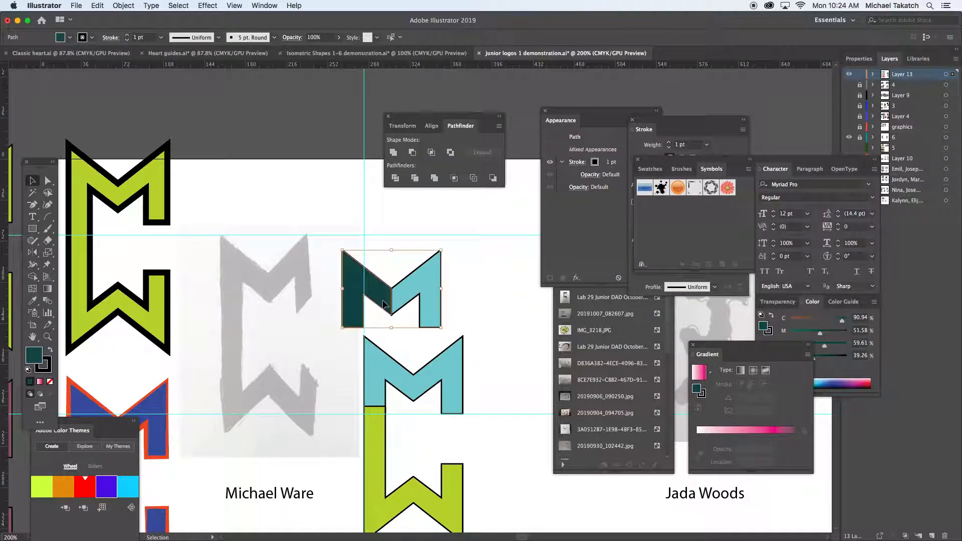
pyautogui.press('super+minus')
pyautogui.press('super+equal')
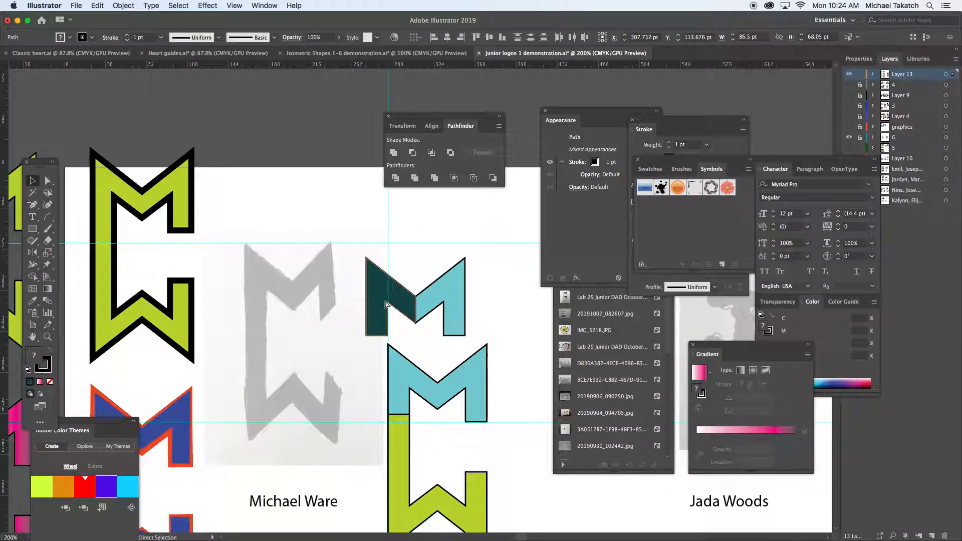
pyautogui.press('super+equal')
pyautogui.press('super+equal')
pyautogui.press('v')
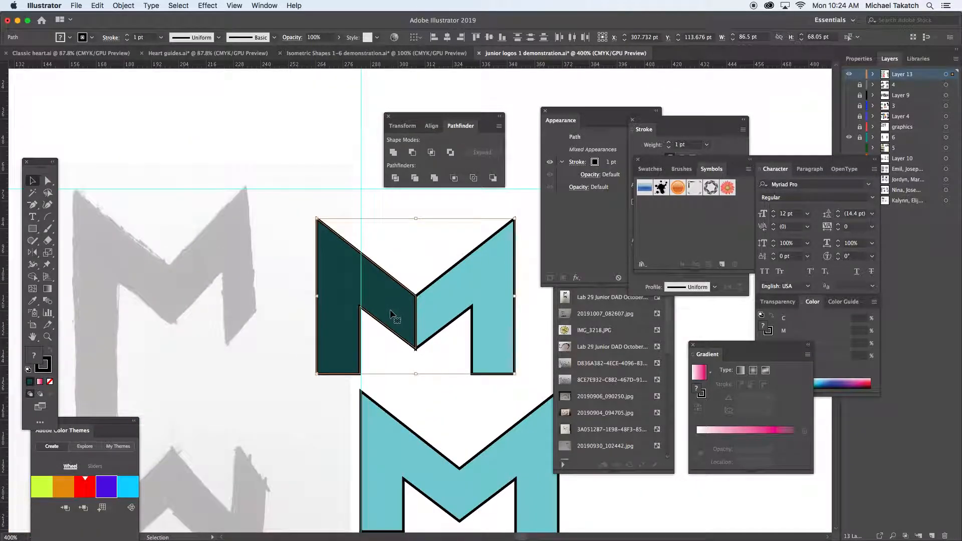
pyautogui.moveTo(395, 315); pyautogui.dragTo(449, 133)
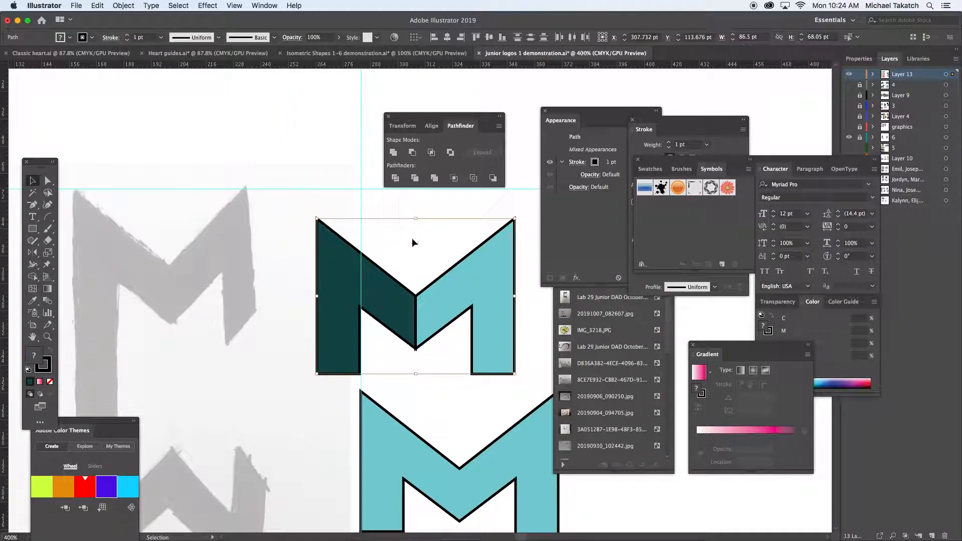
pyautogui.hscroll(6, 358, 268)
pyautogui.scroll(3, 358, 268)
pyautogui.moveTo(296, 361); pyautogui.dragTo(299, 183)
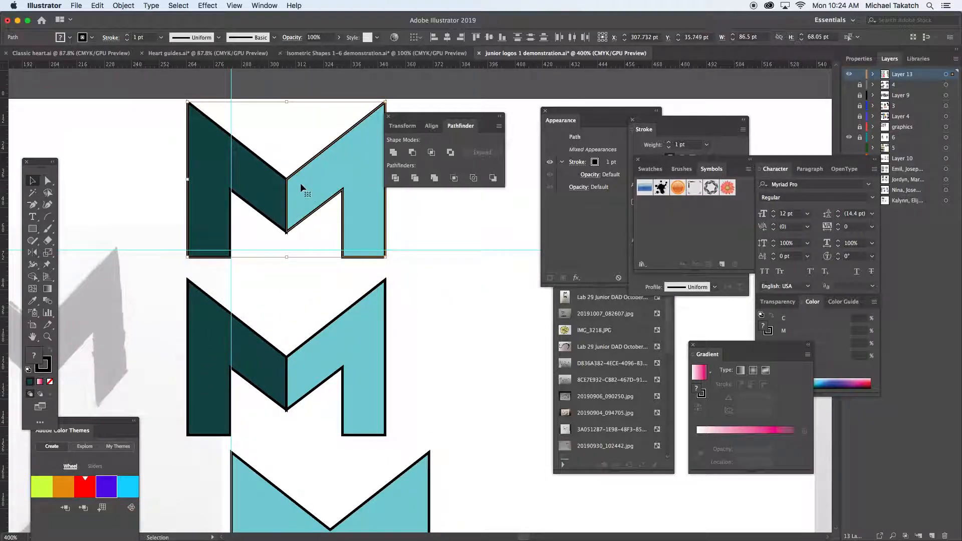
# Try removing the fill from both halves of the duplicated M and undo it.
pyautogui.click(50, 369)
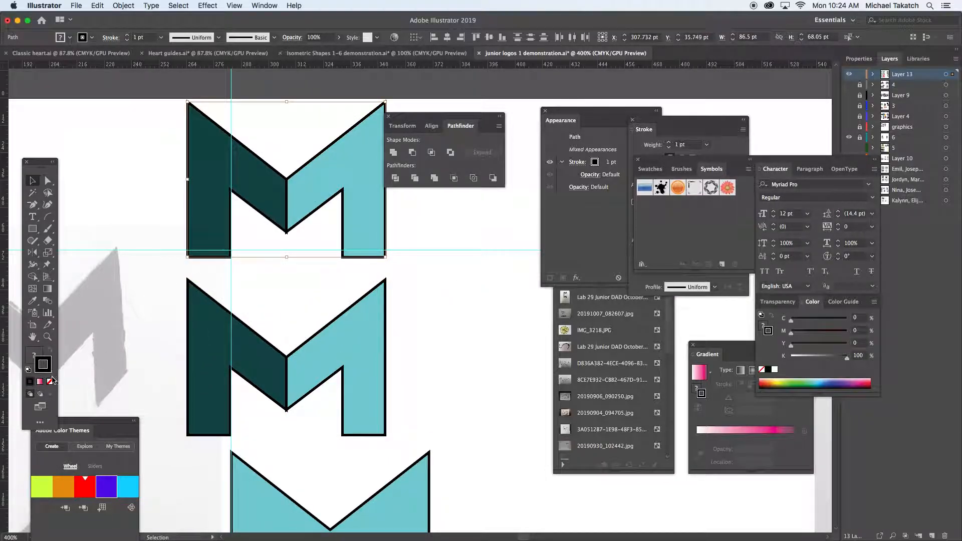
pyautogui.click(33, 358)
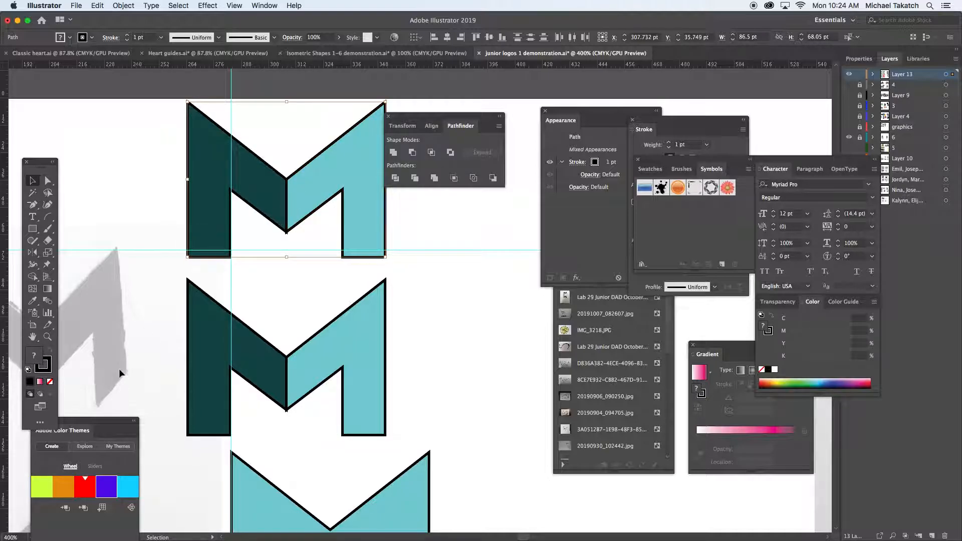
pyautogui.click(50, 382)
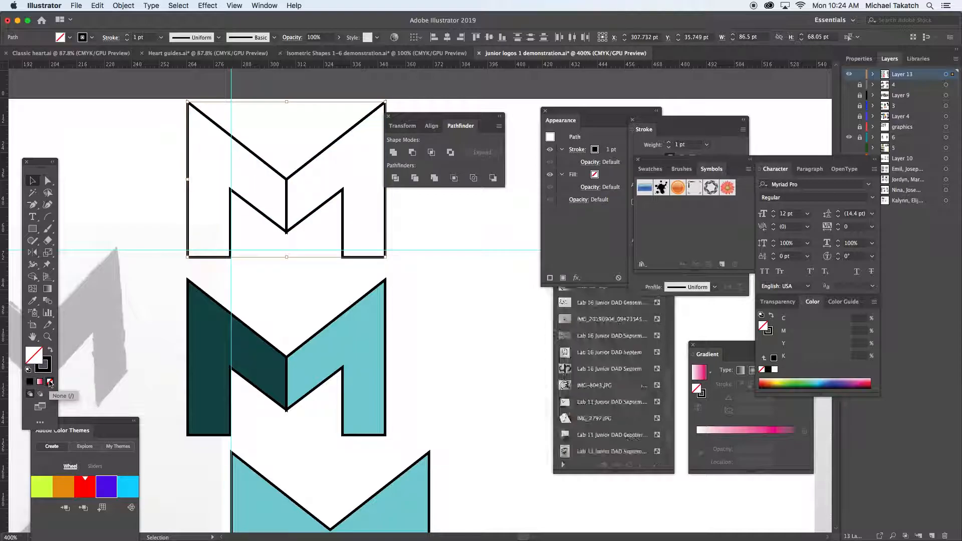
pyautogui.press('cmd+z')
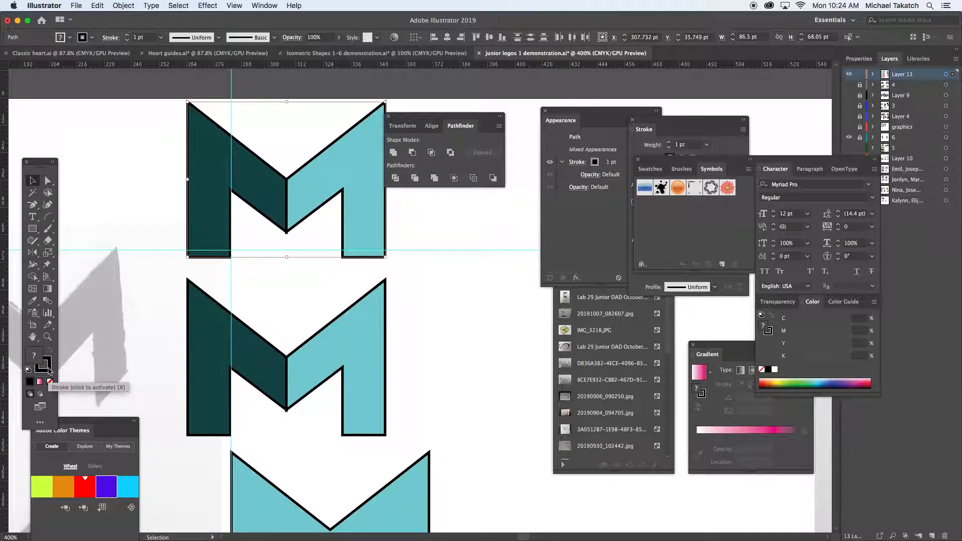
# Remove the stroke from both halves of the topmost two-tone M and deselect it.
pyautogui.click(47, 368)
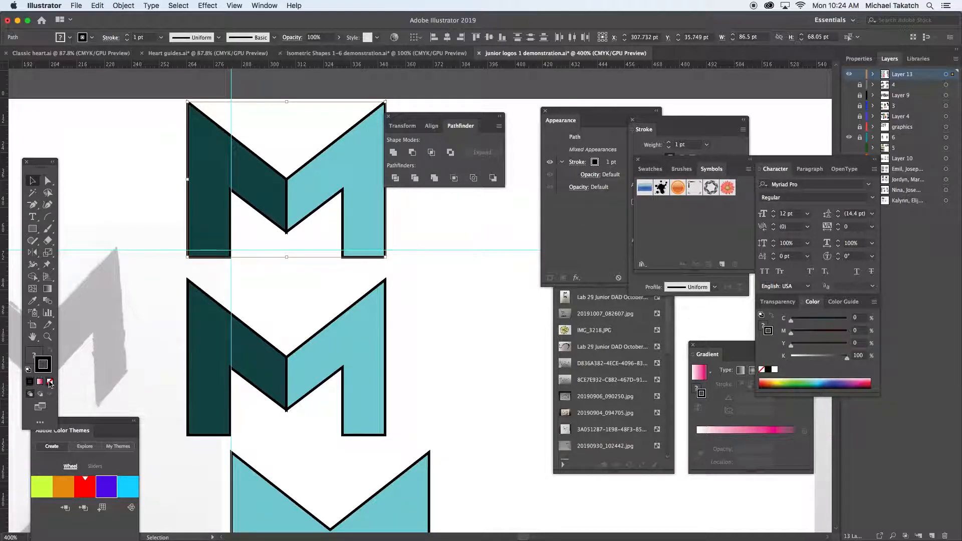
pyautogui.click(50, 382)
pyautogui.click(133, 184)
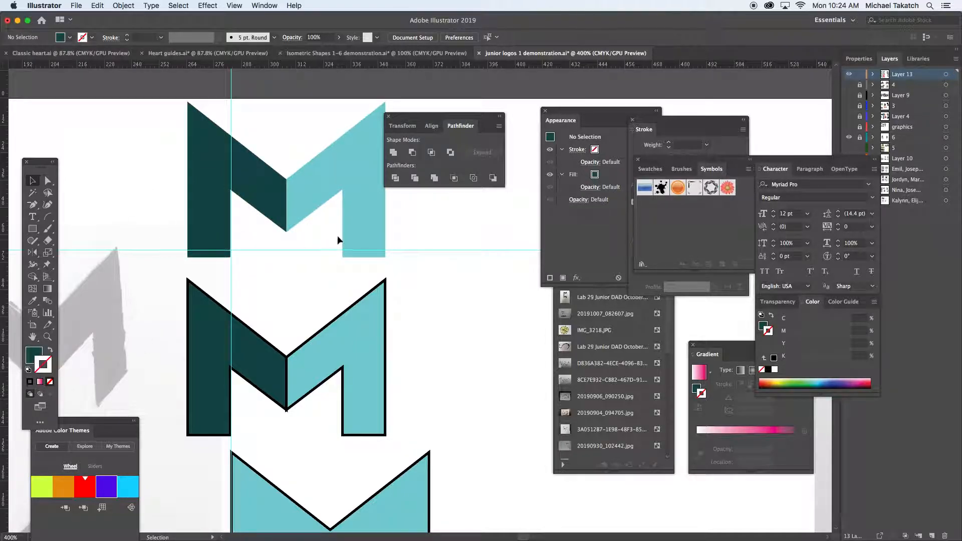
# Hide the guides and view the artwork briefly without the panels.
pyautogui.press('super+semicolon')
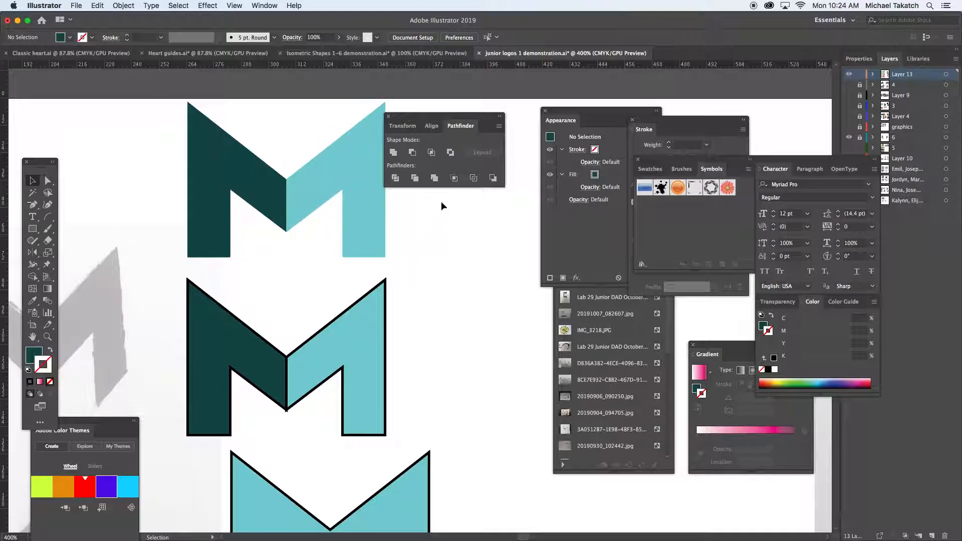
pyautogui.press('Tab')
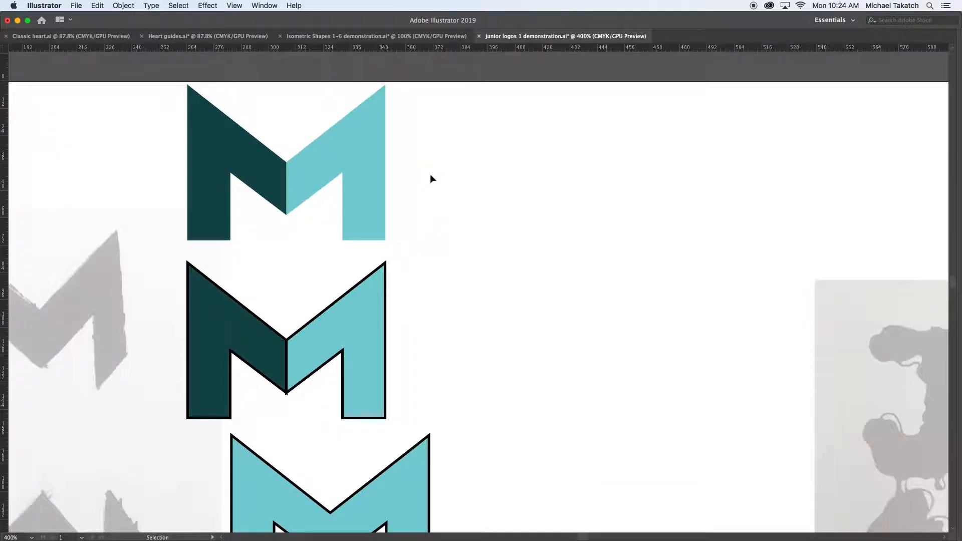
pyautogui.press('Tab')
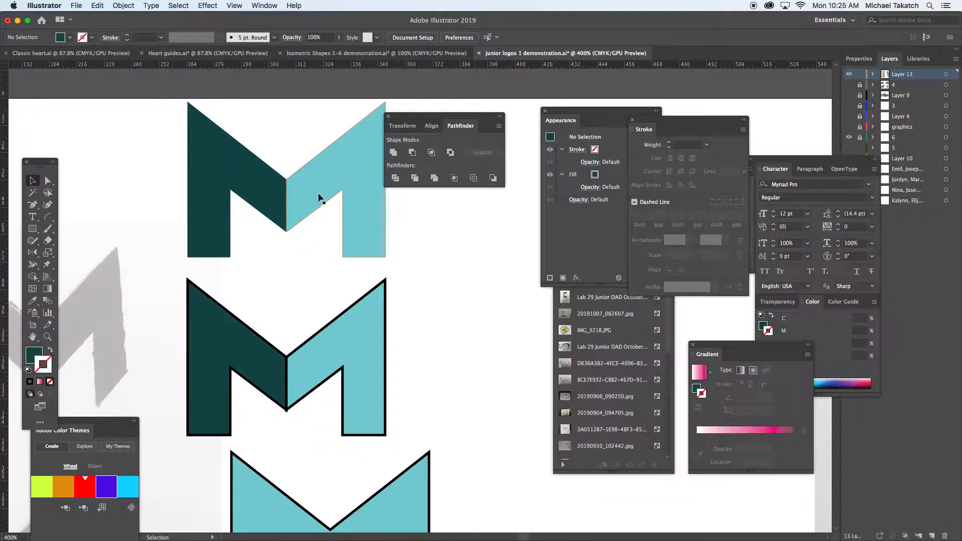
# Duplicate both halves of the strokeless two-tone M to its right, centred at X 408.927 pt, Y 35.749 pt.
pyautogui.moveTo(383, 198); pyautogui.dragTo(282, 238)
pyautogui.press('v')
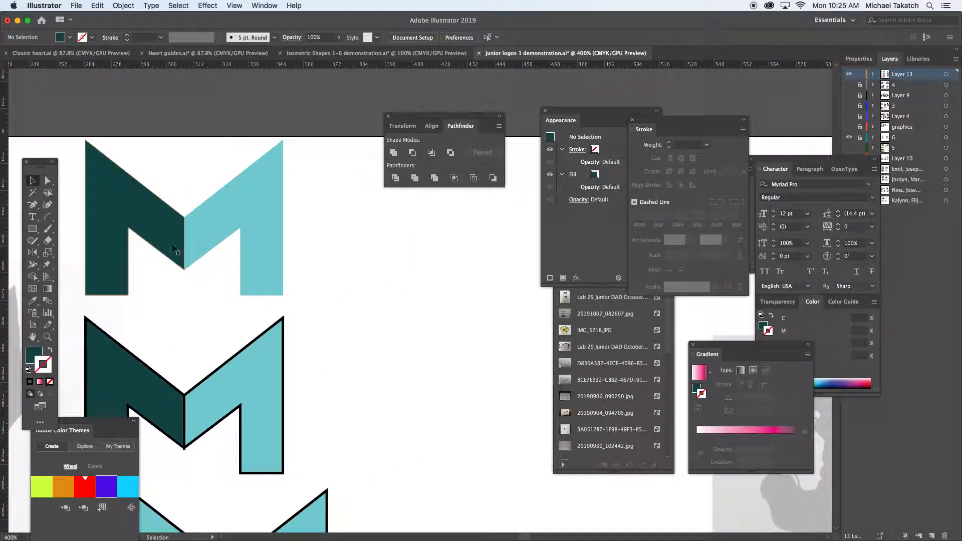
pyautogui.click(177, 244)
pyautogui.moveTo(177, 244); pyautogui.dragTo(401, 239)
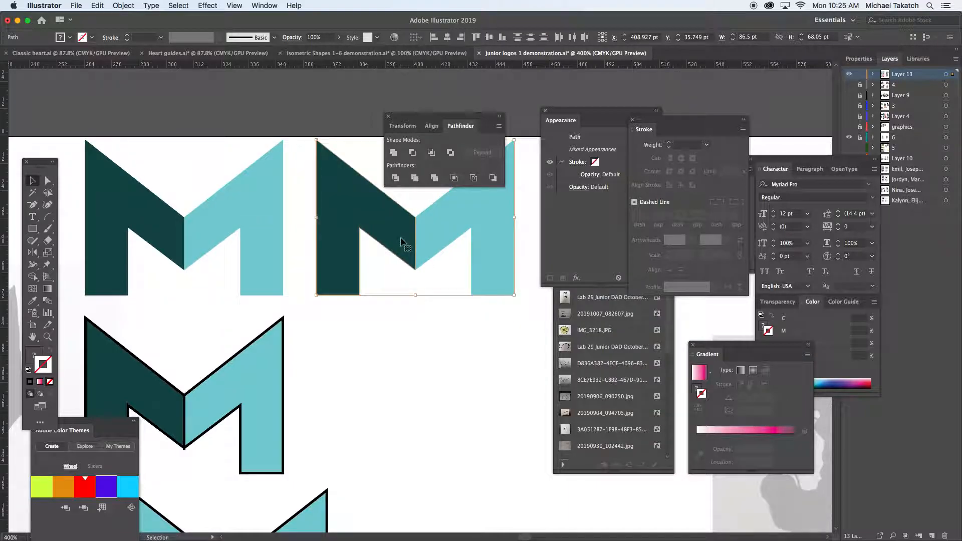
pyautogui.click(411, 327)
# Fill the dark left half of the duplicated M with the Earthtone 28 gradient, remove its stroke and deselect it.
pyautogui.click(376, 224)
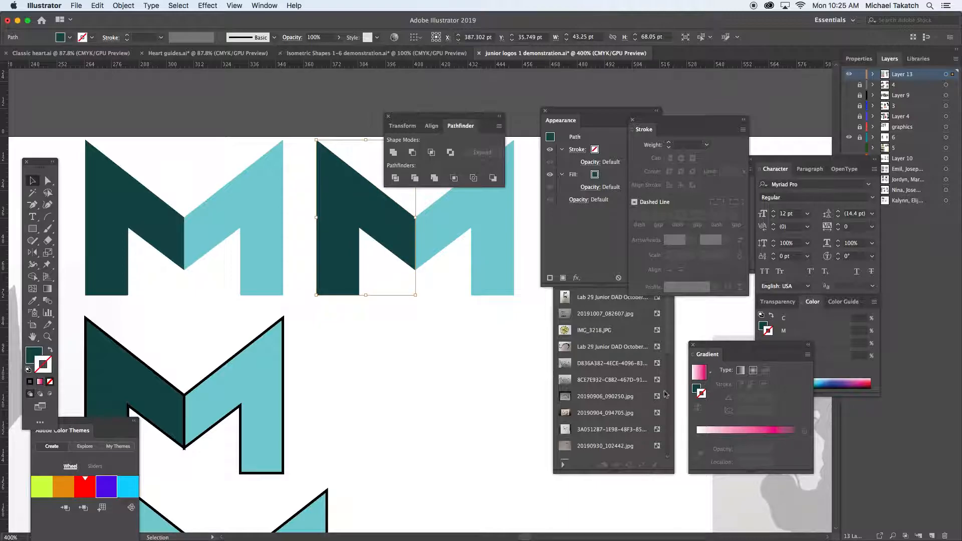
pyautogui.click(709, 372)
pyautogui.moveTo(707, 435); pyautogui.dragTo(706, 423)
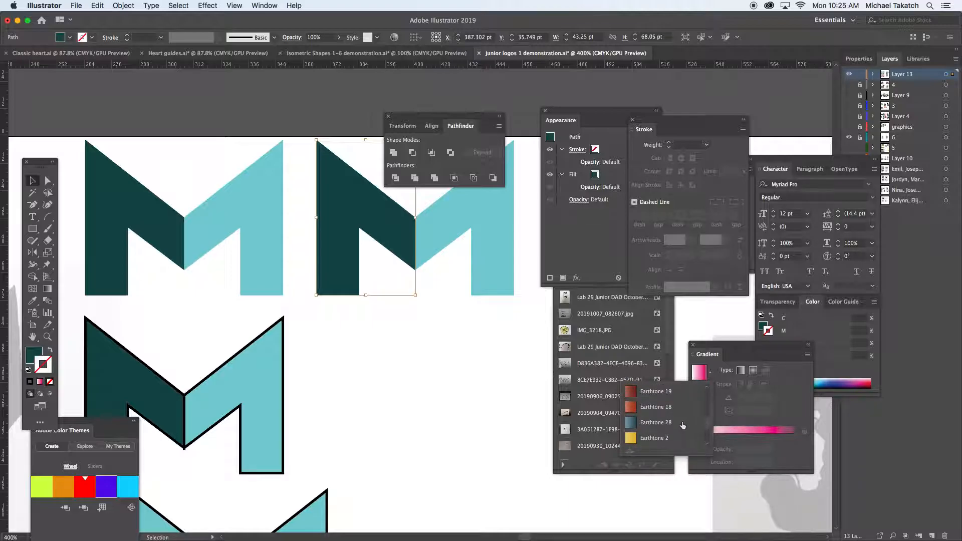
pyautogui.click(683, 423)
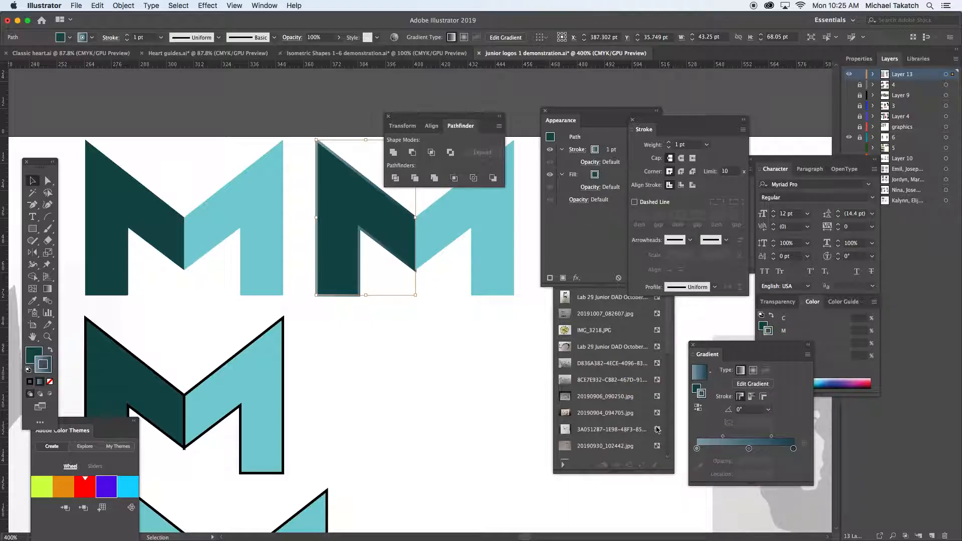
pyautogui.hotkey('shift', 'x')
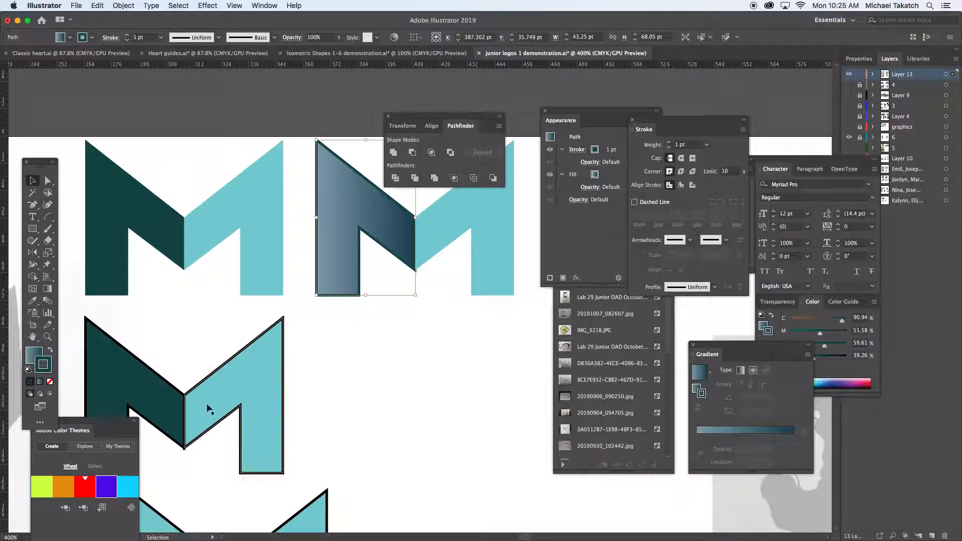
pyautogui.click(50, 382)
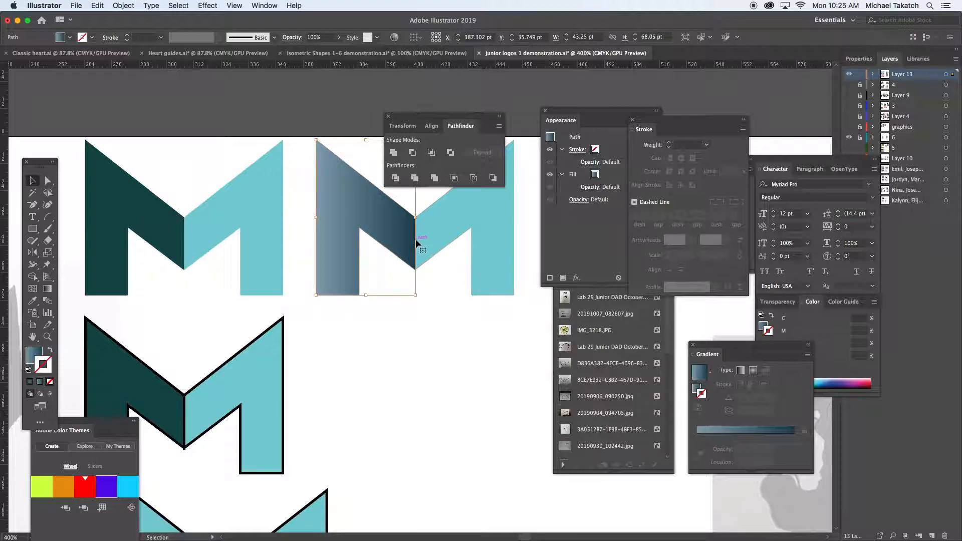
pyautogui.moveTo(414, 243); pyautogui.dragTo(389, 318)
pyautogui.click(349, 179)
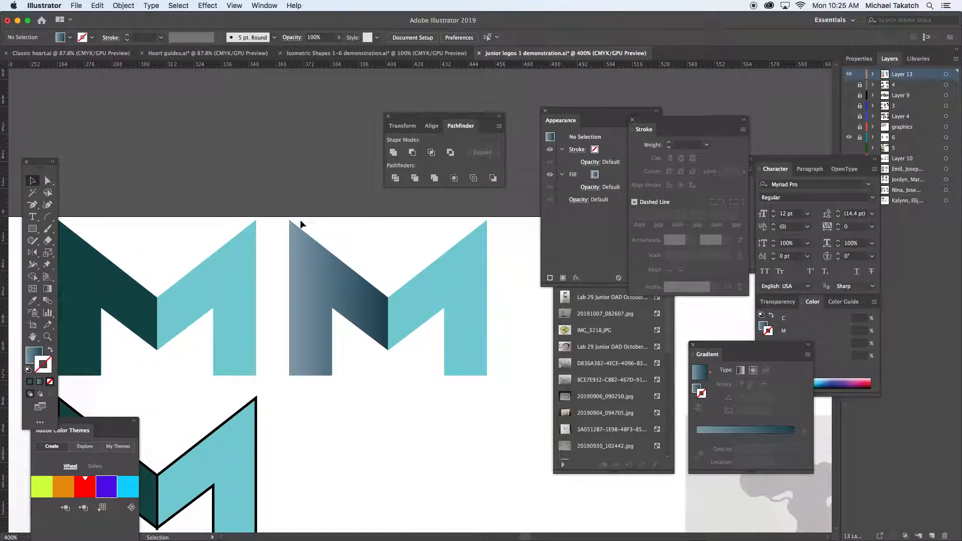
# Move the gradient's light stop to 22.13%, its middle stop to 71.58% and its dark end stop slightly inward.
pyautogui.click(47, 289)
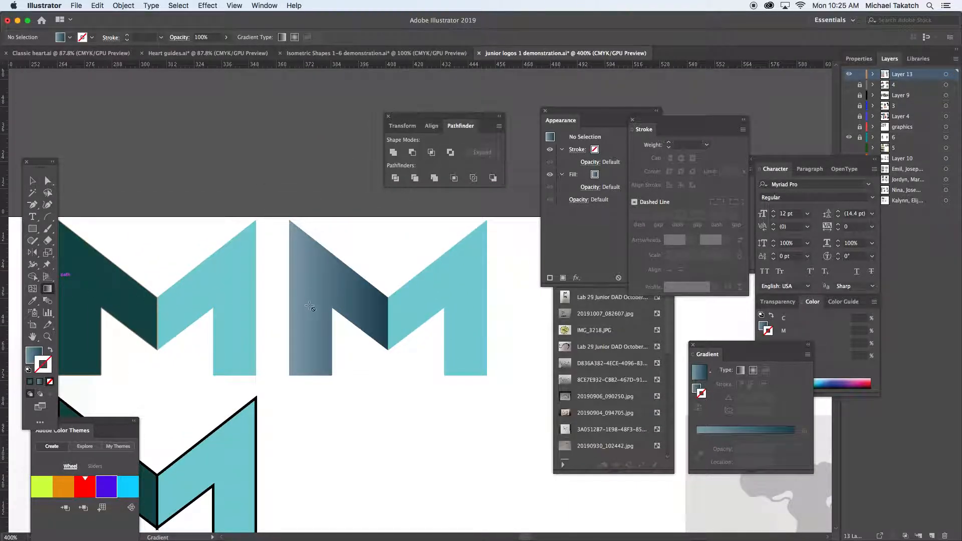
pyautogui.click(334, 298)
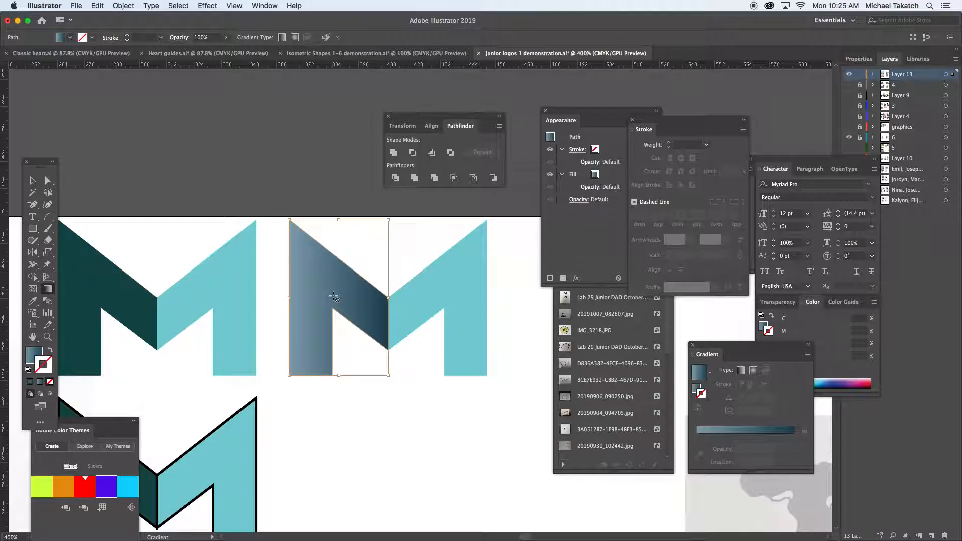
pyautogui.press('x')
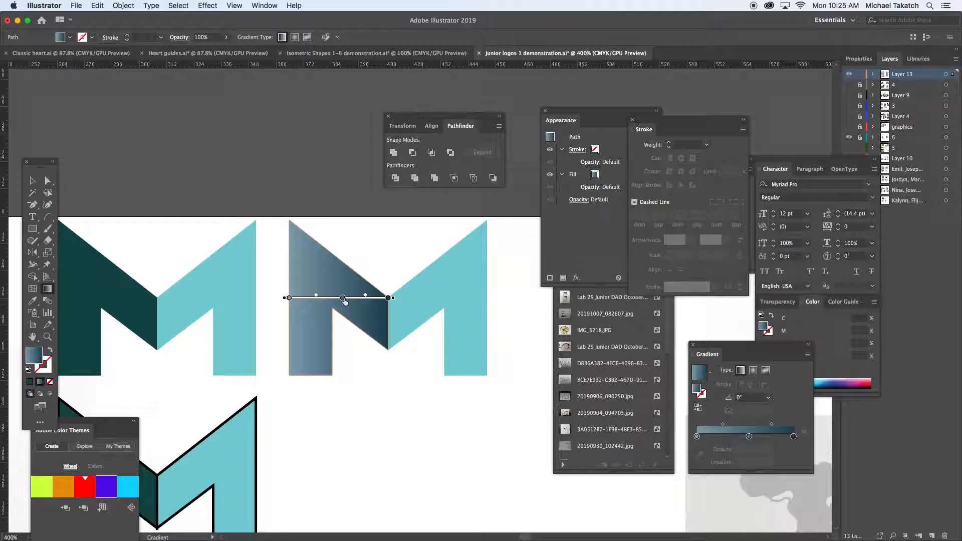
pyautogui.moveTo(389, 298); pyautogui.dragTo(380, 297)
pyautogui.moveTo(290, 298); pyautogui.dragTo(359, 297)
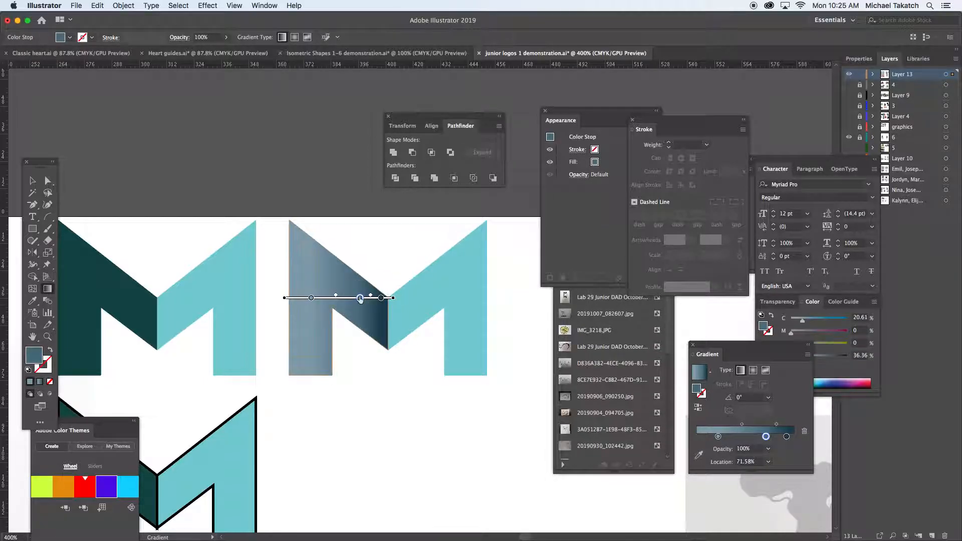
# Lighten the gradient's light stop by setting its black value to 16%, and deselect the M.
pyautogui.doubleClick(311, 298)
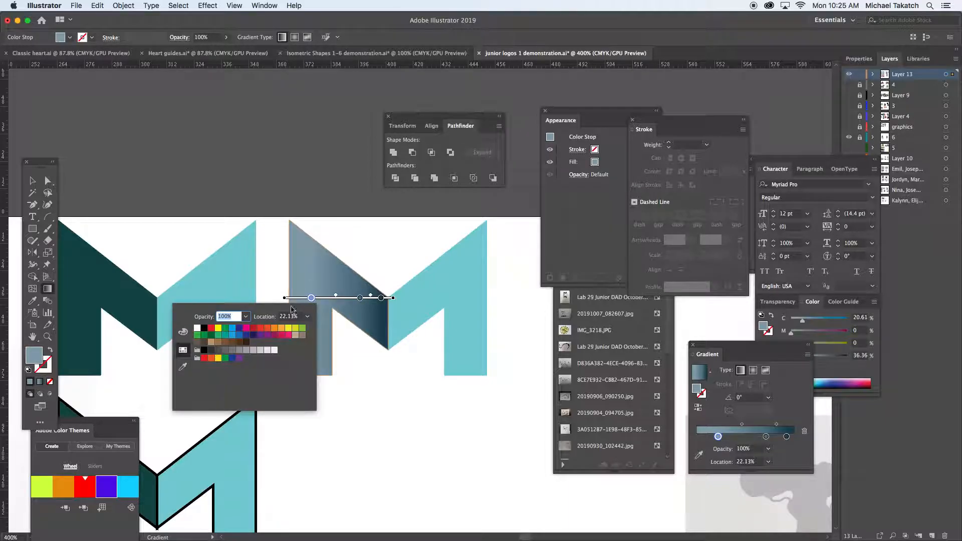
pyautogui.click(184, 333)
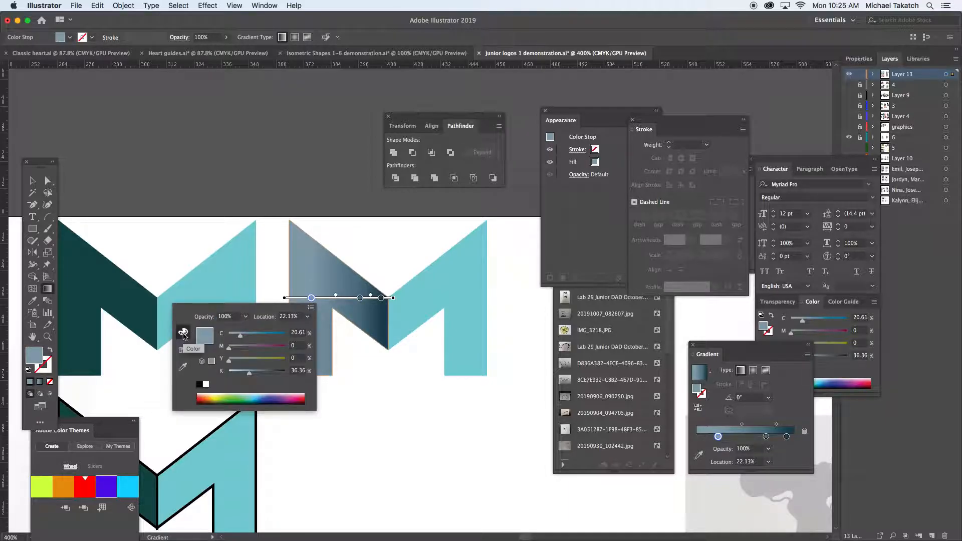
pyautogui.click(238, 374)
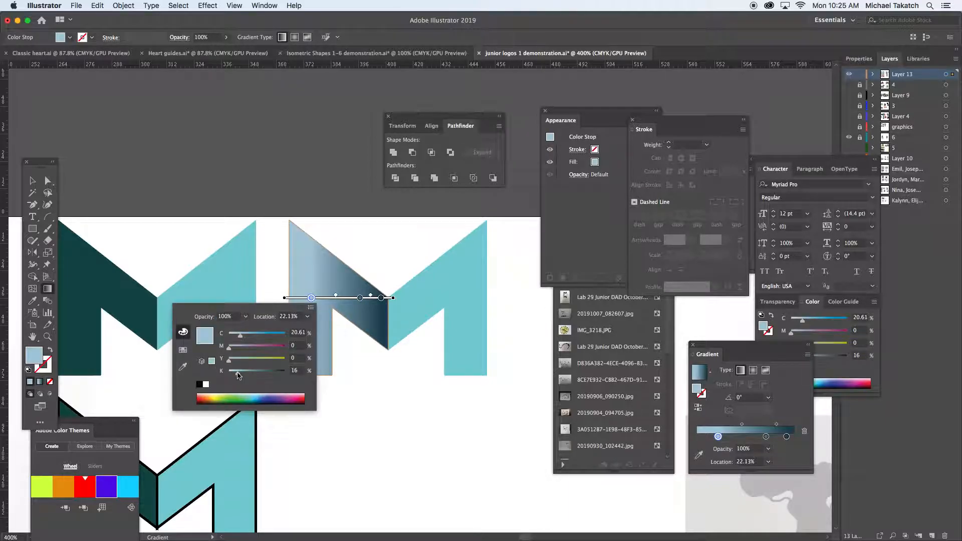
pyautogui.click(293, 245)
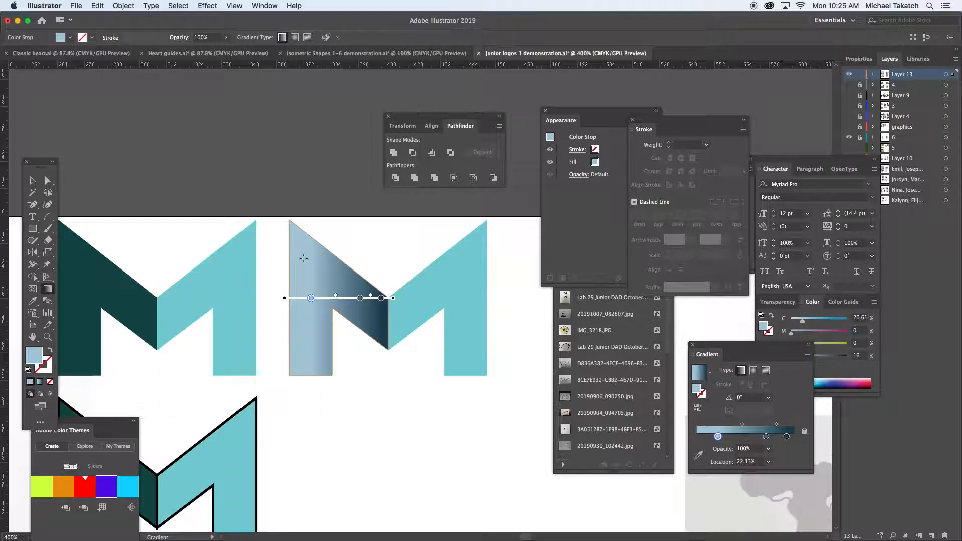
pyautogui.click(33, 181)
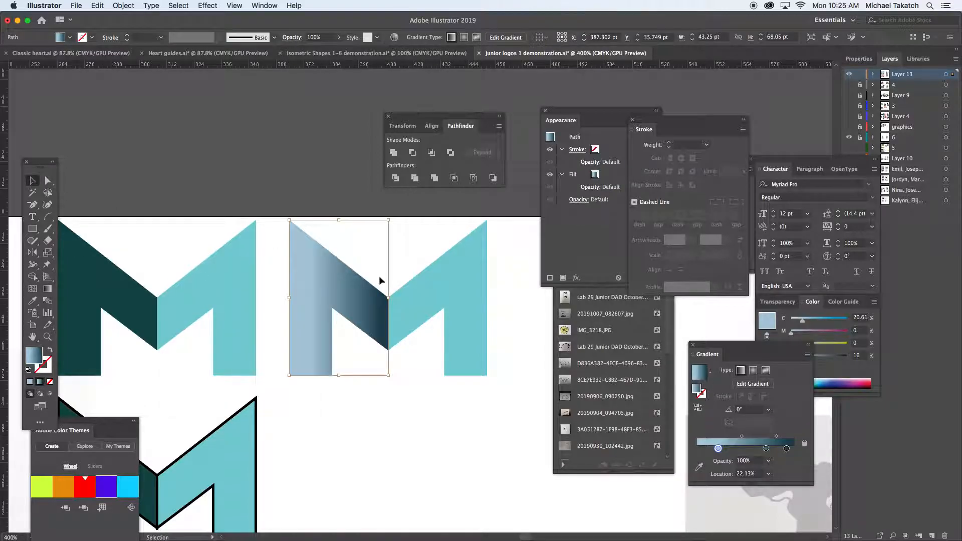
pyautogui.click(400, 408)
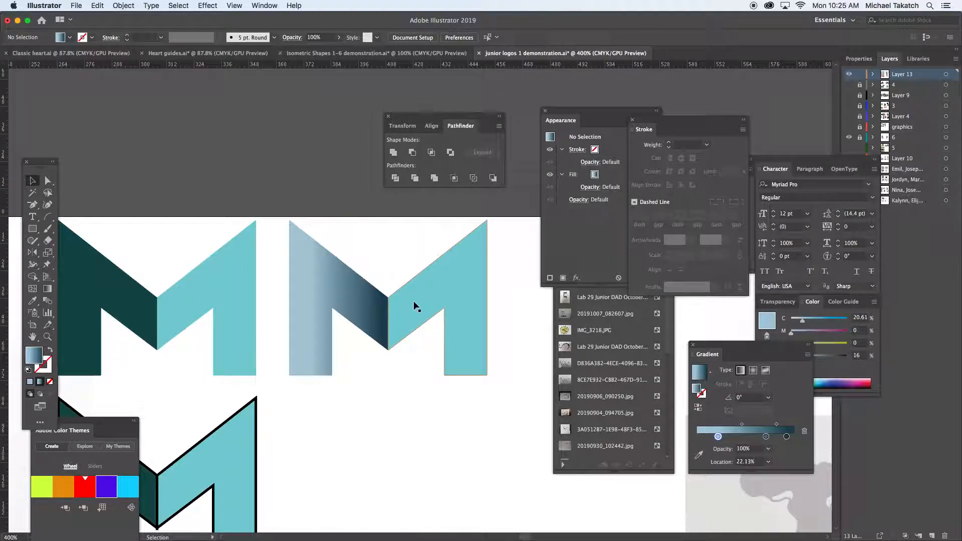
# Hide the panels and rulers and show the artwork in full screen mode without the menu bar.
pyautogui.press('a')
pyautogui.press('super+minus')
pyautogui.press('super+minus')
pyautogui.press('v')
pyautogui.press('Tab')
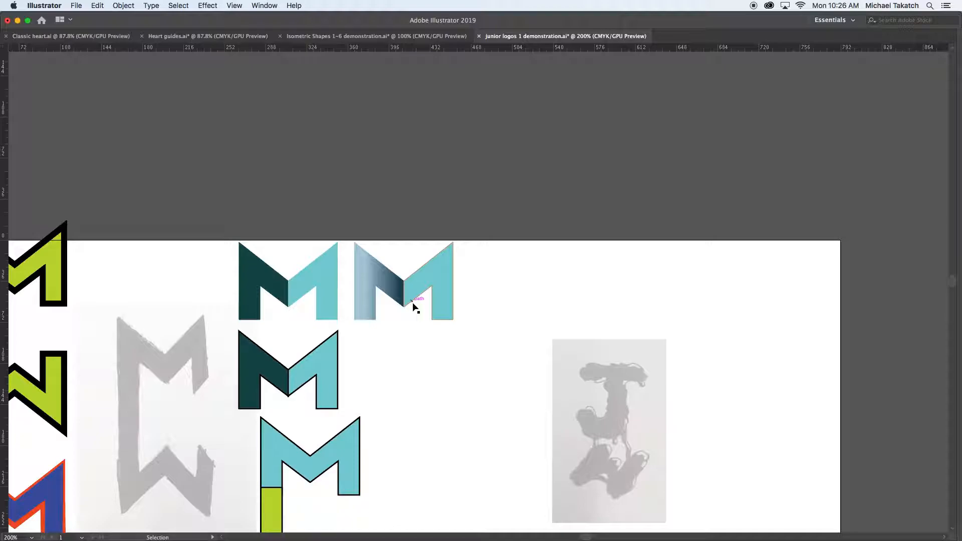
pyautogui.hotkey('shift', 'r')
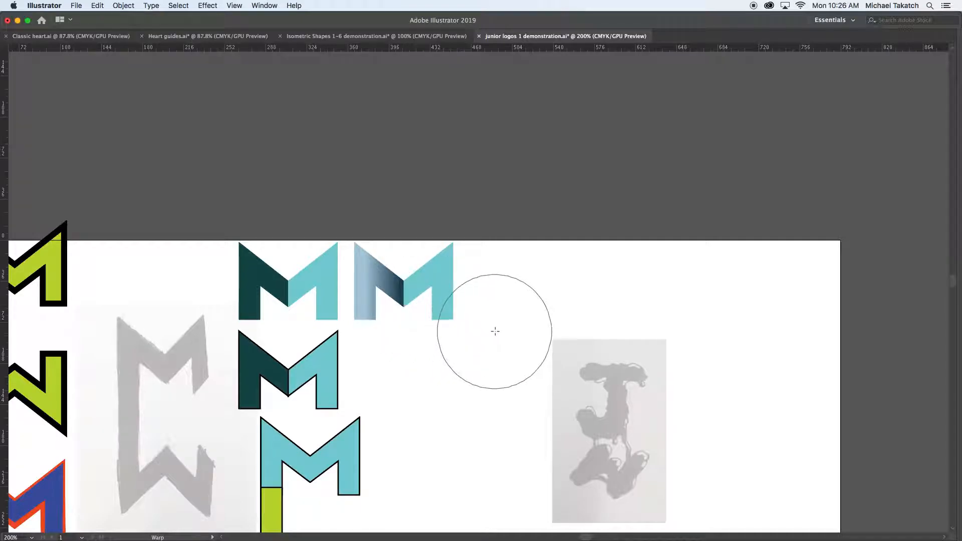
pyautogui.press('super+r')
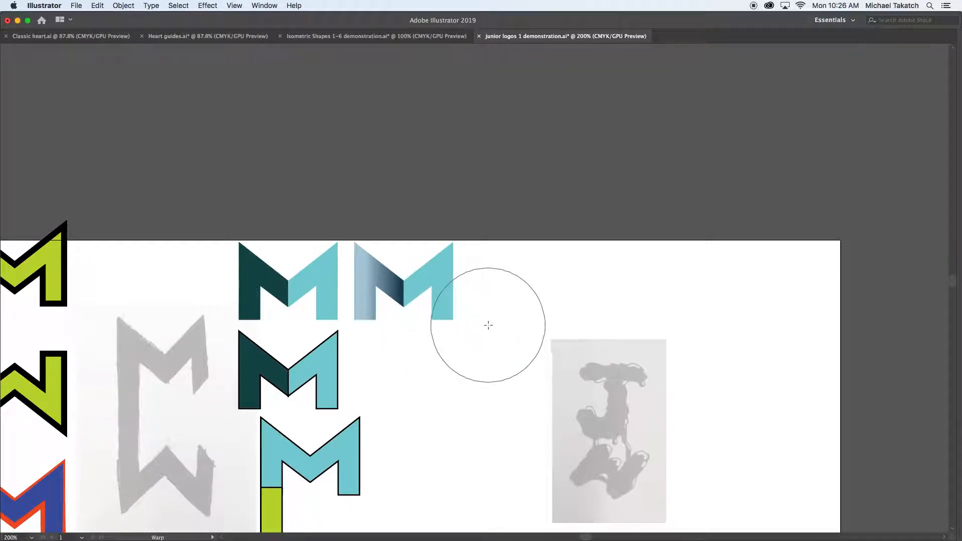
pyautogui.press('f')
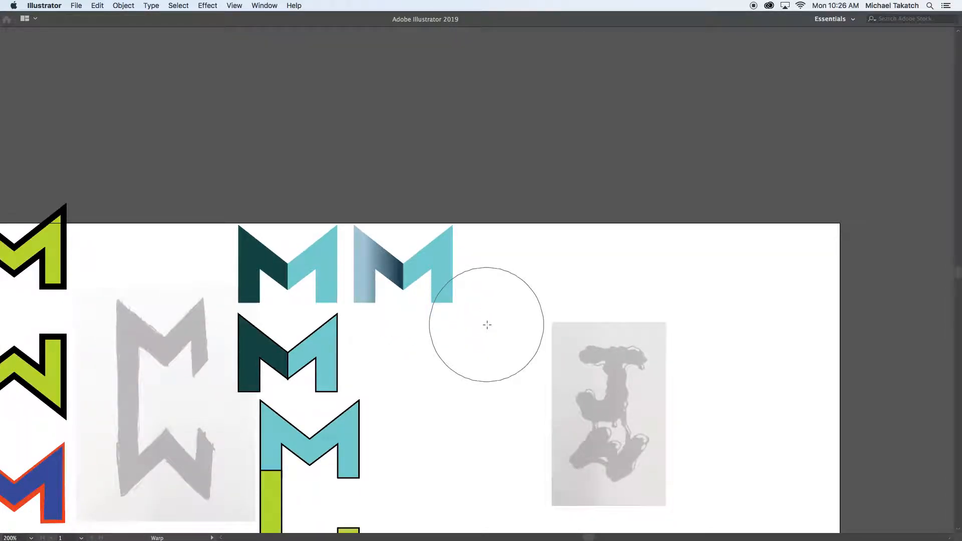
pyautogui.press('f')
pyautogui.press('v')
# Move the whole gradient M down and to the right into empty white space, clear of the other variations.
pyautogui.press('super+equal')
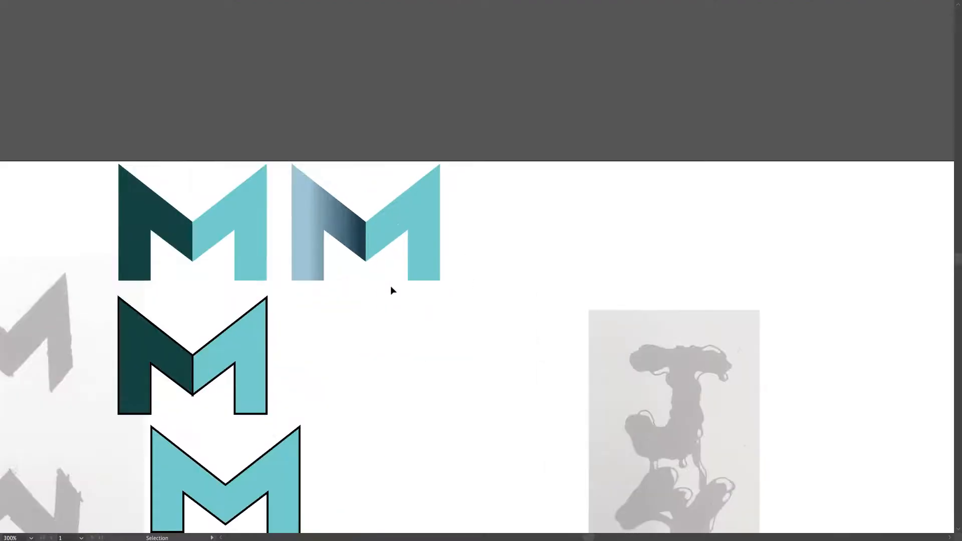
pyautogui.press('super+equal')
pyautogui.press('space')
pyautogui.moveTo(370, 281); pyautogui.dragTo(403, 300)
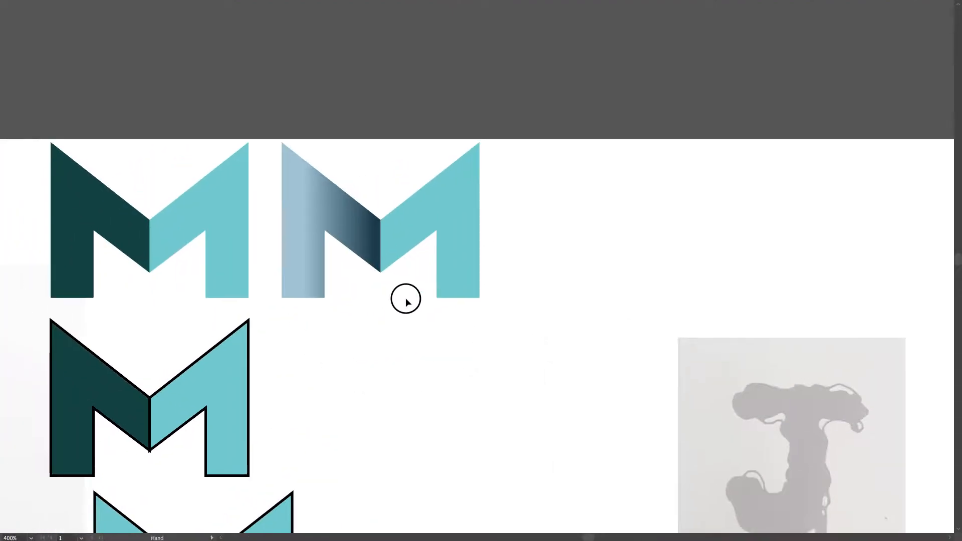
pyautogui.click(413, 250)
pyautogui.moveTo(413, 250); pyautogui.dragTo(507, 311)
pyautogui.press('space')
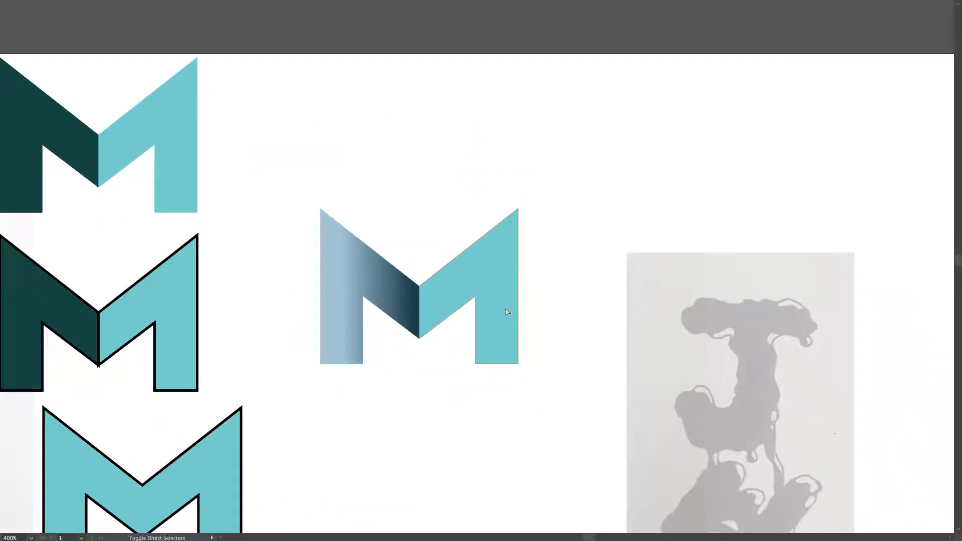
pyautogui.press('m')
pyautogui.moveTo(299, 188); pyautogui.dragTo(541, 390)
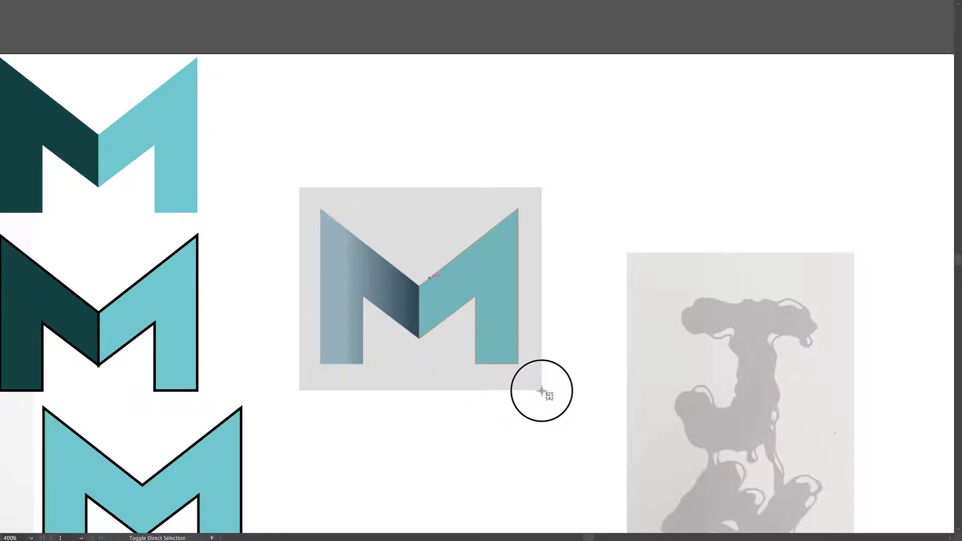
pyautogui.moveTo(541, 391); pyautogui.dragTo(542, 390)
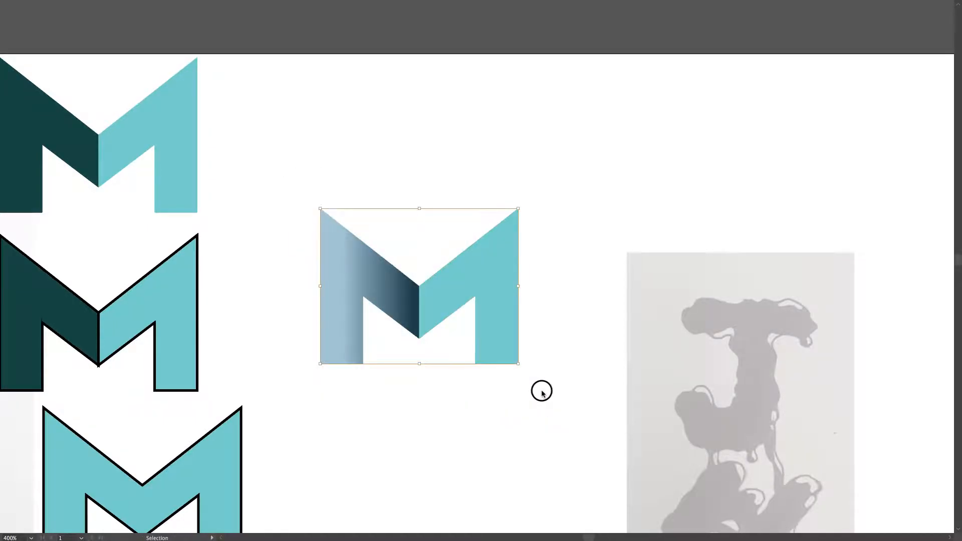
# Deselect the gradient M and take a screenshot of it with an even white margin around it.
pyautogui.click(368, 420)
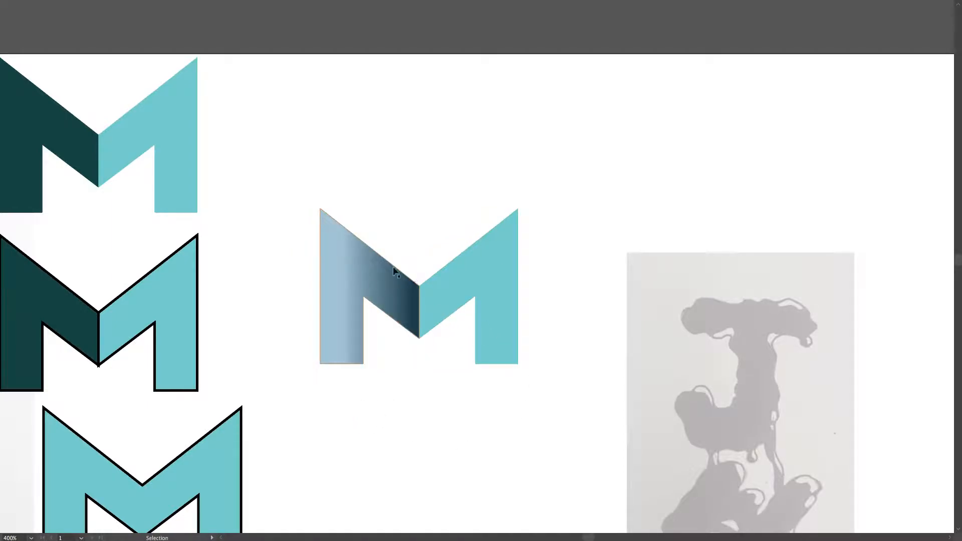
pyautogui.press('m')
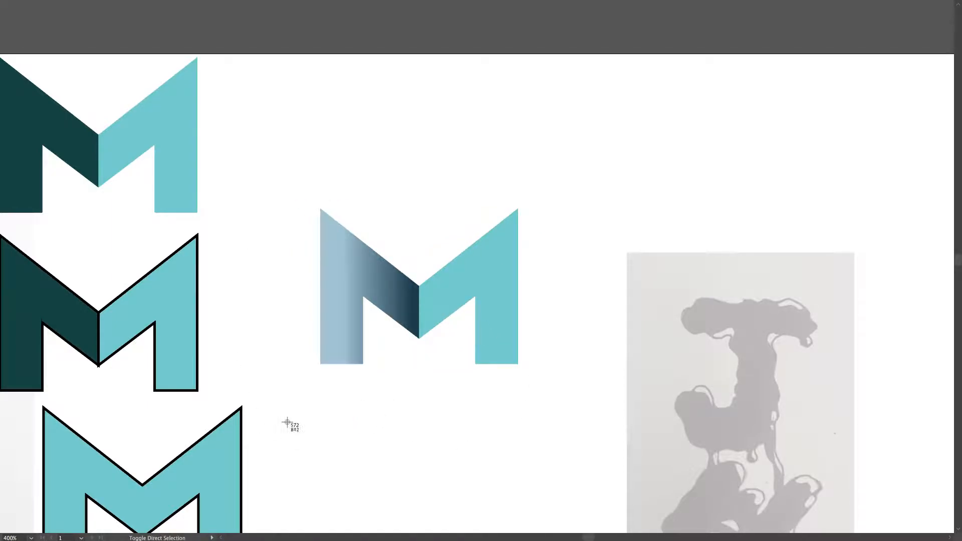
pyautogui.moveTo(290, 185); pyautogui.dragTo(551, 401)
# Switch to Finder and preview the new M screenshot from the Desktop at an enlarged size.
pyautogui.press('super+Tab')
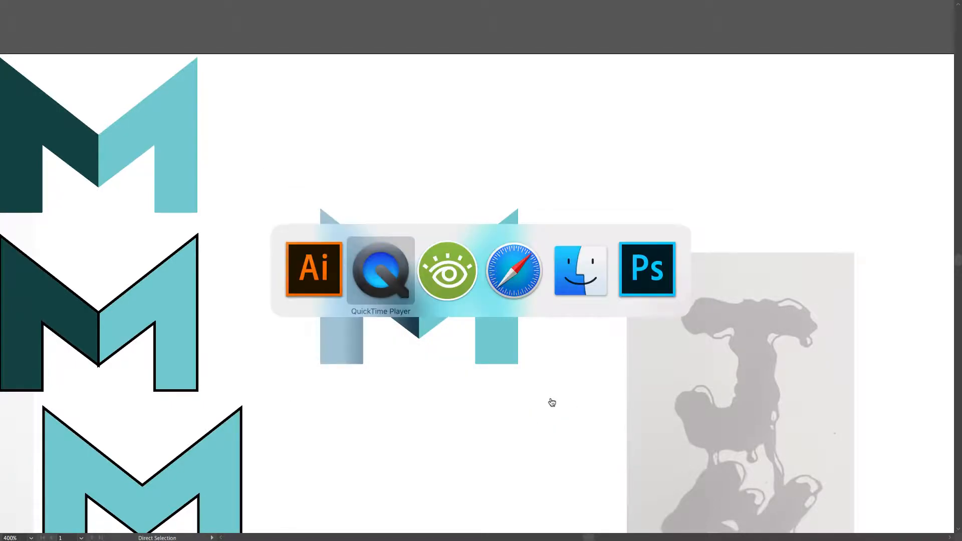
pyautogui.click(562, 265)
pyautogui.click(172, 115)
pyautogui.press('space')
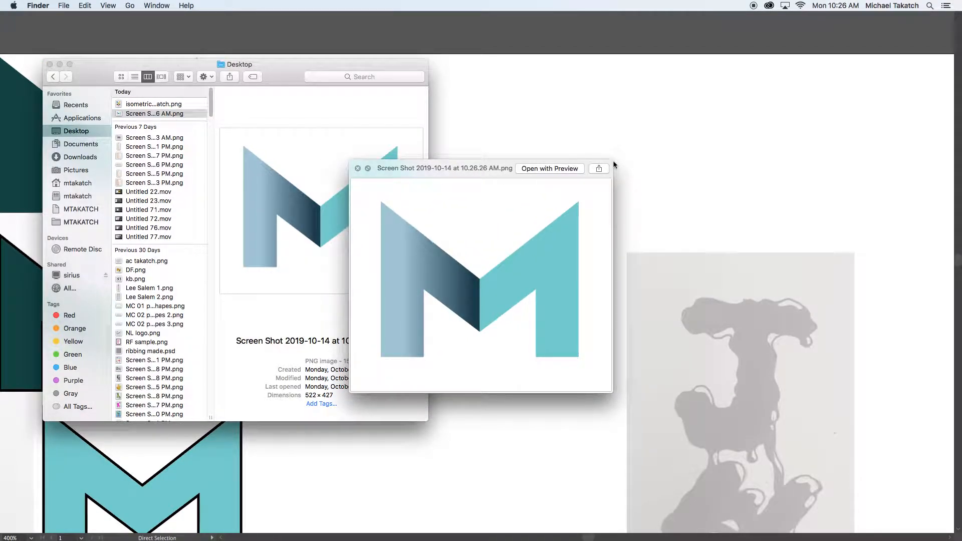
pyautogui.moveTo(611, 161); pyautogui.dragTo(745, 69)
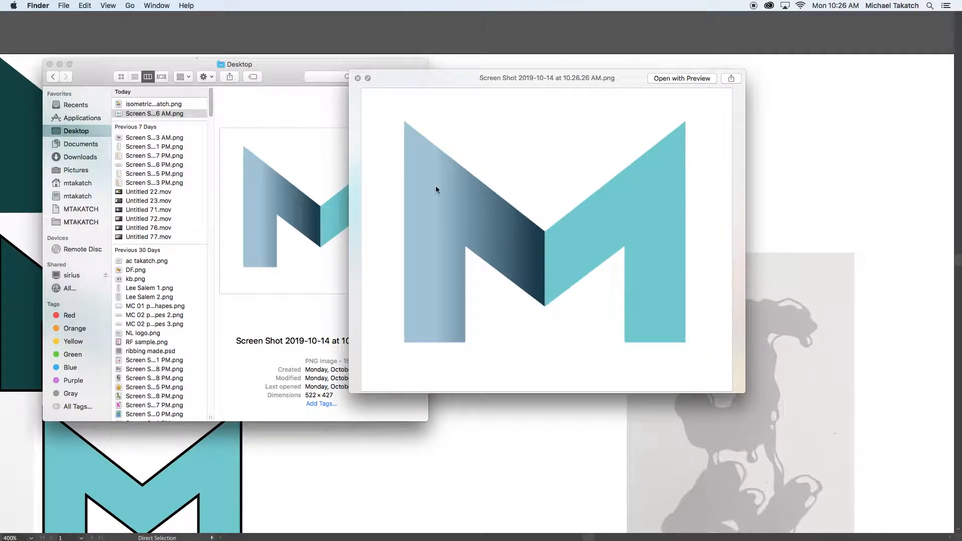
# Rename the M screenshot with the designer's surname, the word "logo" and a second surname, keeping the .png extension.
pyautogui.click(147, 118)
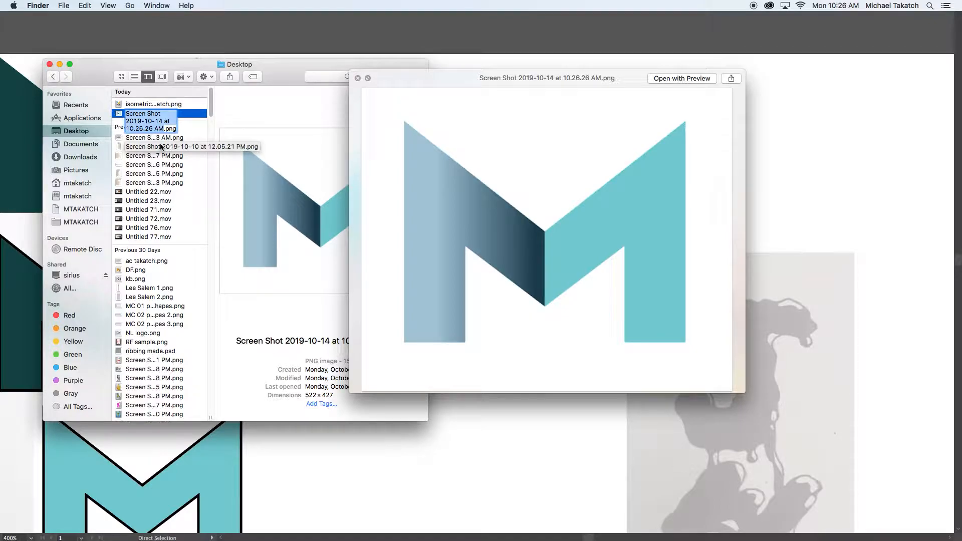
pyautogui.write('Takatch lo')
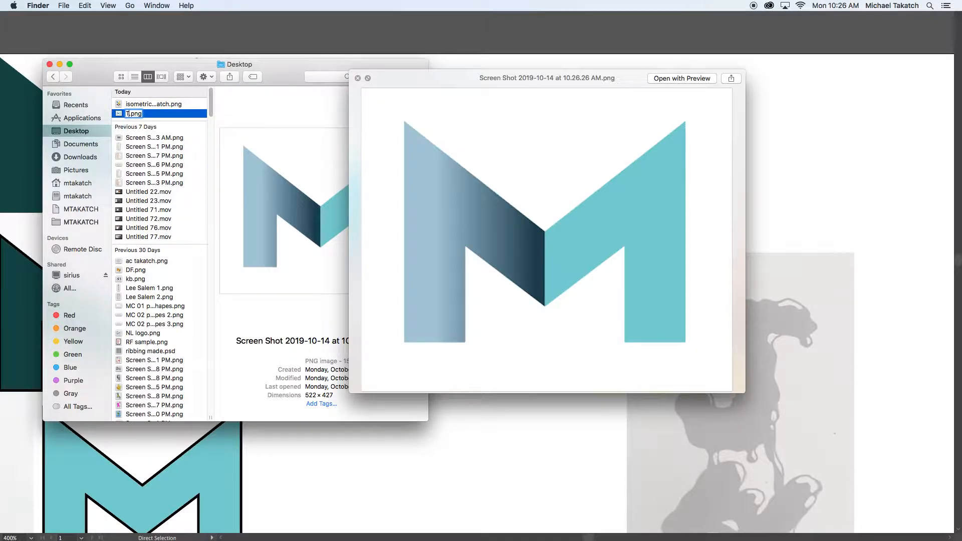
pyautogui.write('go M')
pyautogui.press('BackSpace')
pyautogui.write('Ware')
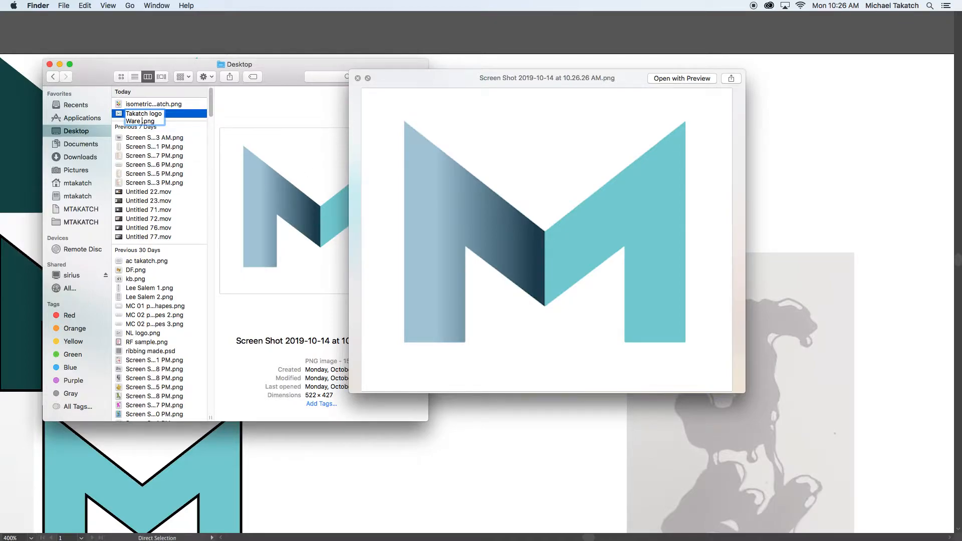
pyautogui.moveTo(403, 78); pyautogui.dragTo(391, 78)
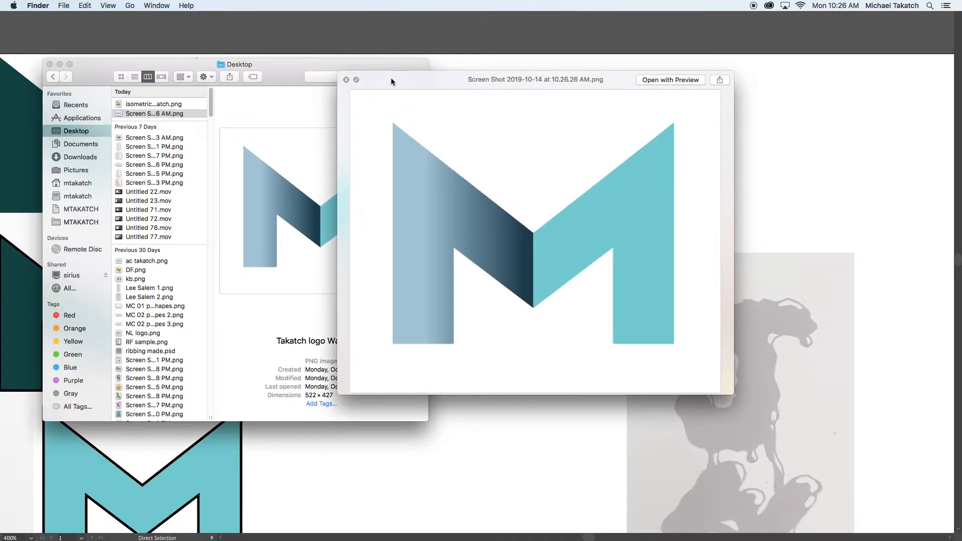
# Close the screenshot preview, switch back to Illustrator and bring back the menu bar.
pyautogui.press('space')
pyautogui.press('super+Tab')
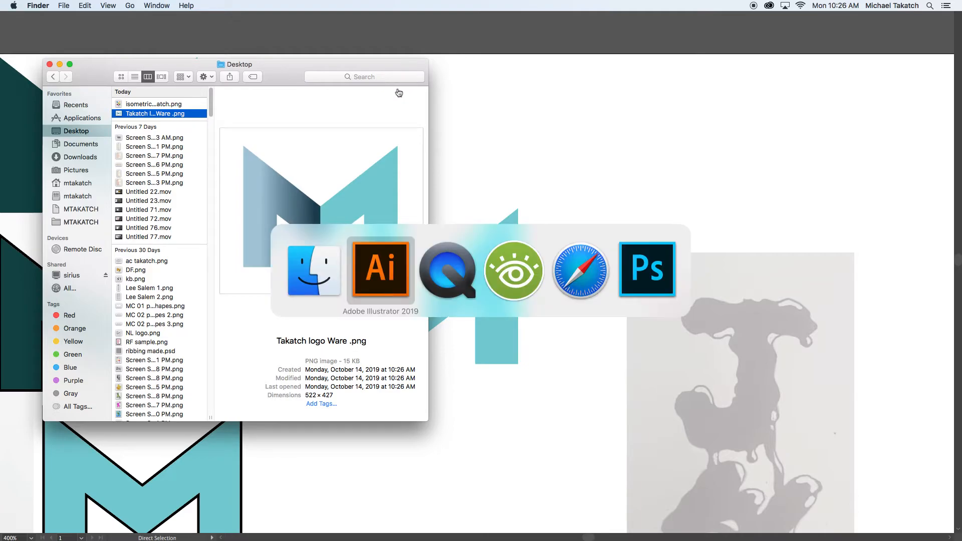
pyautogui.click(366, 276)
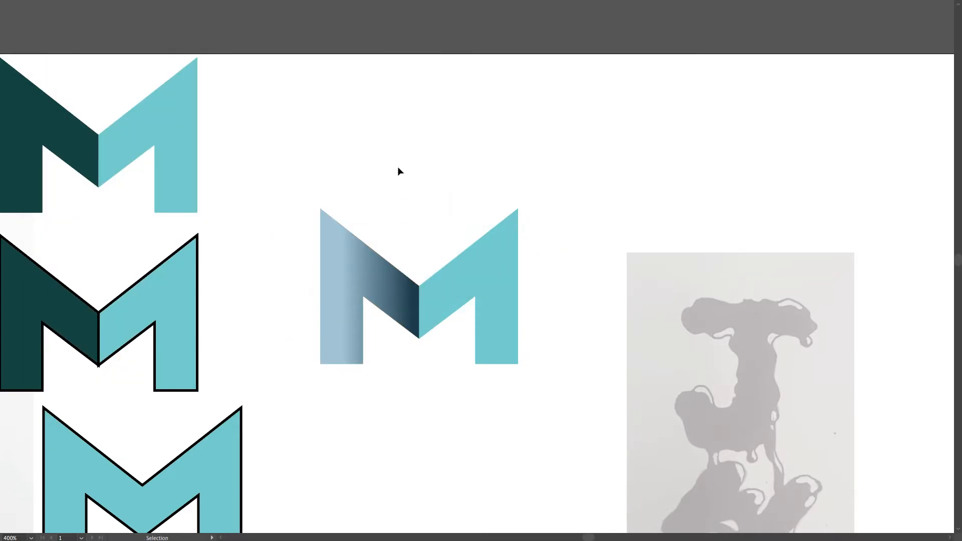
pyautogui.press('f')
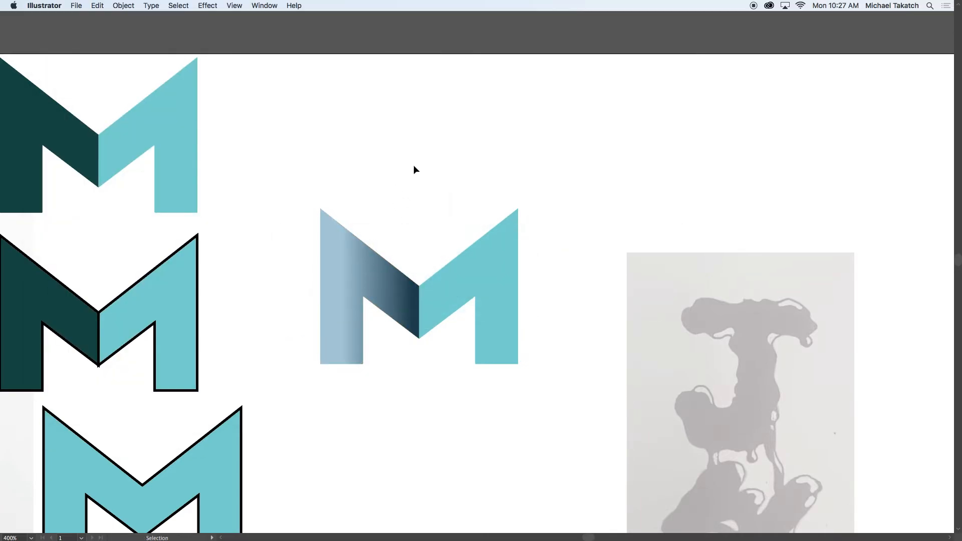